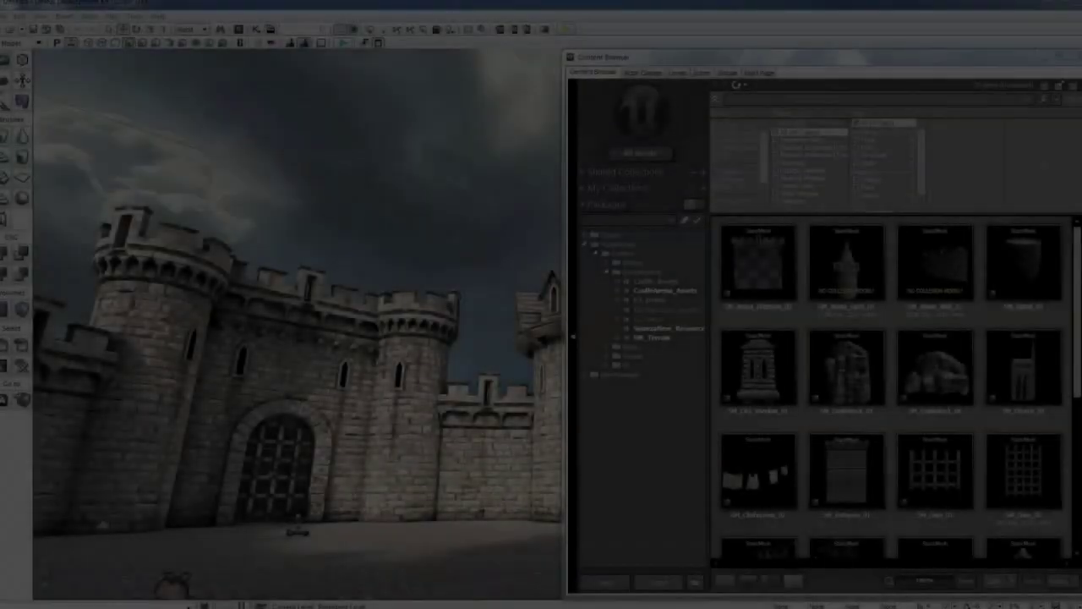
Step: Open KismetTutorial_Start.mobile from the Maps folder via File > Open
left_click(3, 16)
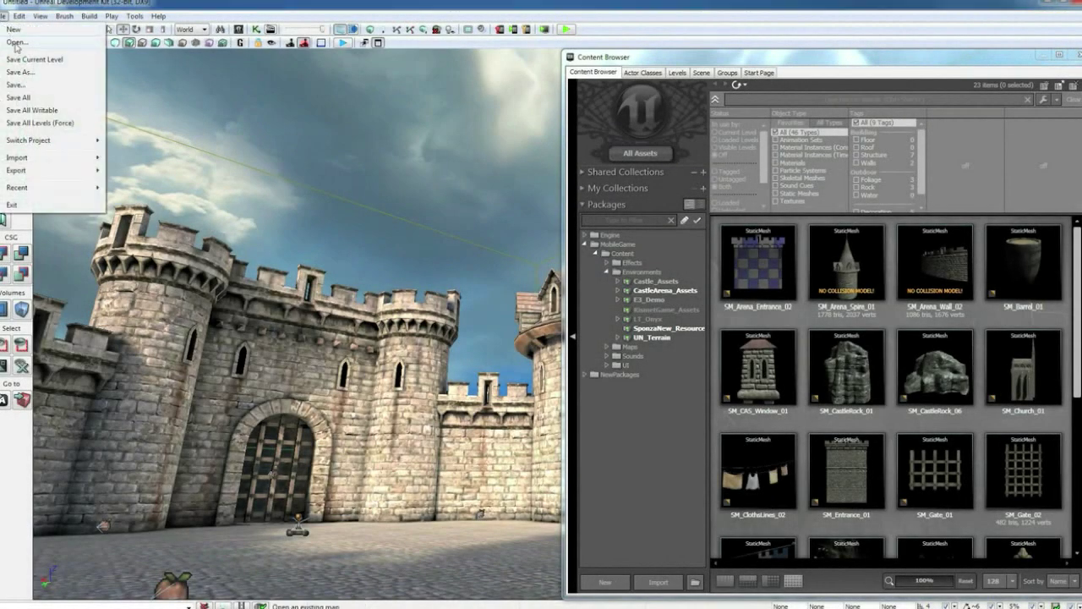
left_click(16, 42)
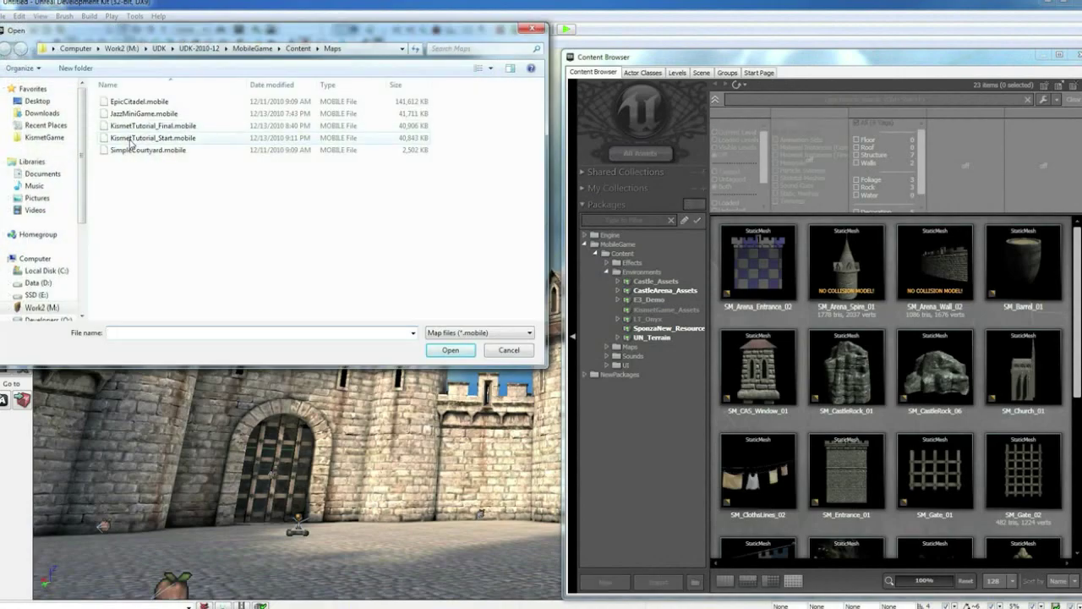
double_click(131, 139)
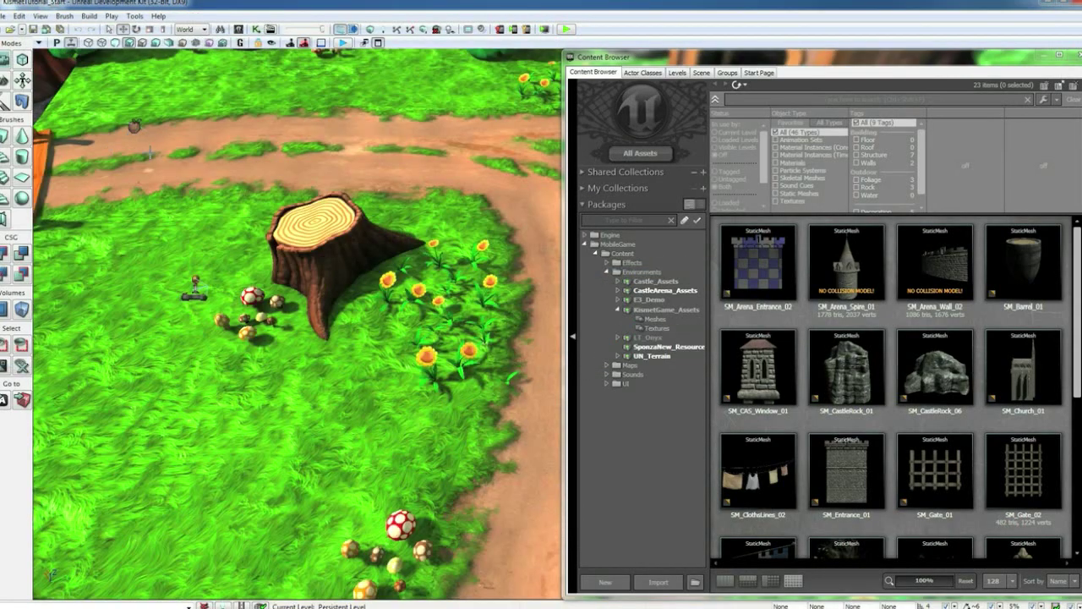
Step: Drag a MobilePlaceablePawn from the uncategorized Actor Classes tree into the level
left_click(647, 74)
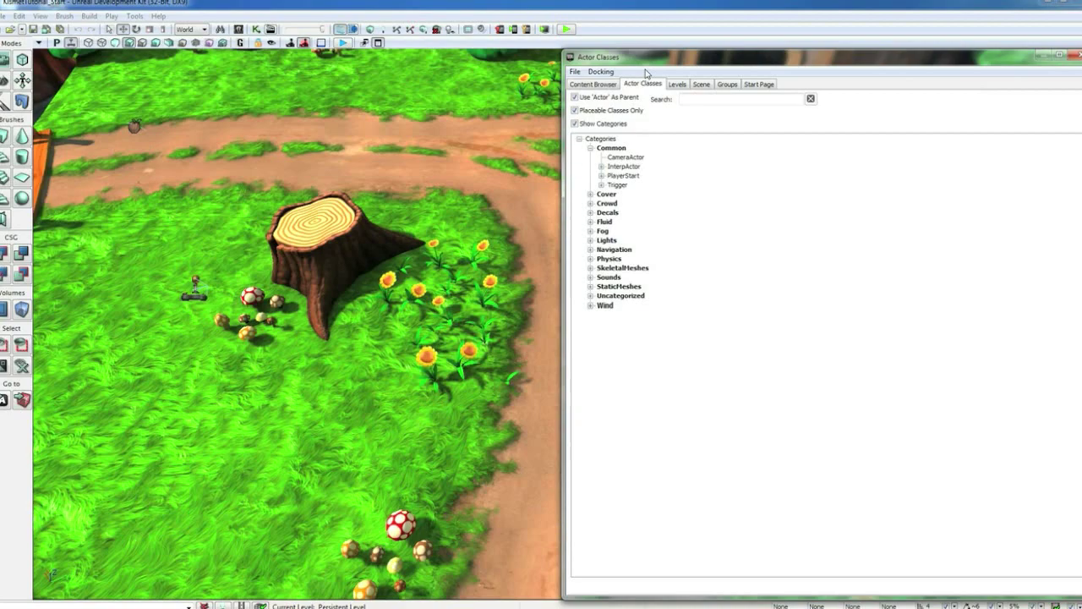
left_click(575, 123)
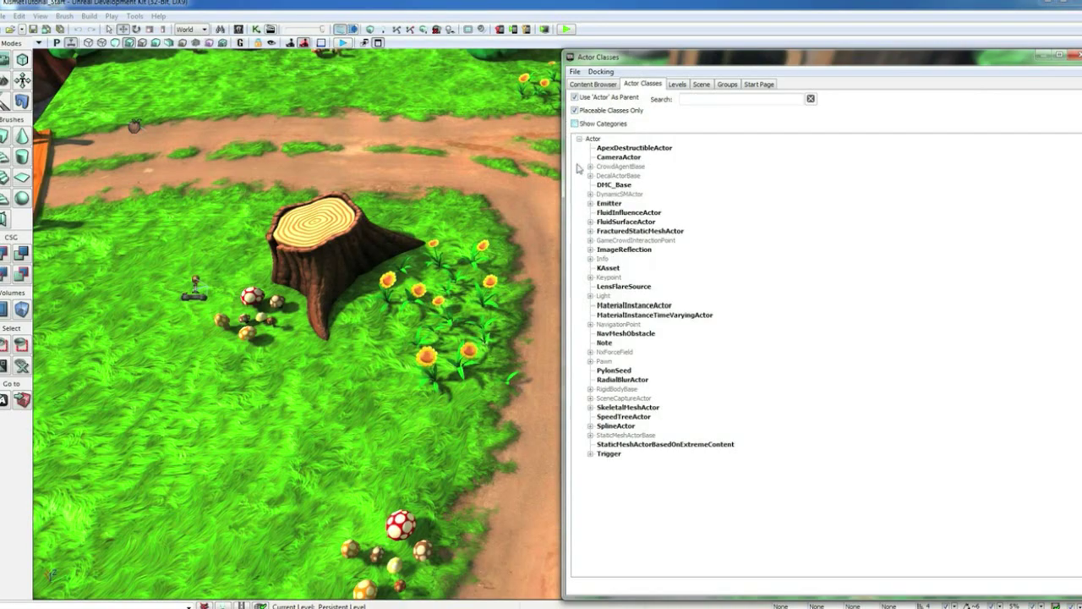
left_click(591, 361)
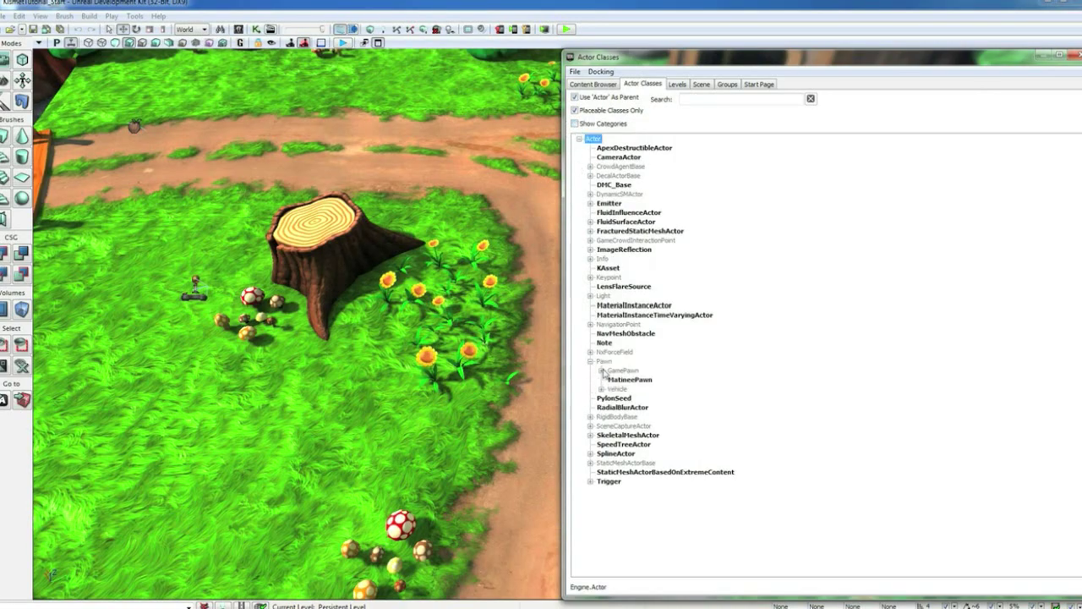
left_click(601, 371)
left_click(647, 389)
left_click_drag(654, 380, 230, 423)
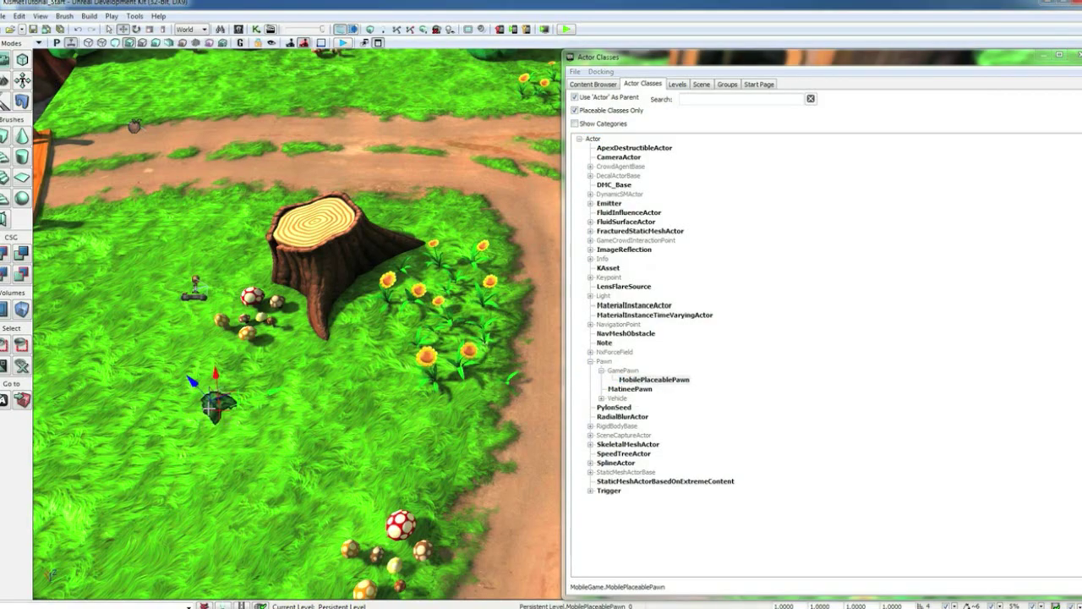
Step: Set the pawn's Movement location to X 0, Y 0, Z 58
double_click(209, 408)
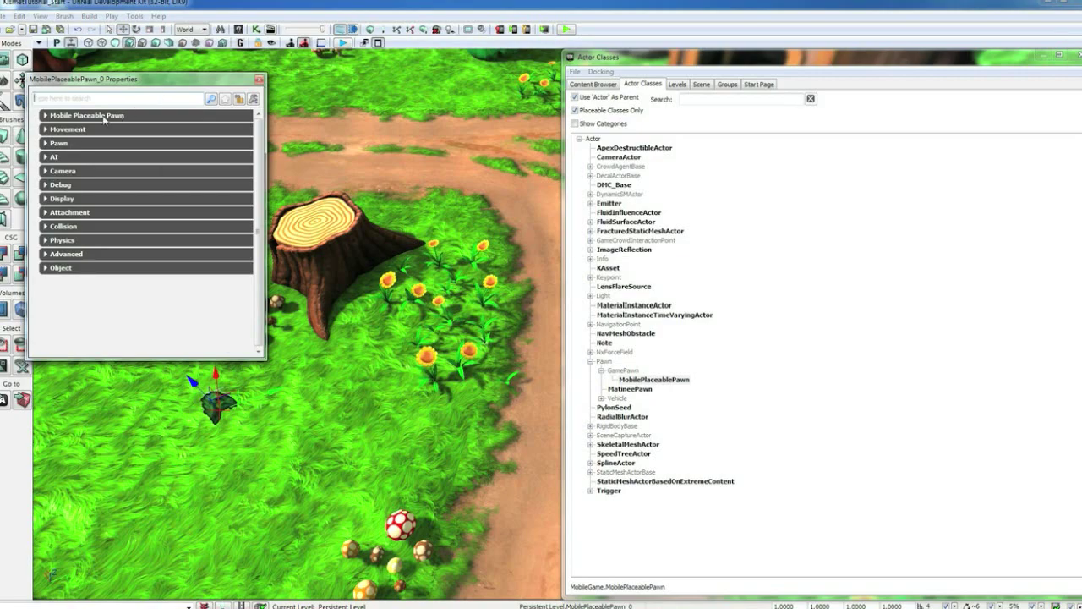
left_click(44, 129)
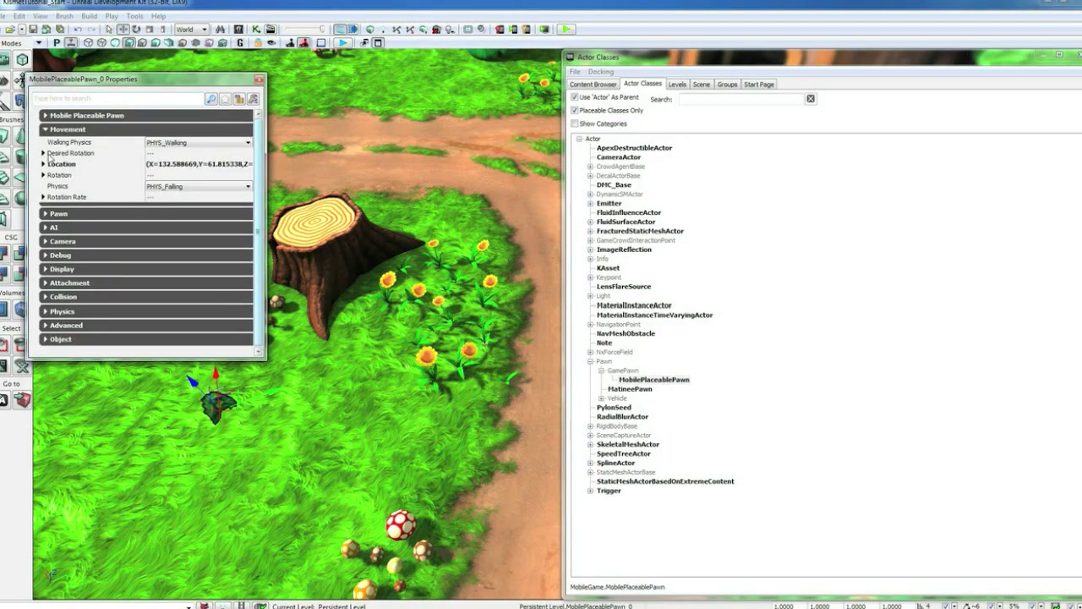
left_click(43, 164)
left_click(173, 174)
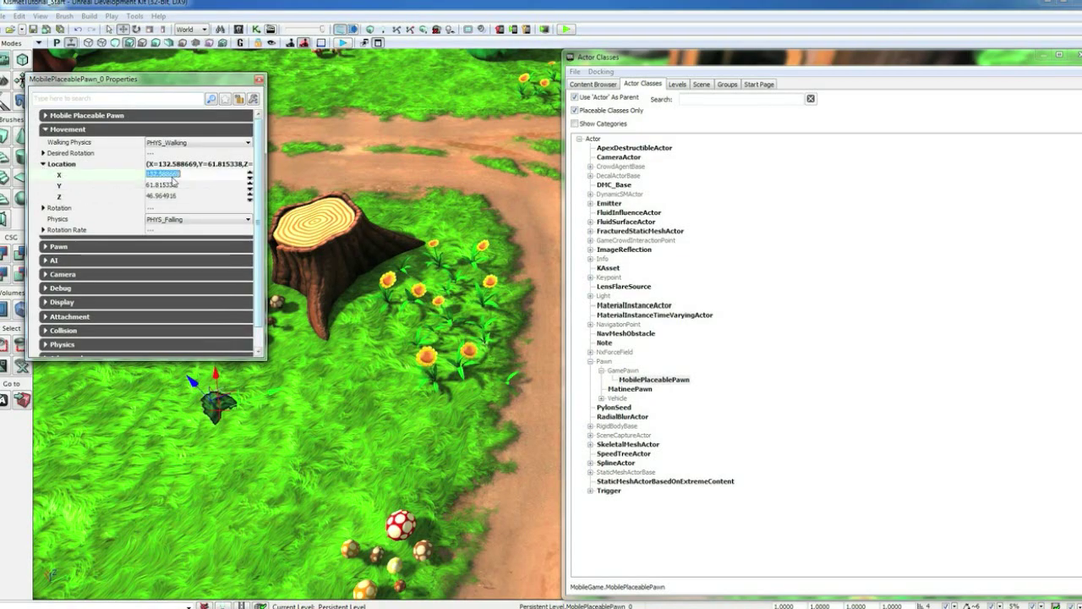
type("0")
left_click(189, 186)
type("0")
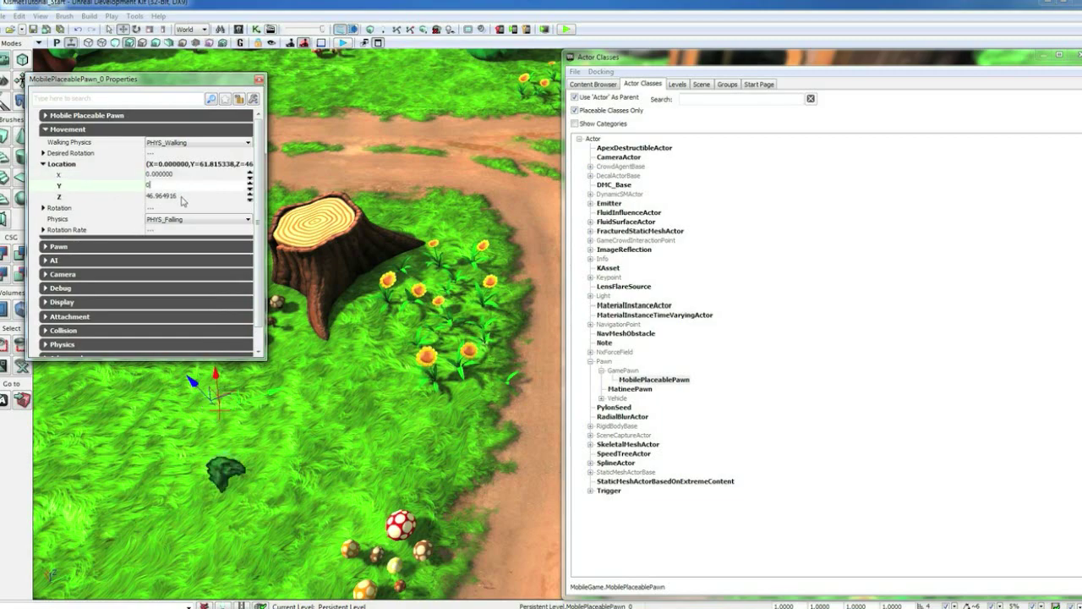
left_click(182, 201)
type("58")
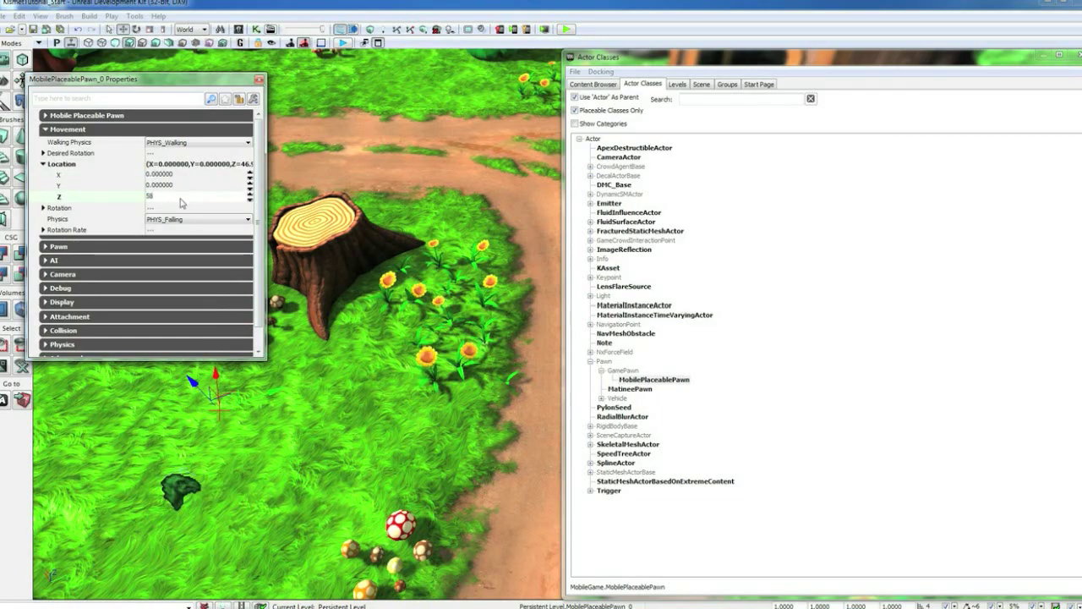
key("Return")
left_click(66, 129)
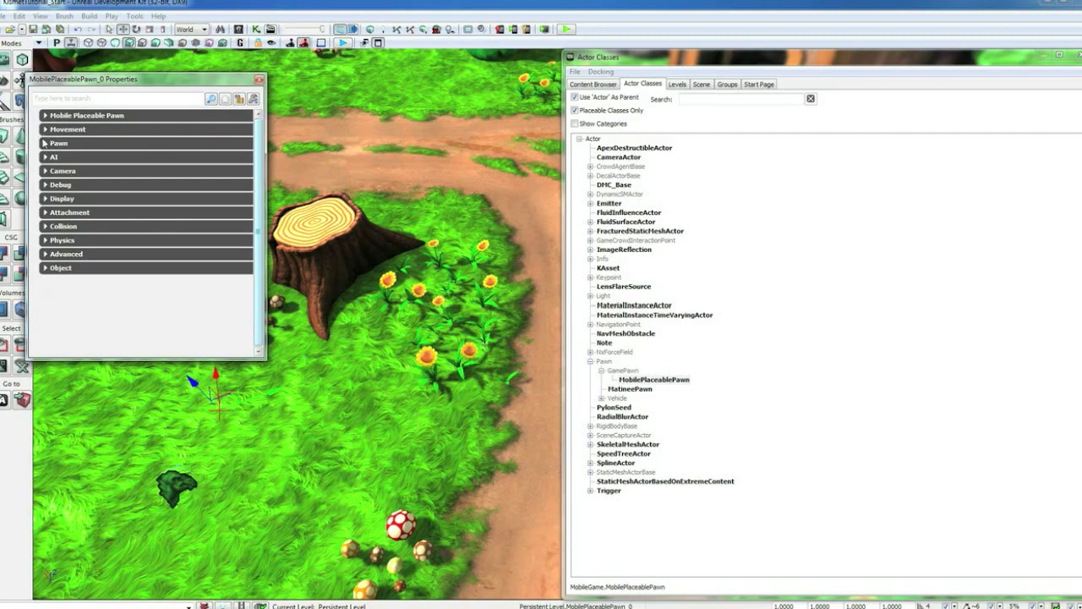
left_click(46, 143)
Step: Expand Pawn > Mesh > Skeletal Mesh Component and select KismetGame_Assets in the Content Browser
left_click(43, 189)
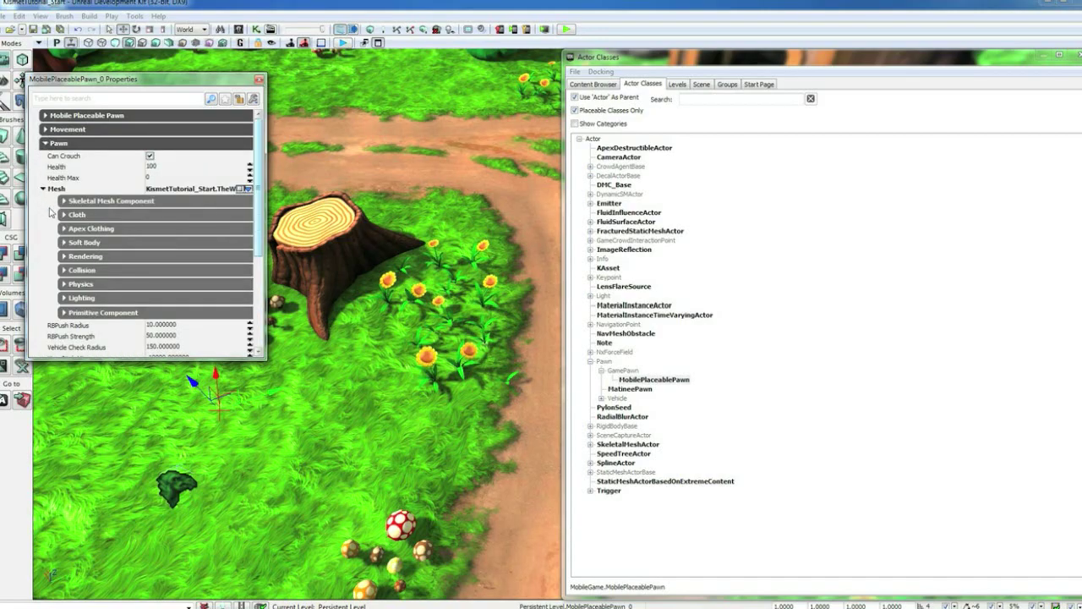
left_click(64, 201)
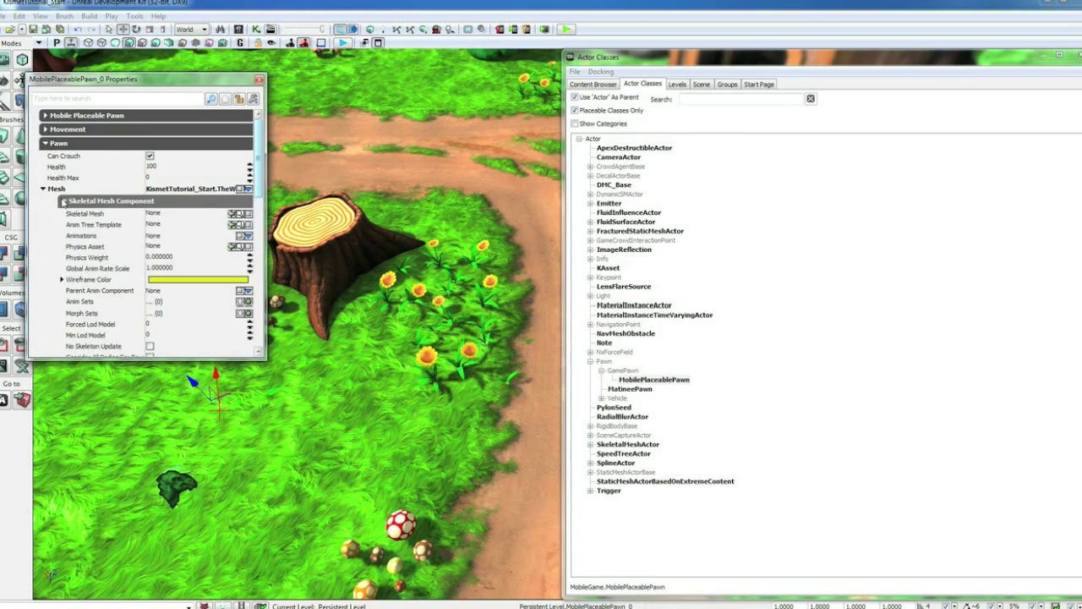
left_click(594, 84)
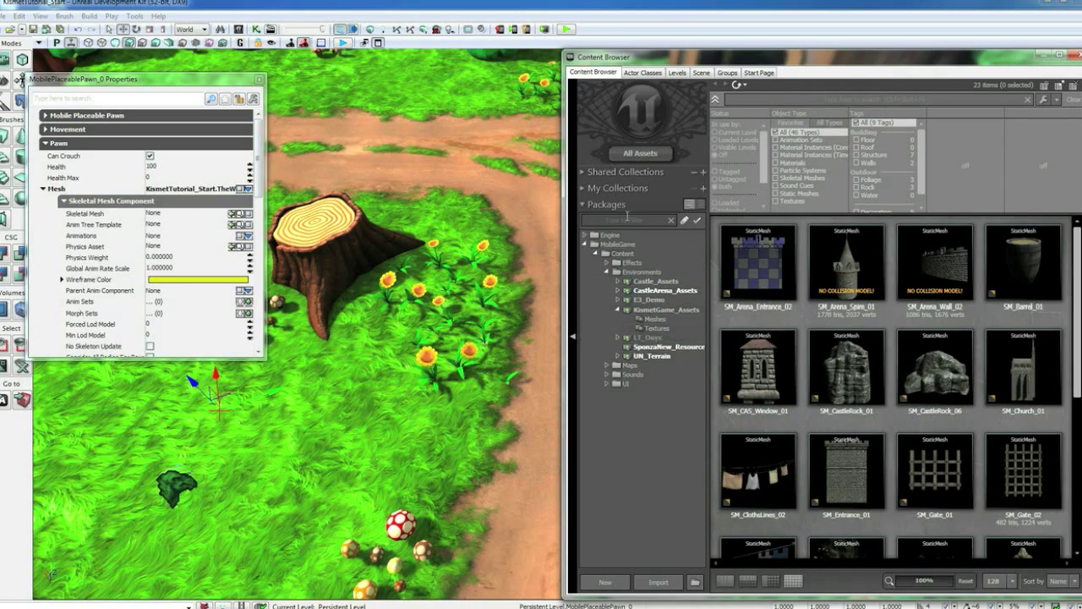
left_click(660, 311)
Step: Fully load KismetGame_Assets and filter its Anims folder for 'jazz'
right_click(658, 313)
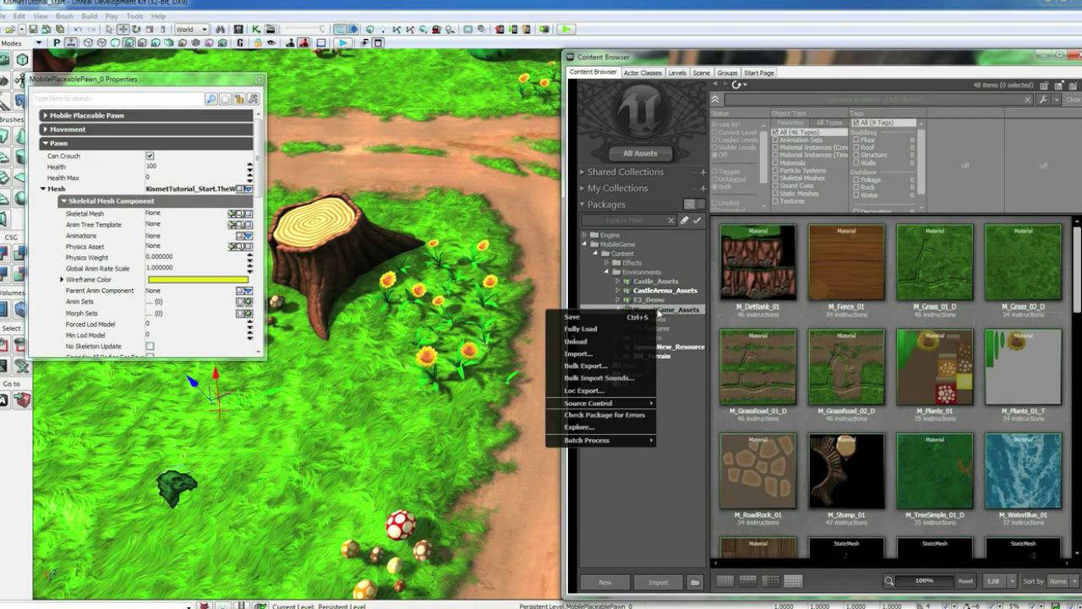
left_click(579, 329)
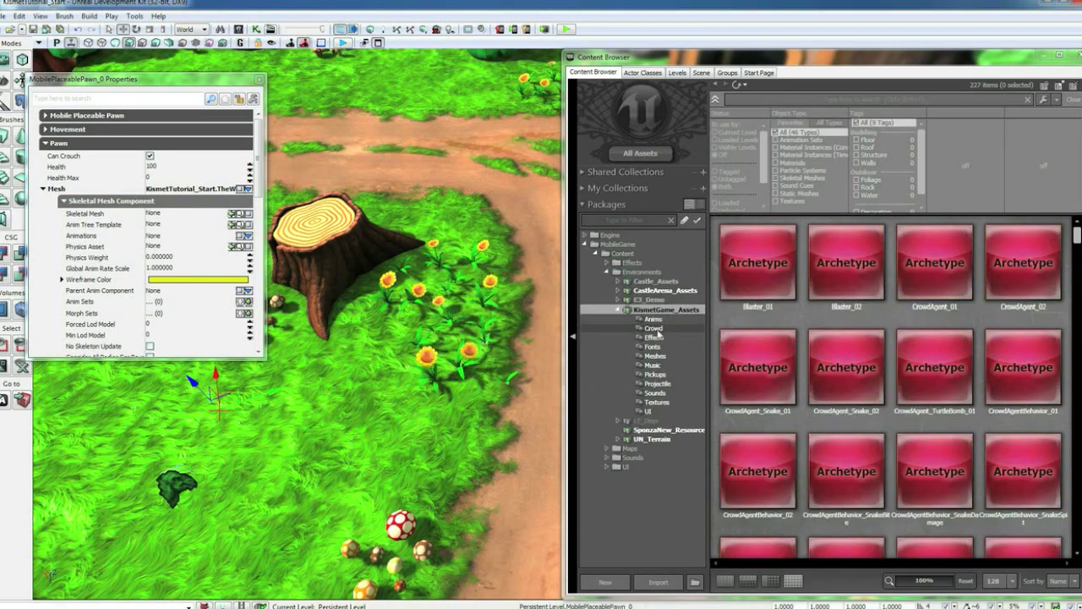
left_click(654, 320)
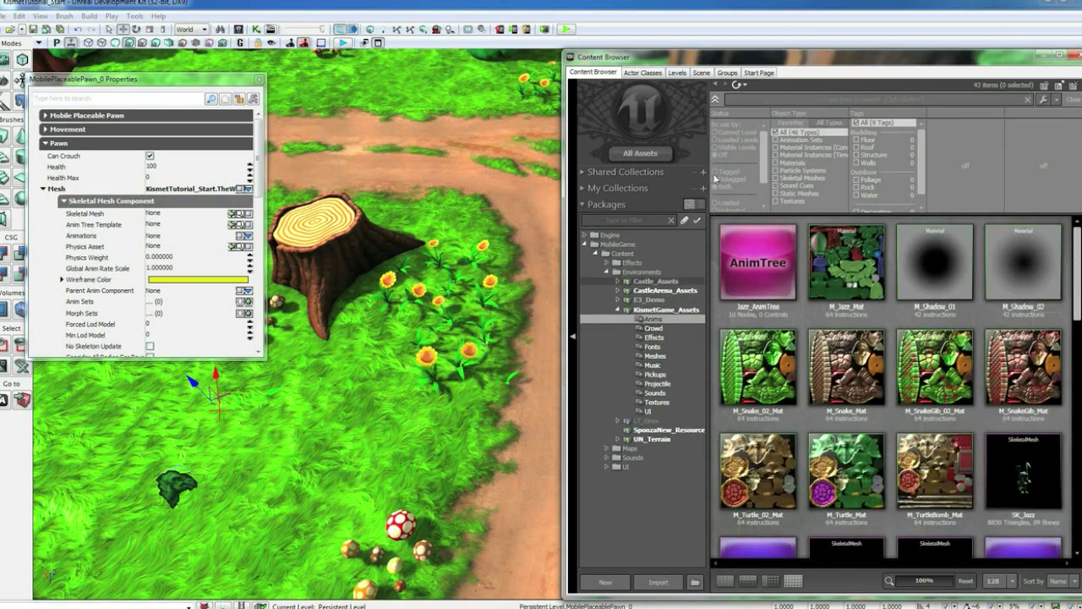
left_click(748, 97)
type("jazz")
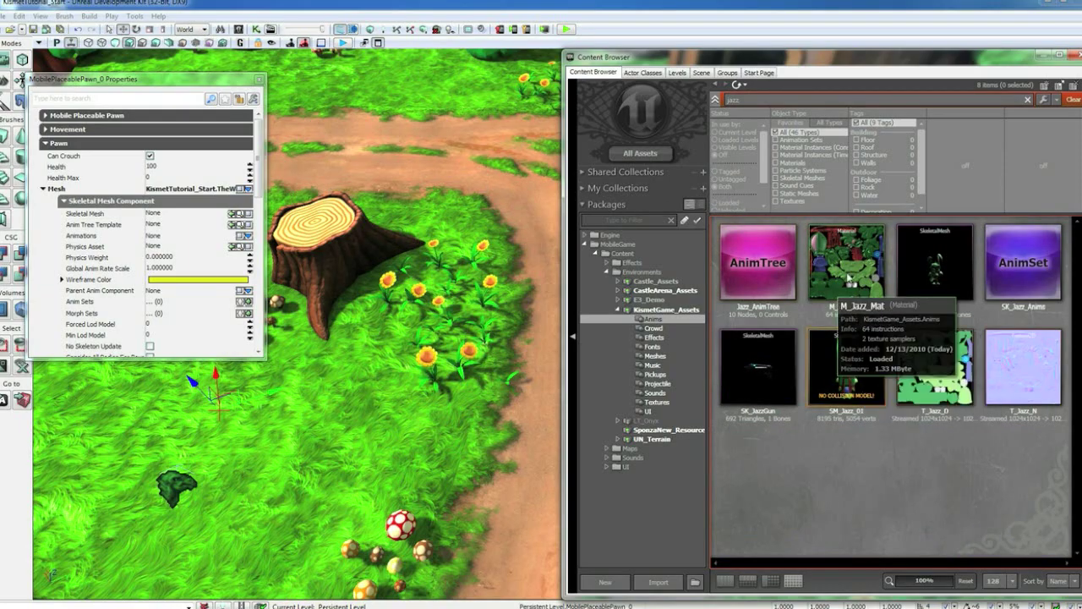
Step: Assign SK_Jazz mesh, Jazz_AnimTree template and SK_Jazz_Anims anim set to the pawn
left_click(935, 270)
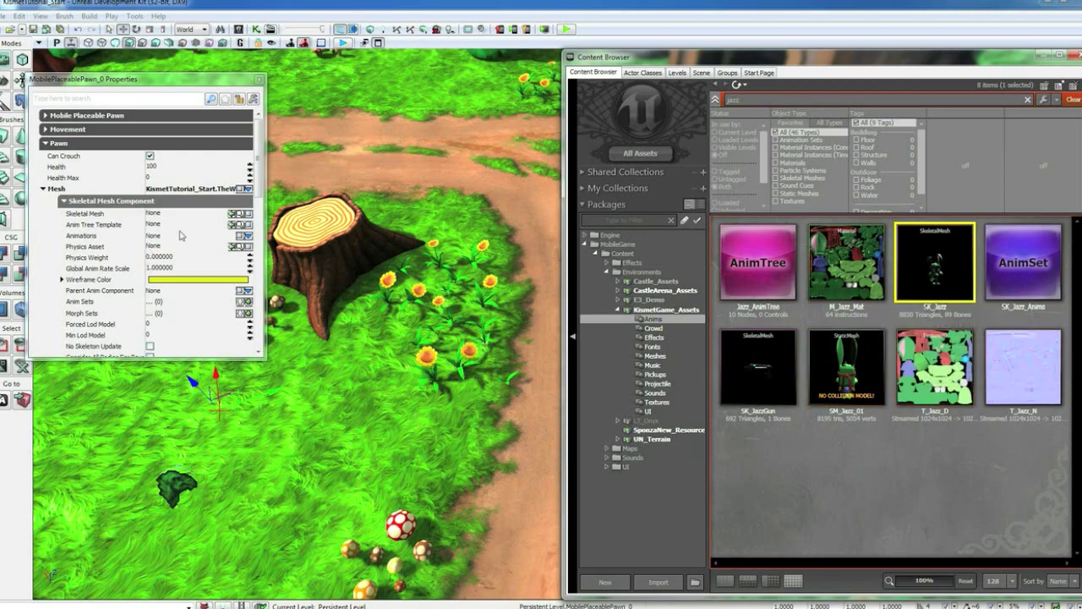
left_click(233, 213)
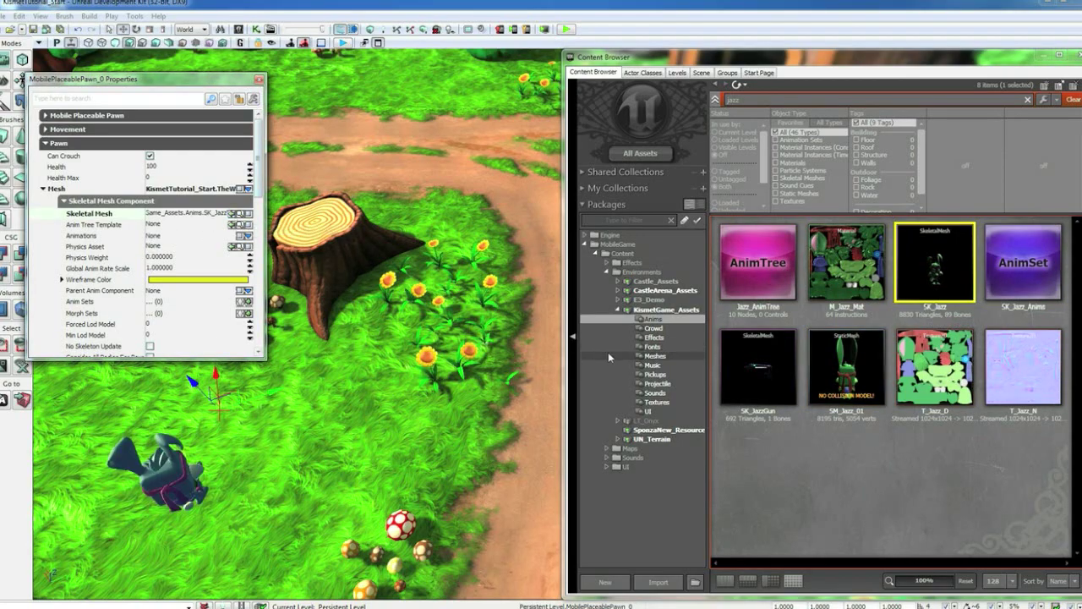
left_click(774, 287)
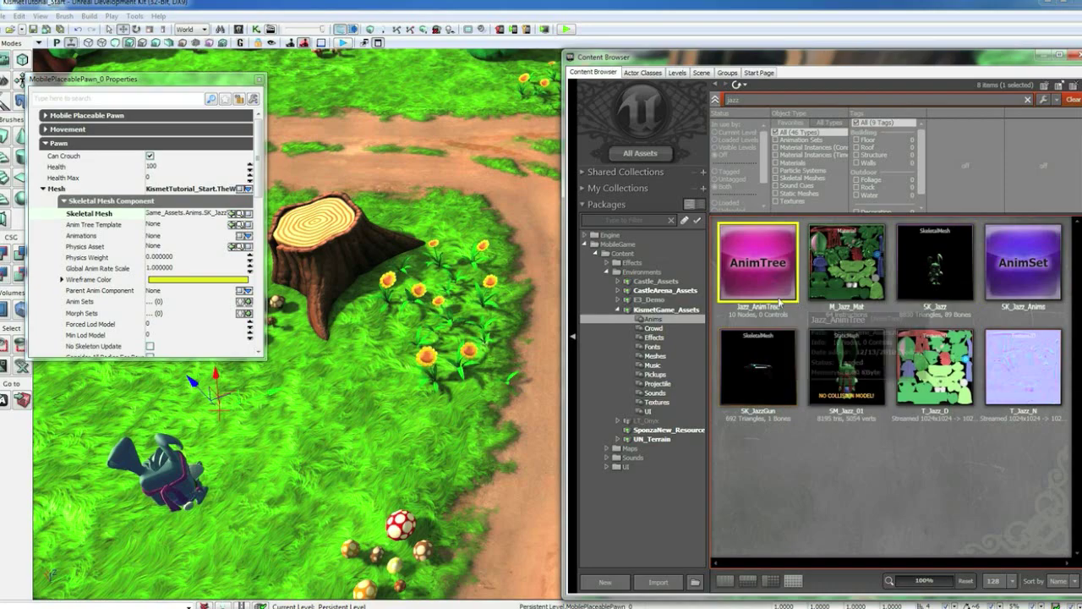
left_click(236, 224)
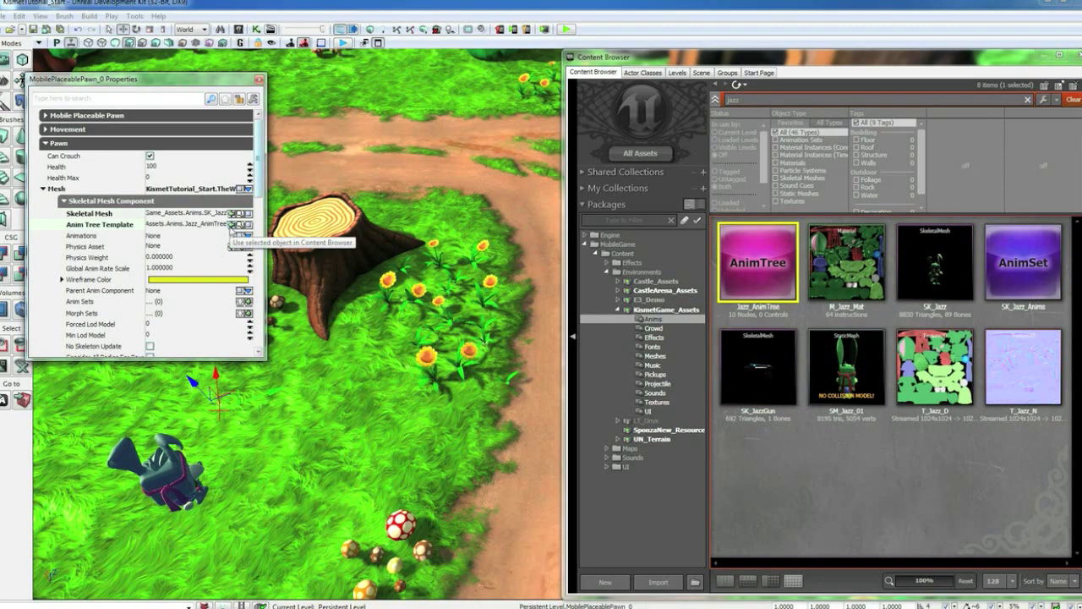
left_click(1006, 304)
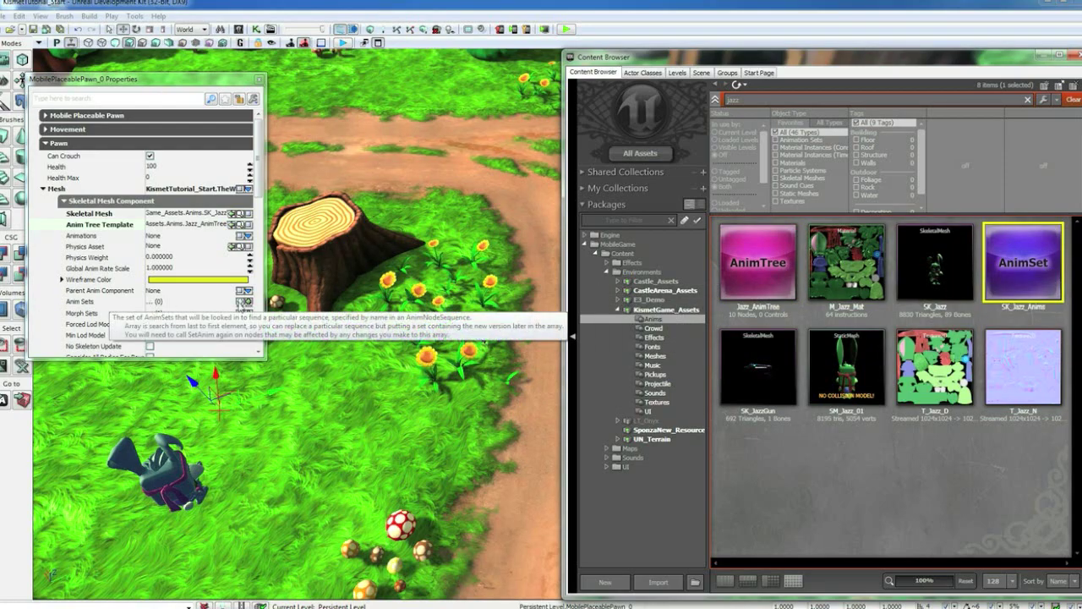
left_click(248, 301)
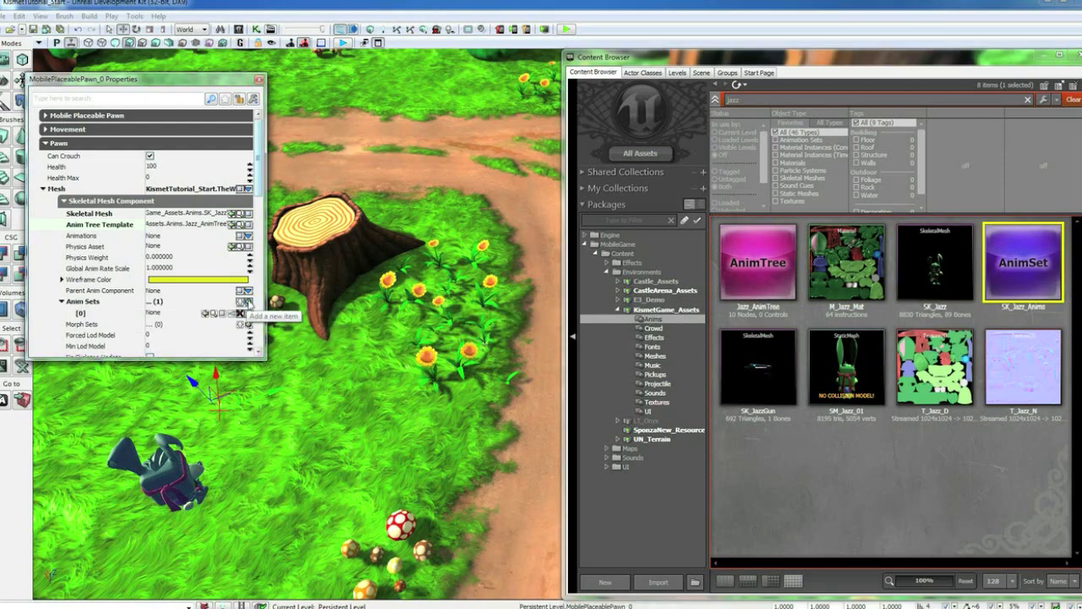
left_click(206, 314)
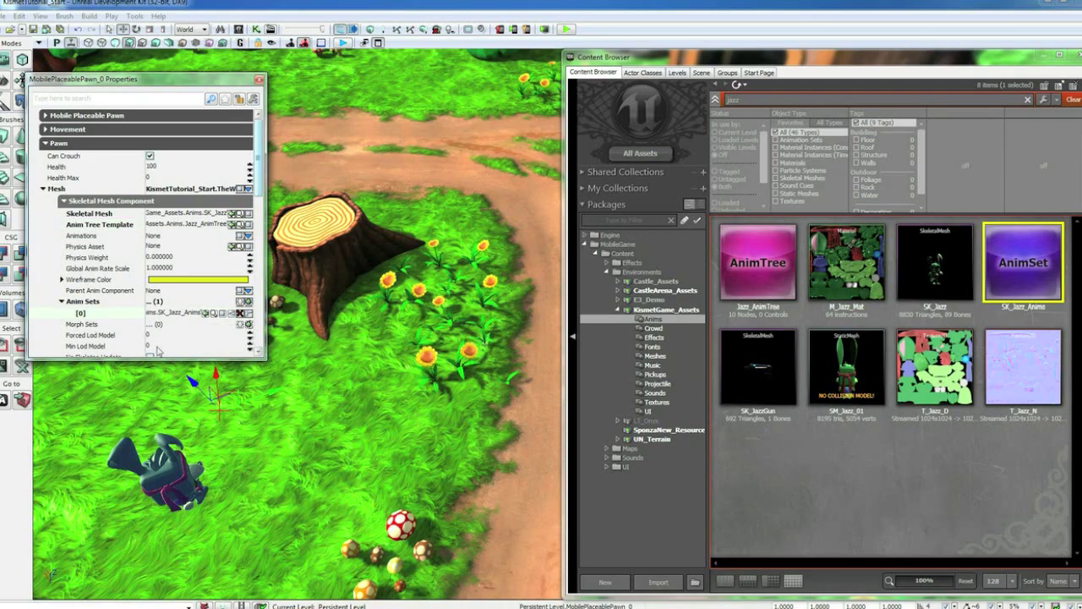
left_click(44, 190)
left_click(45, 144)
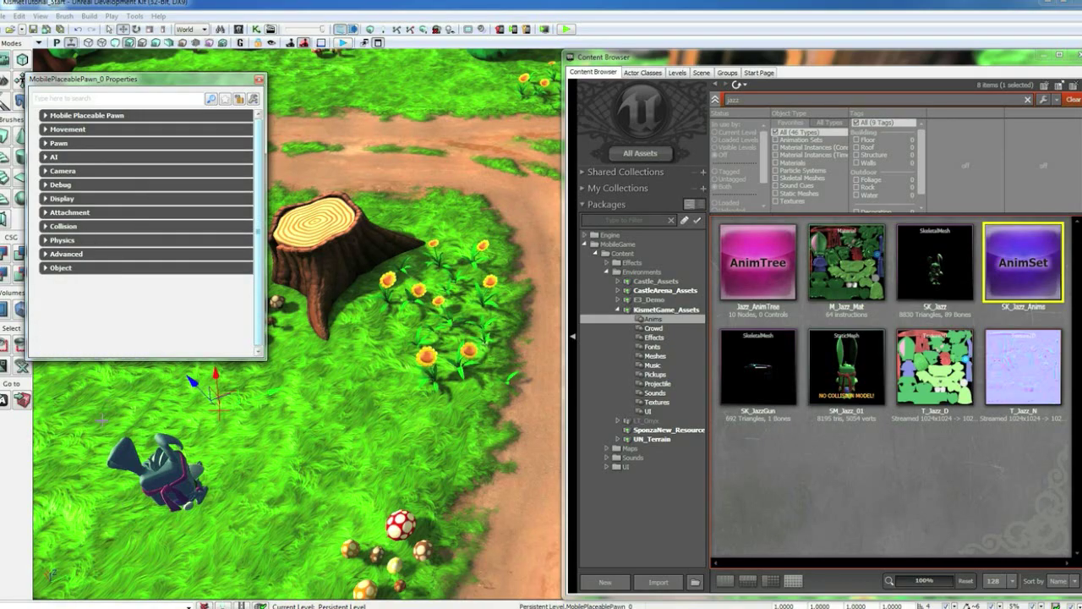
Step: Filter the pawn's properties for 'col' and set Collision Radius to 35
left_click(66, 102)
type("col")
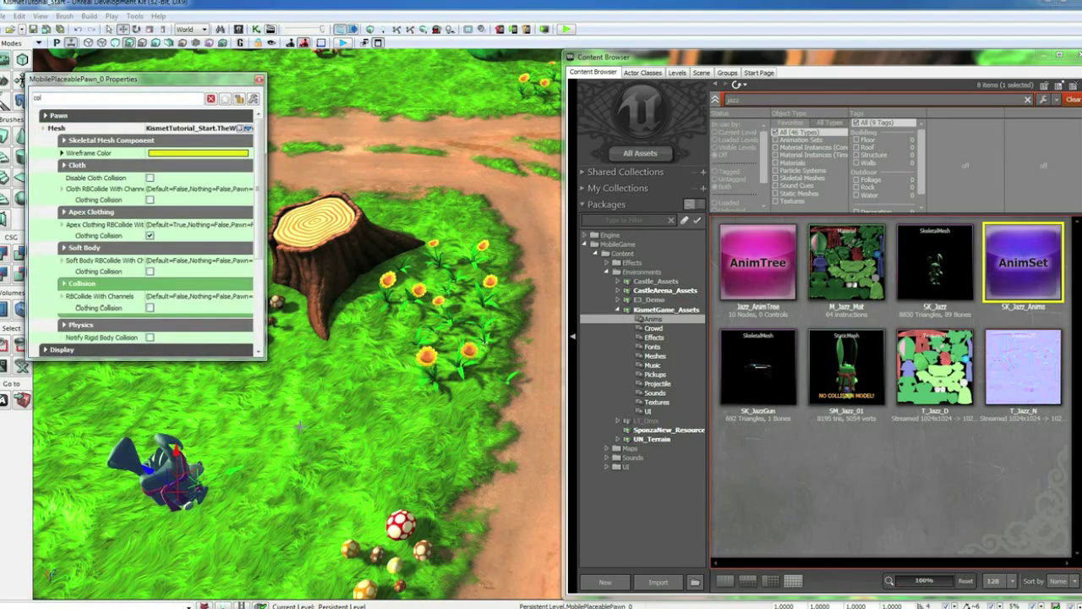
mouse_move(300, 427)
left_mouse_down()
mouse_move(358, 328)
mouse_move(358, 253)
left_mouse_up()
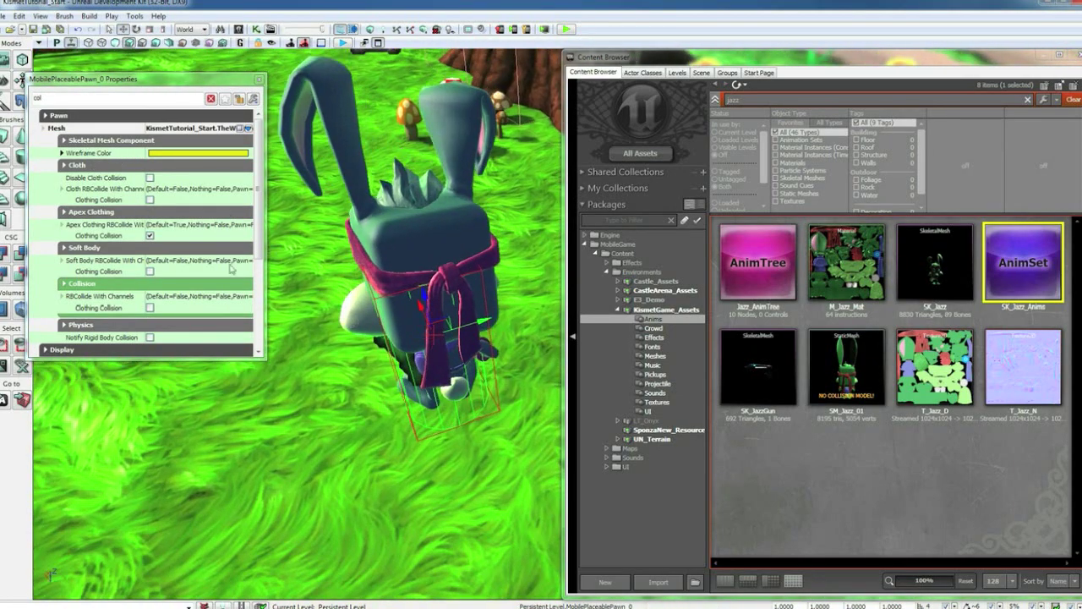
left_click_drag(256, 184, 257, 281)
left_click(187, 258)
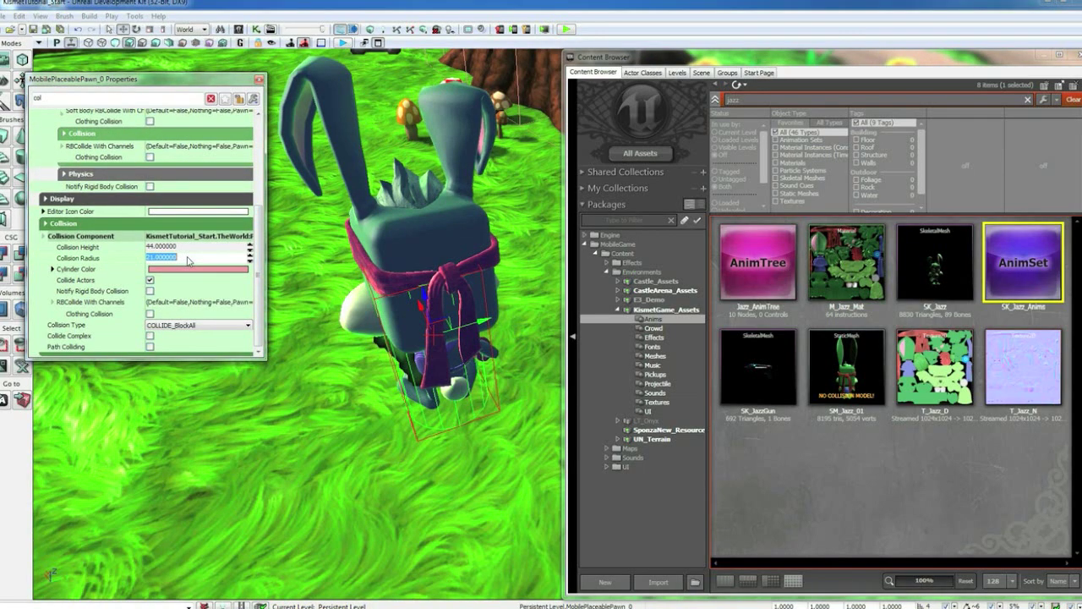
type("35")
key("Return")
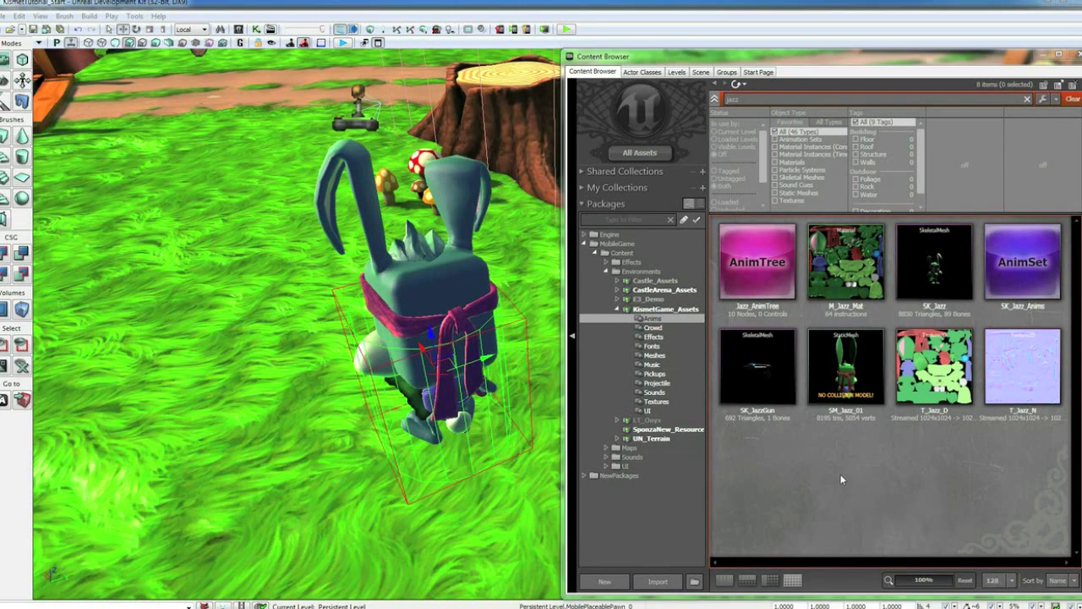
Step: Place a CameraActor in the level beside the rabbit
left_click(653, 74)
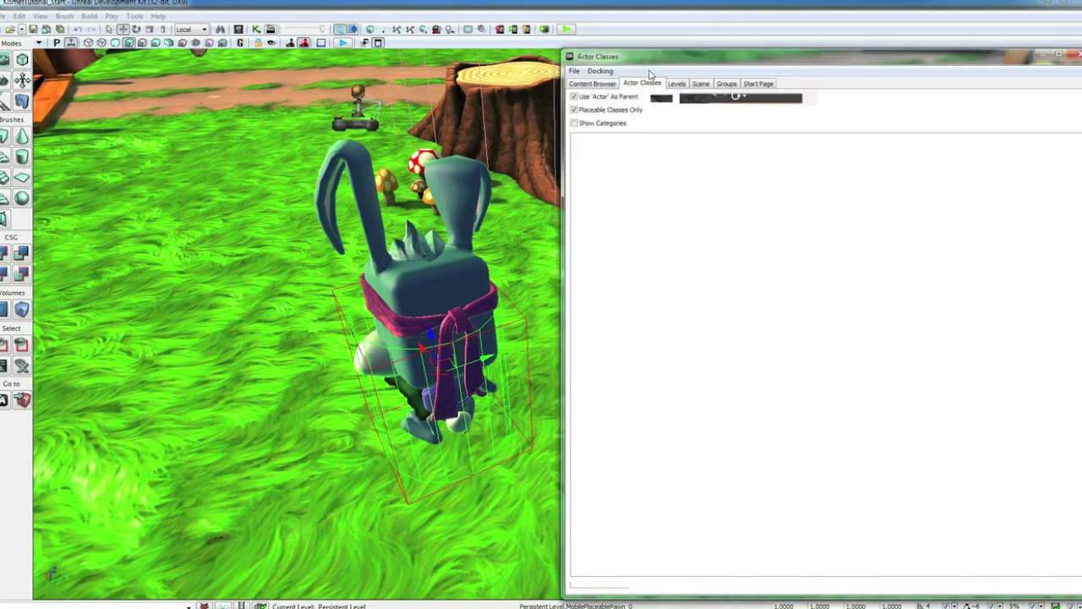
left_click(617, 158)
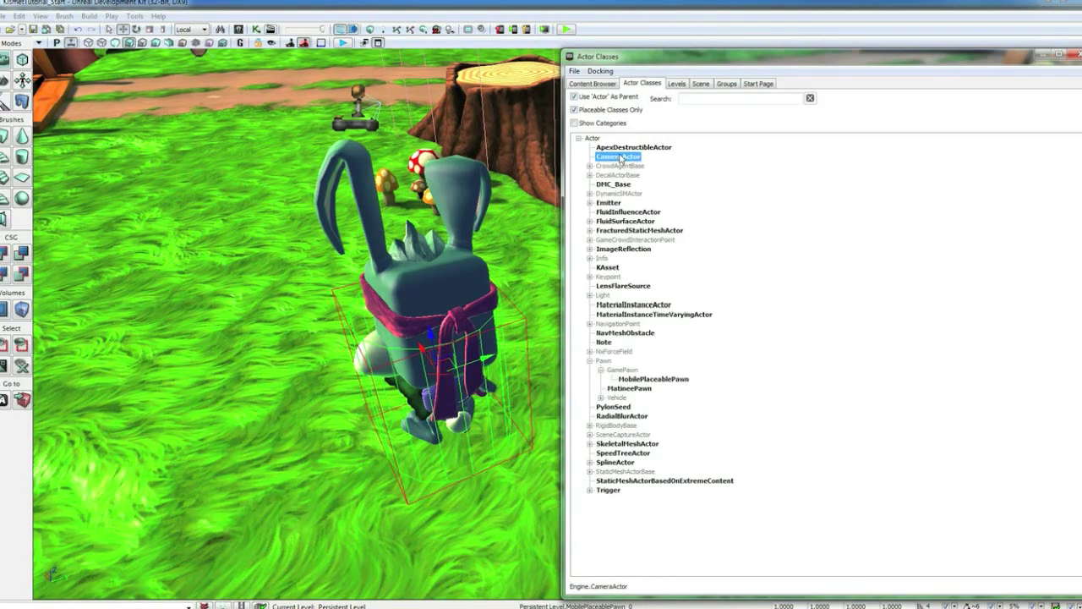
left_click(461, 533)
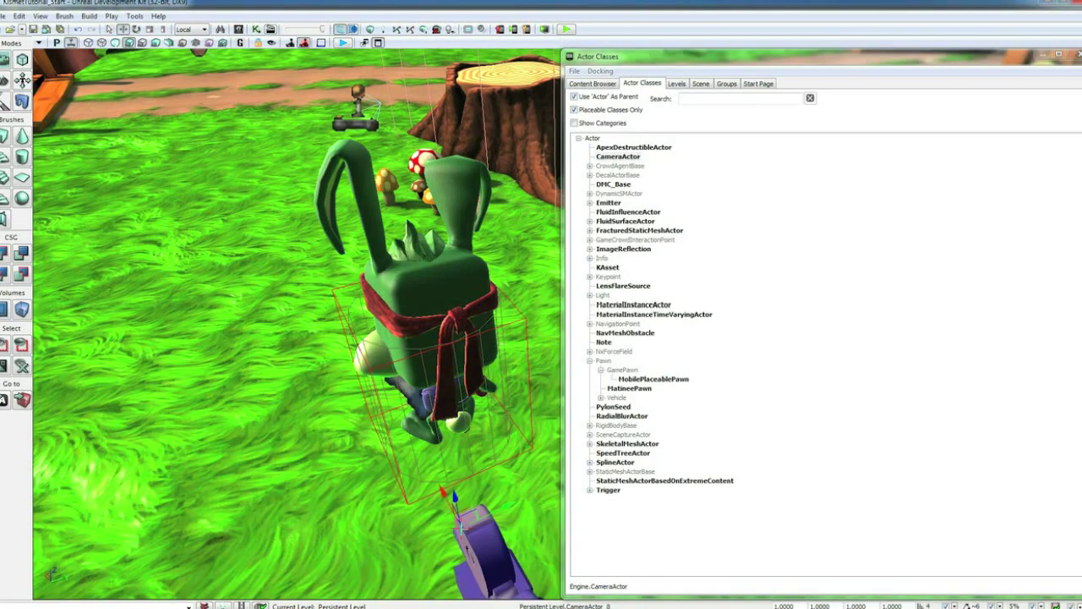
double_click(483, 554)
Step: Set the camera's Movement location to X 0, Y 0, Z 0
left_click(558, 218)
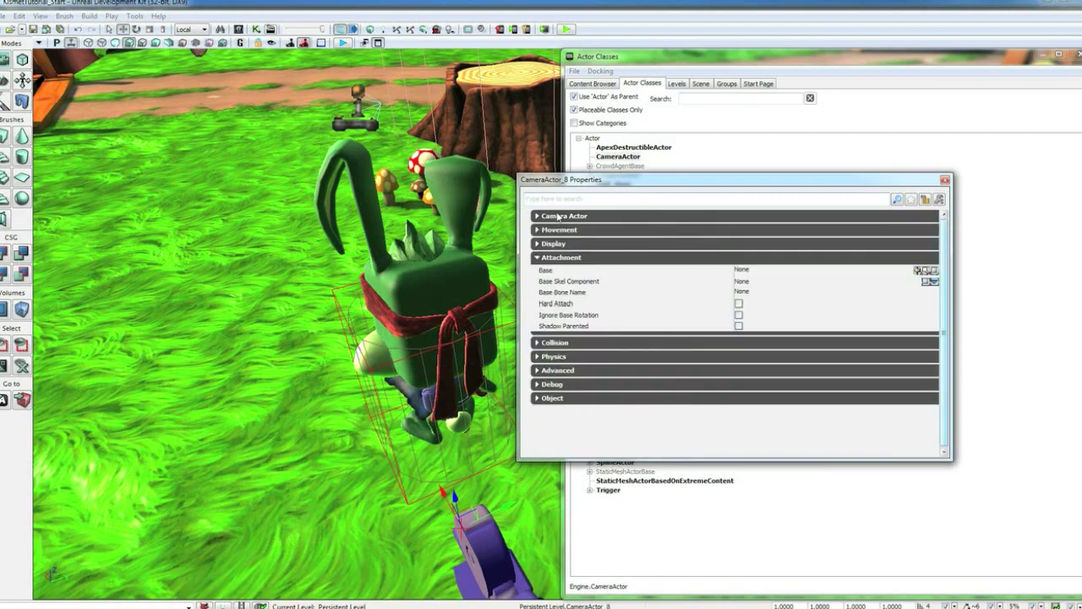
left_click(548, 257)
left_click(561, 230)
double_click(773, 244)
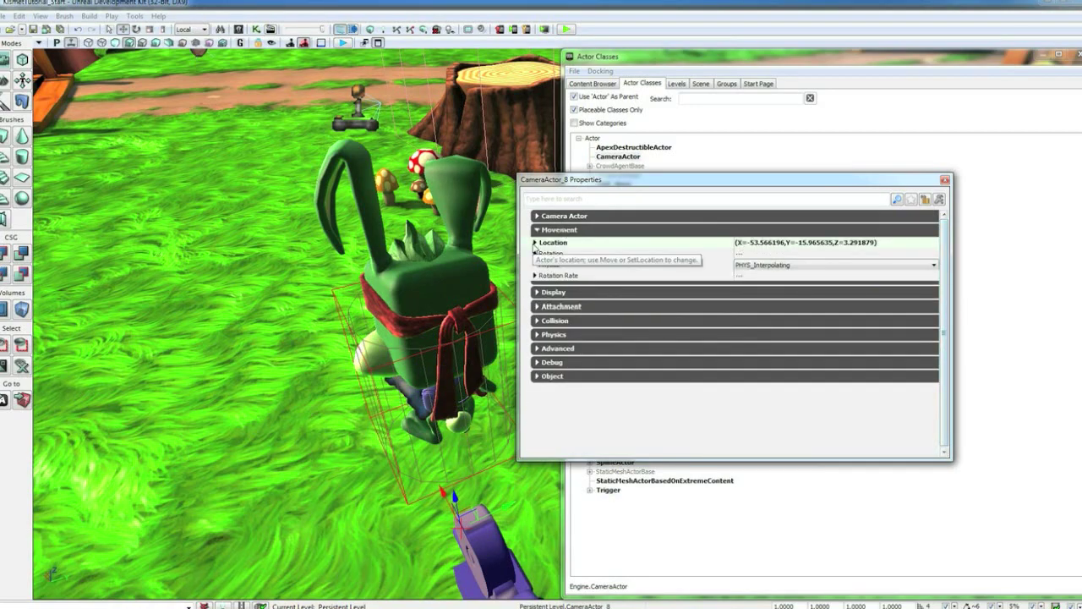
type("0")
left_click(772, 263)
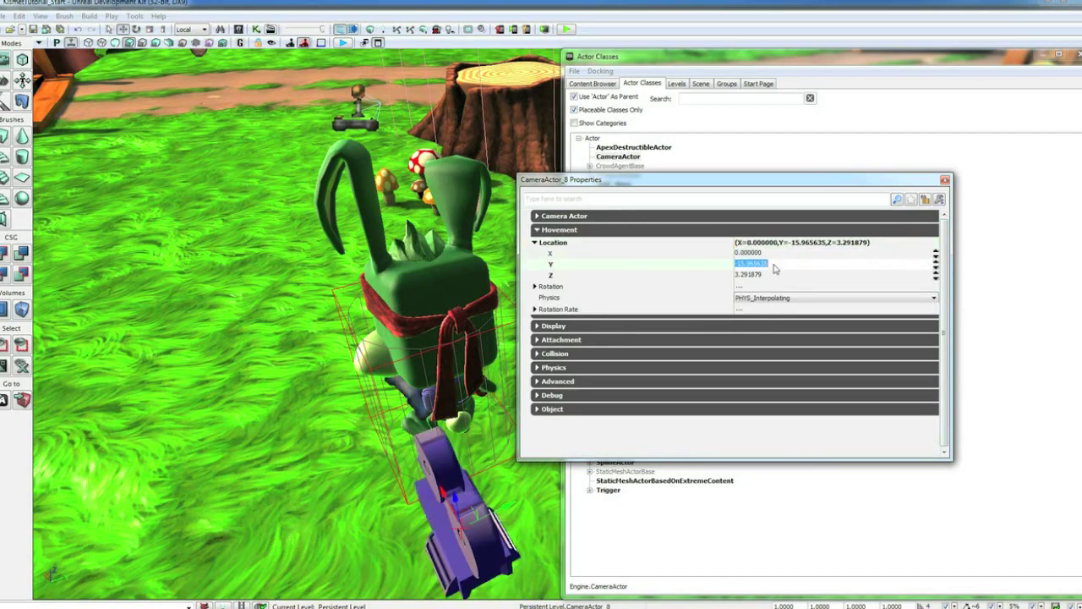
type("0")
left_click(773, 275)
type("0")
key("Return")
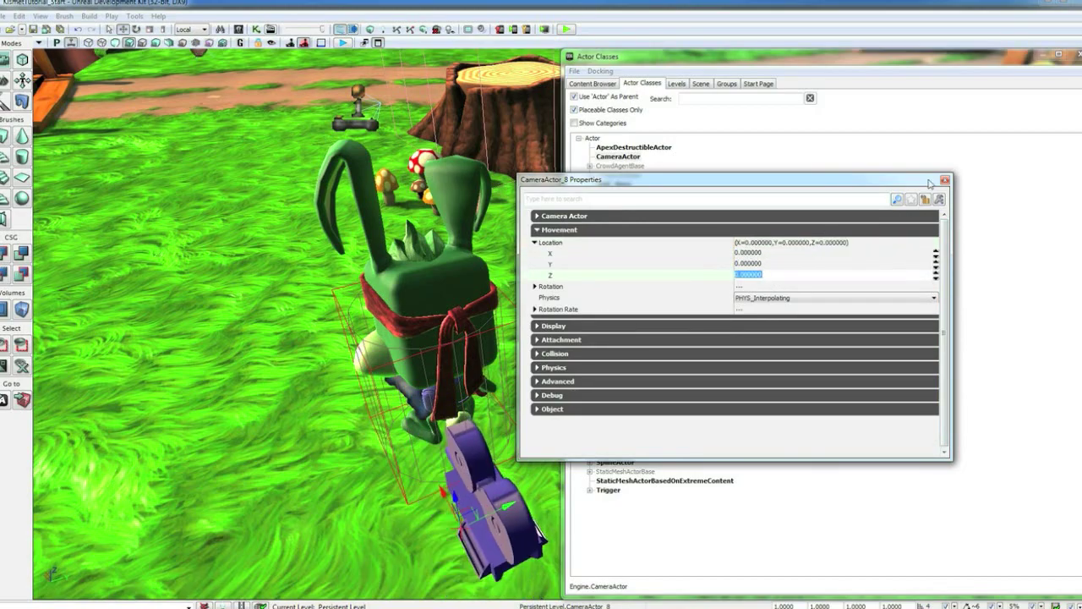
Step: Duplicate the camera with an Alt-drag, sliding the copy to the right
left_click(945, 180)
mouse_move(296, 339)
left_mouse_down()
mouse_move(296, 279)
mouse_move(254, 279)
left_mouse_up()
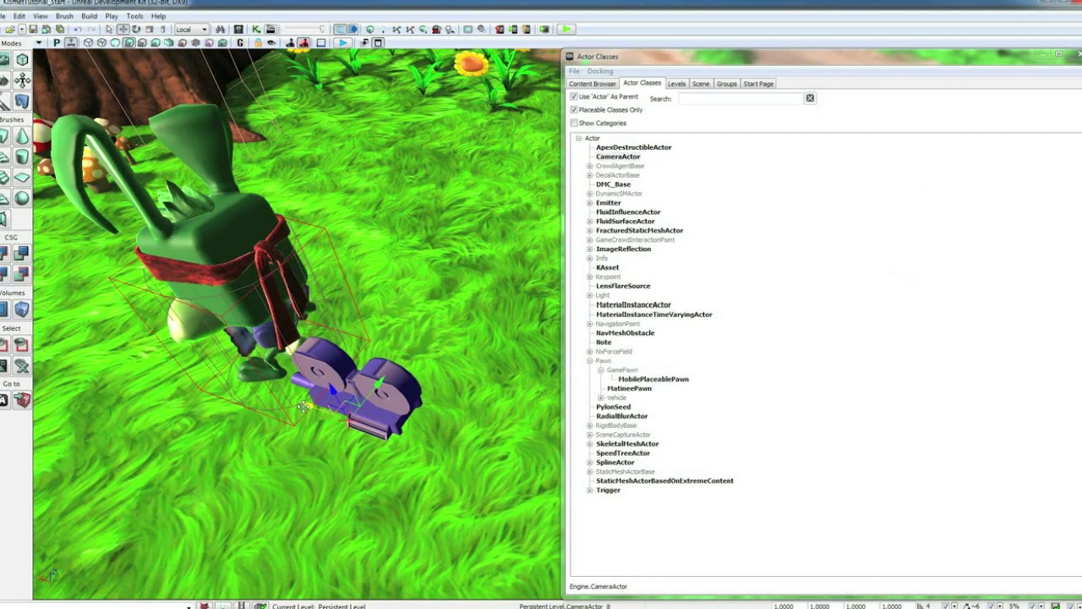
left_click_drag(306, 407, 414, 446, "alt")
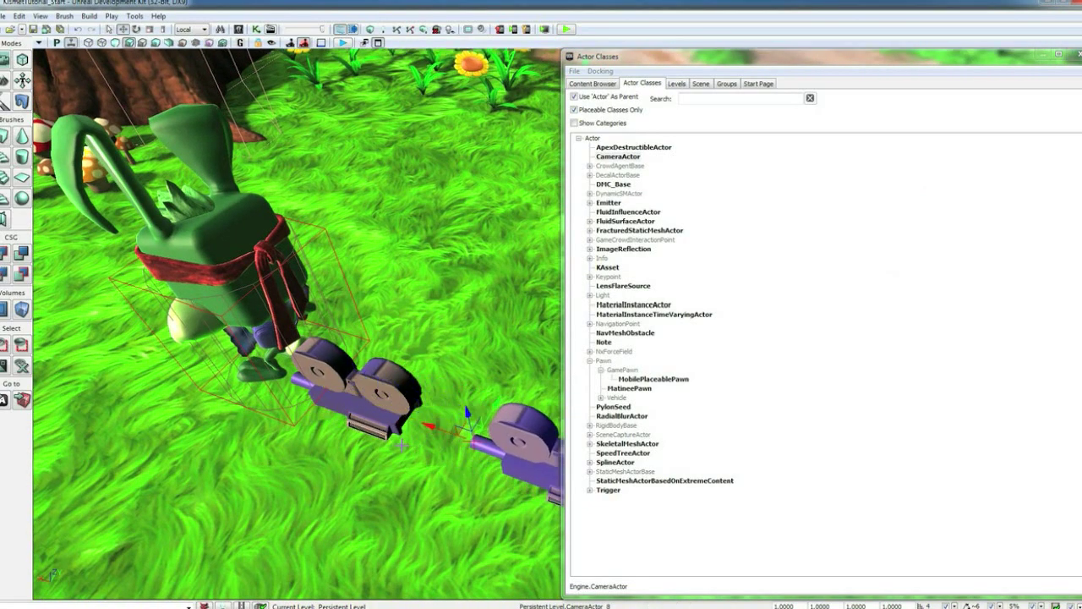
left_click(372, 413)
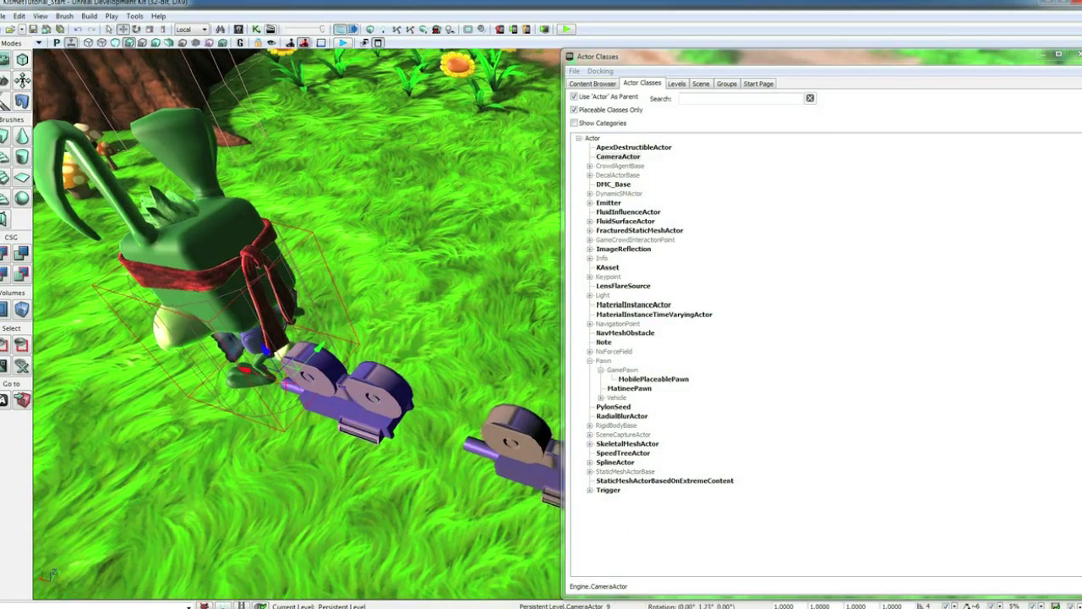
left_click_drag(372, 413, 347, 389)
left_click_drag(245, 178, 237, 174)
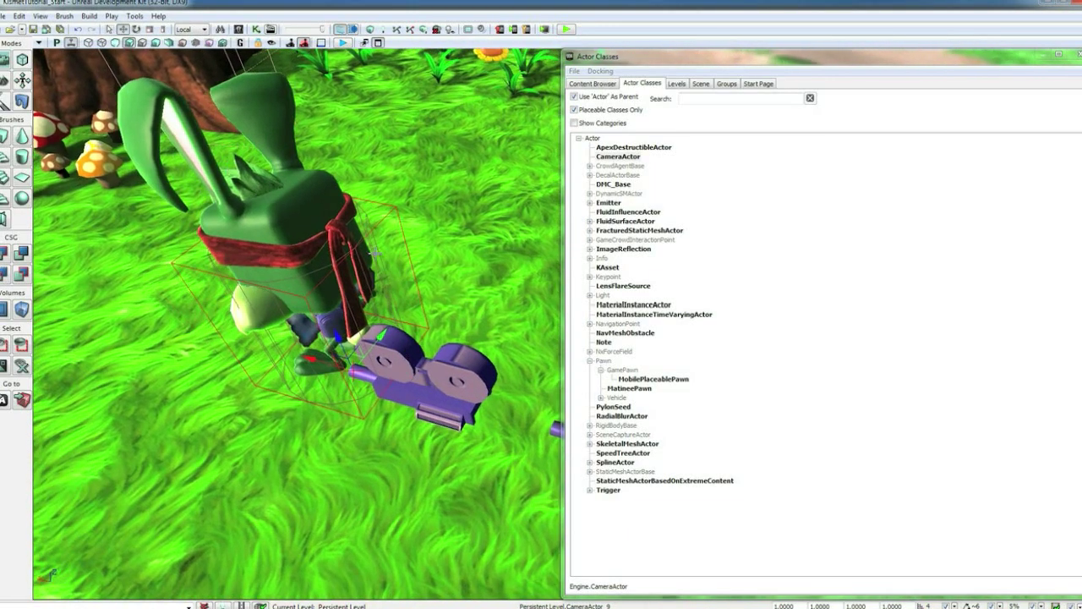
Step: Hard-attach the first camera to the rabbit pawn as its base, ignoring base rotation
double_click(433, 396)
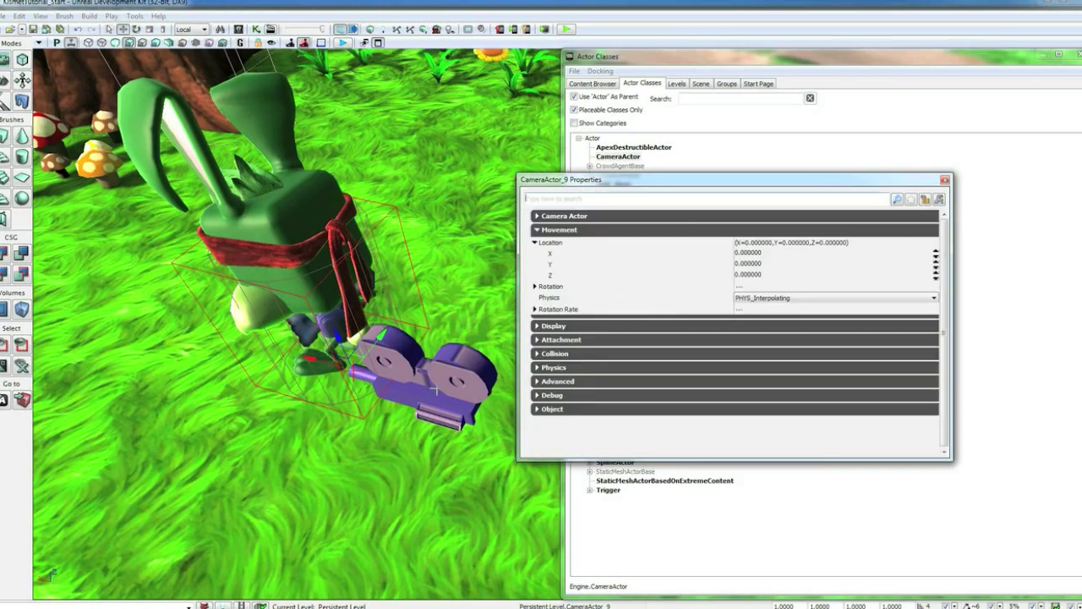
left_click(537, 229)
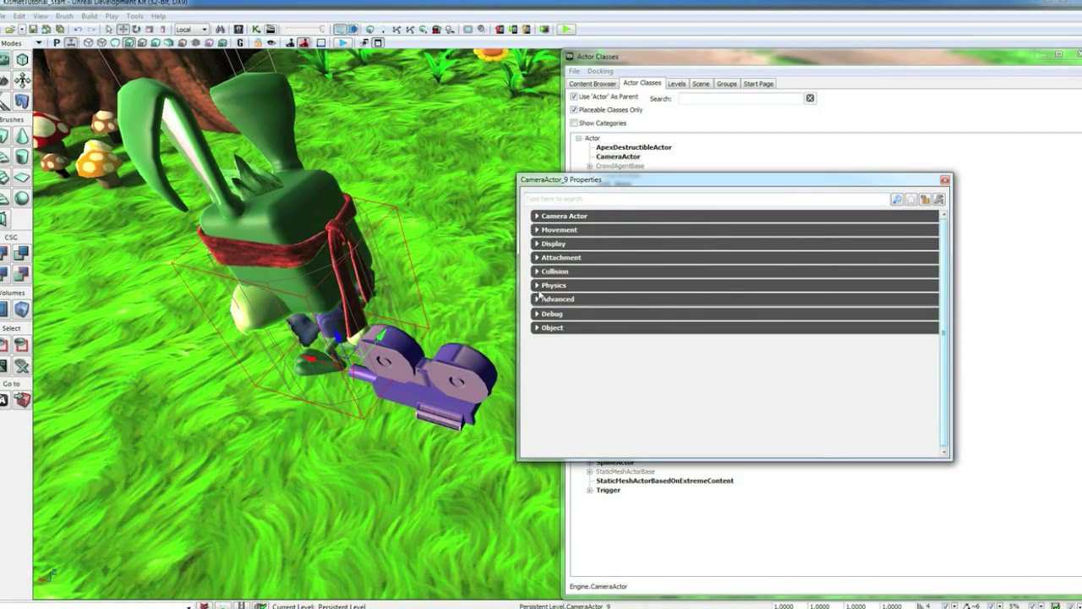
left_click(539, 257)
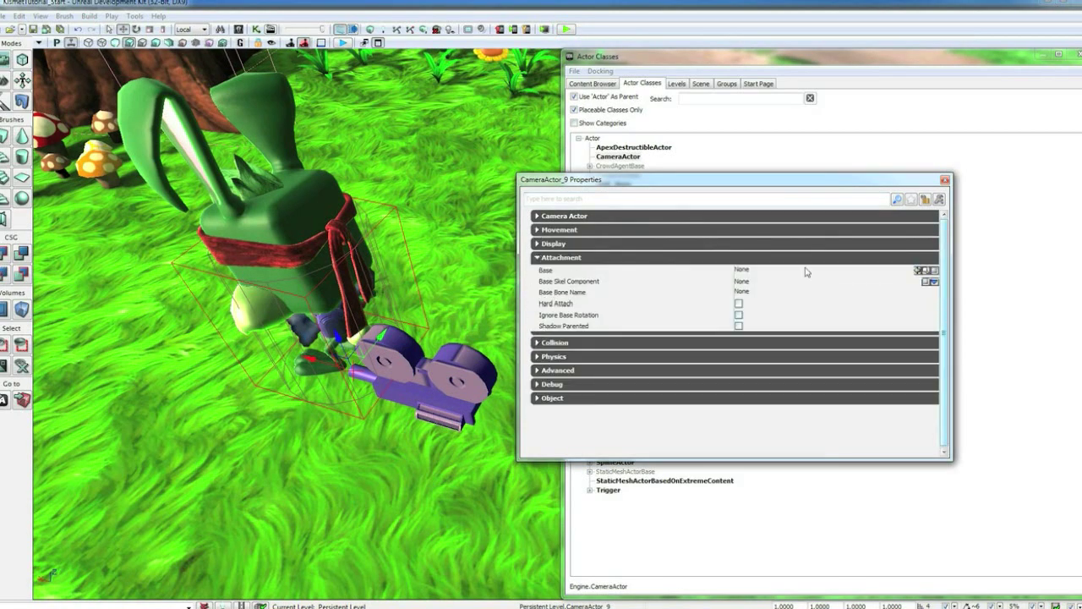
left_click(926, 199)
left_click(294, 235)
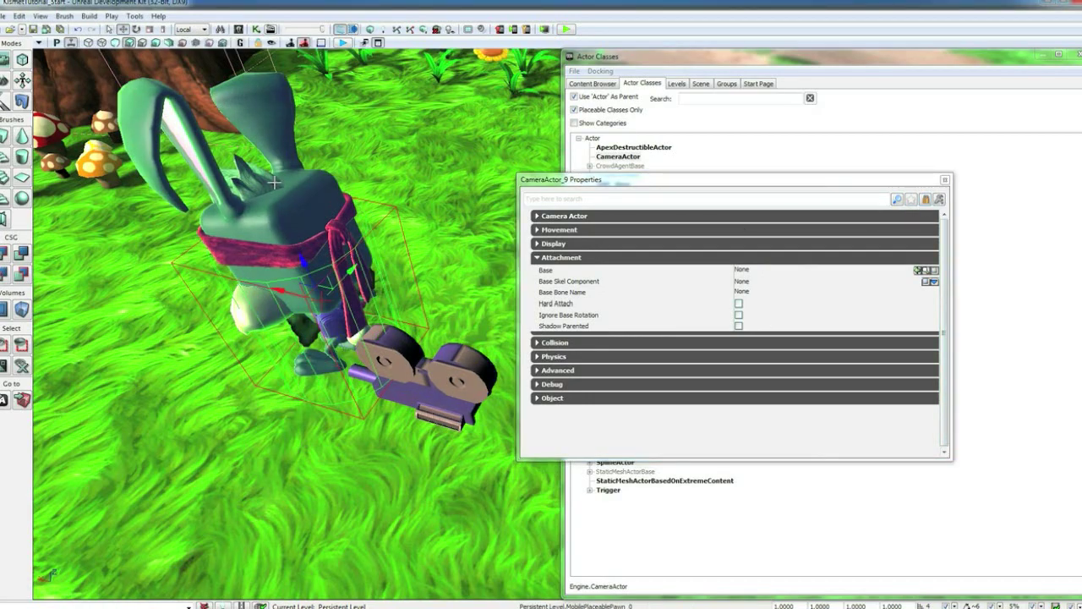
left_click(918, 270)
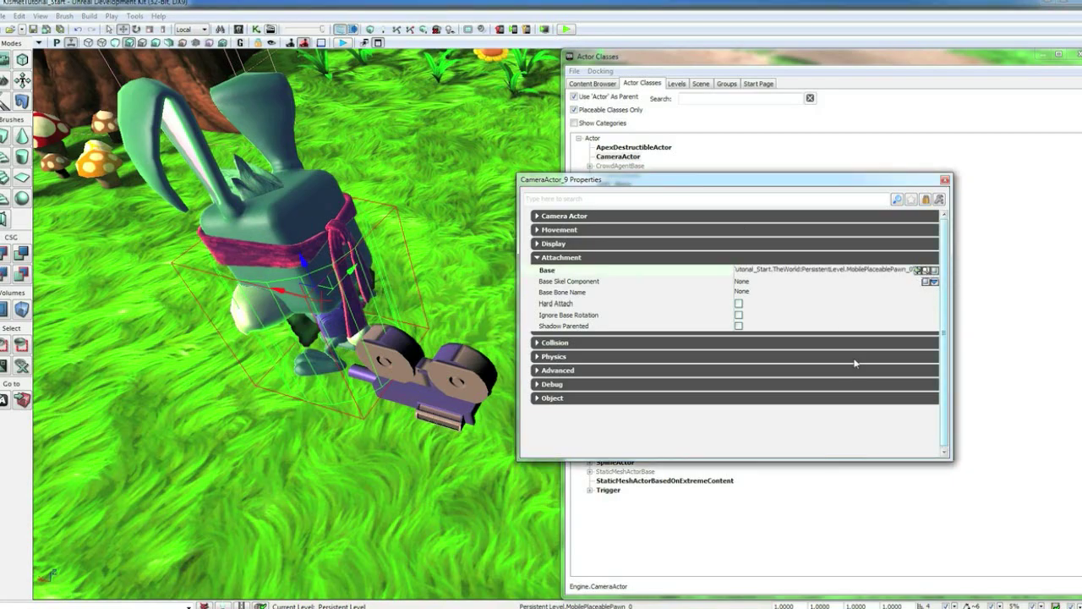
left_click(738, 303)
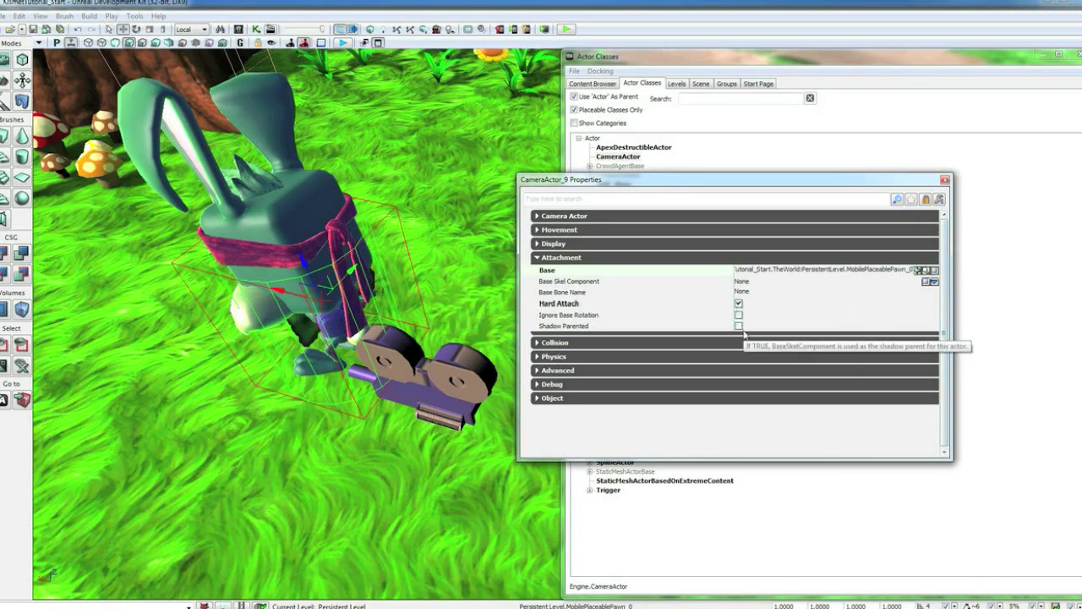
left_click(739, 314)
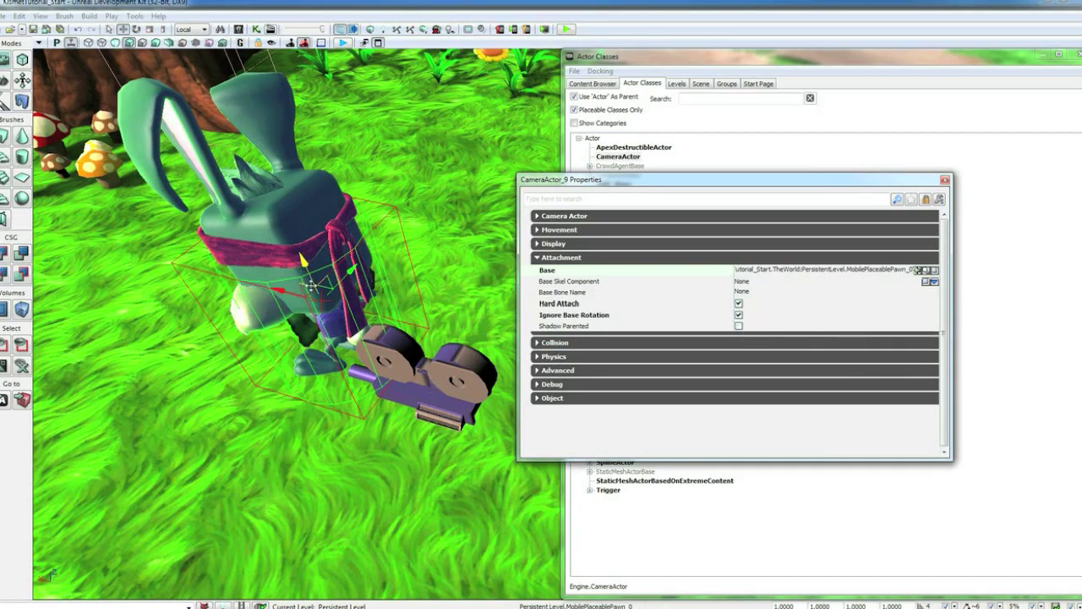
left_click_drag(254, 465, 287, 466)
left_click_drag(419, 409, 420, 448)
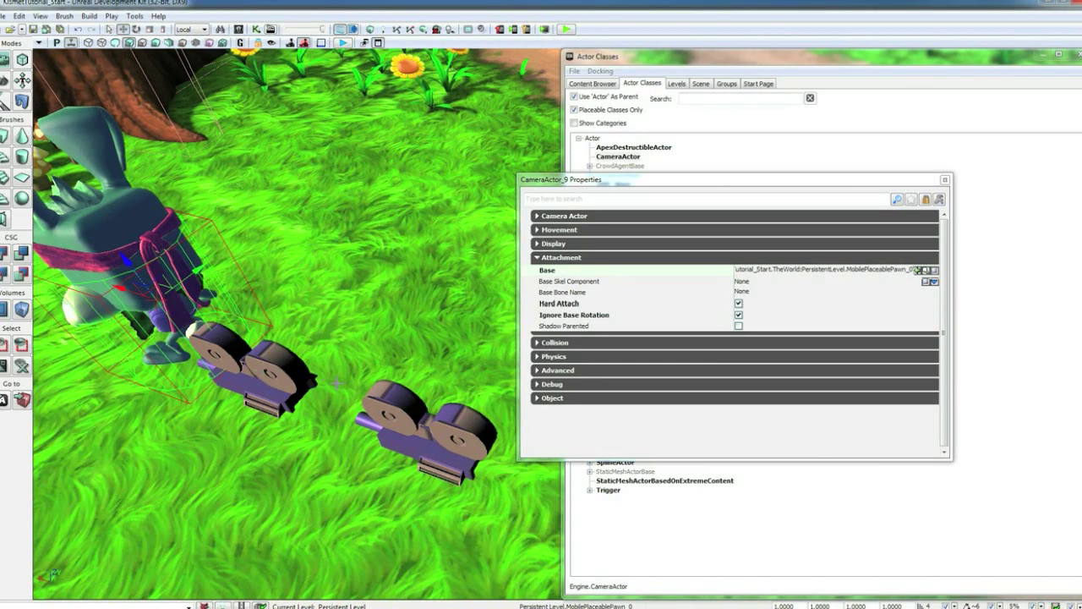
left_click(944, 180)
Step: Close the Actor Classes window, select the second camera and press Delete
left_click(1074, 53)
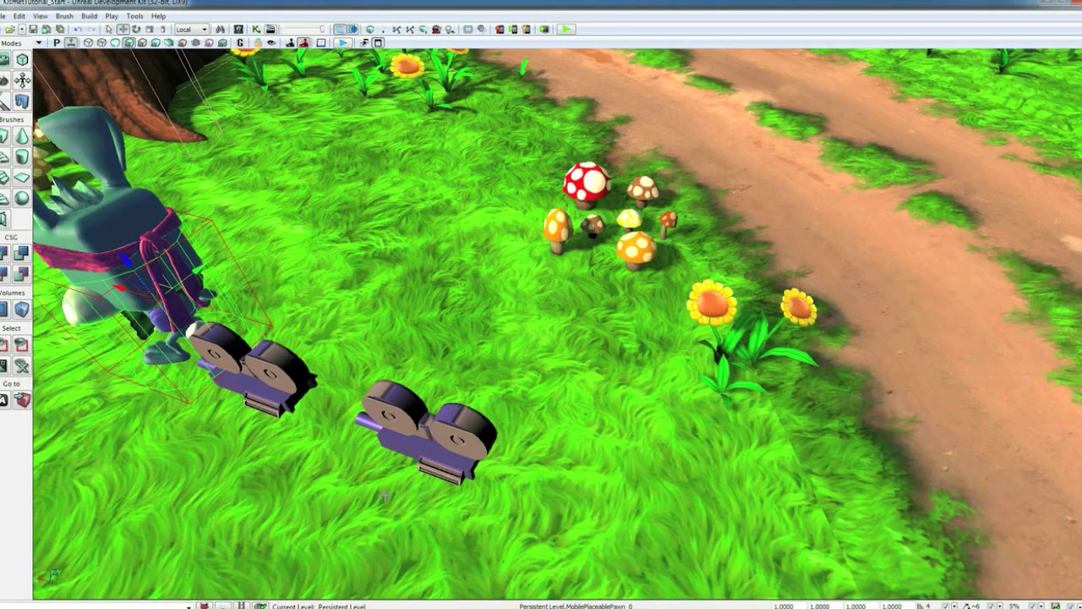
left_click(376, 414)
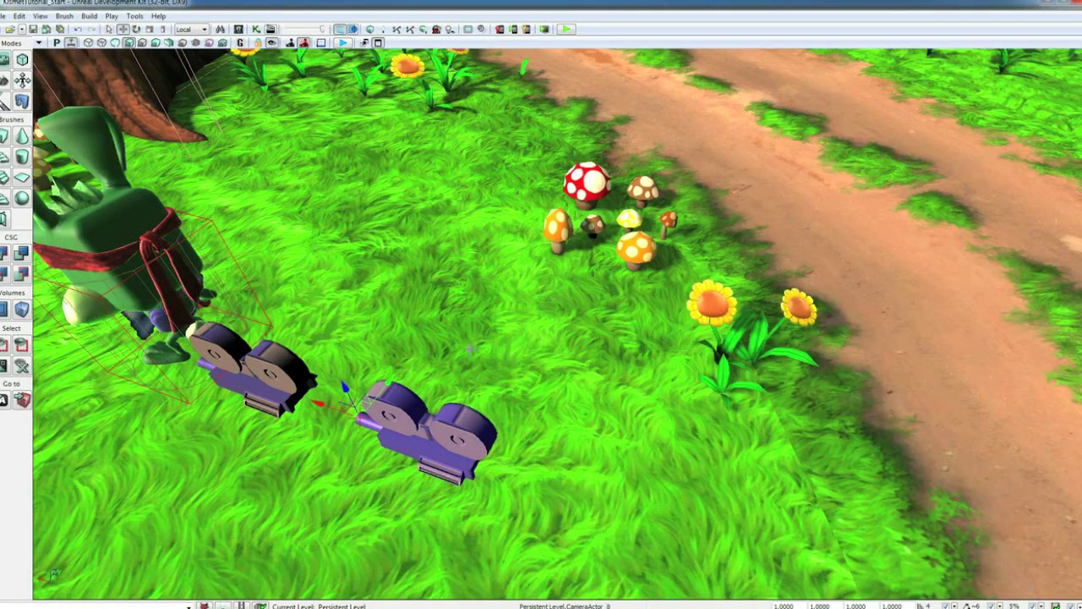
key("Delete")
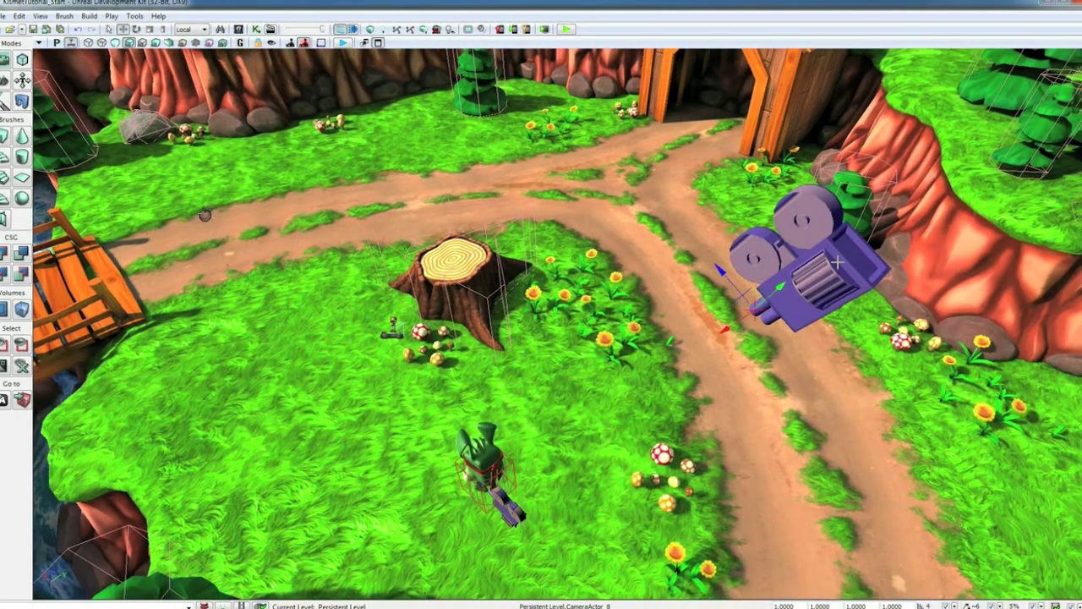
Step: Turn off the overhead camera's aspect-ratio constraint and set its field of view to 65
double_click(817, 271)
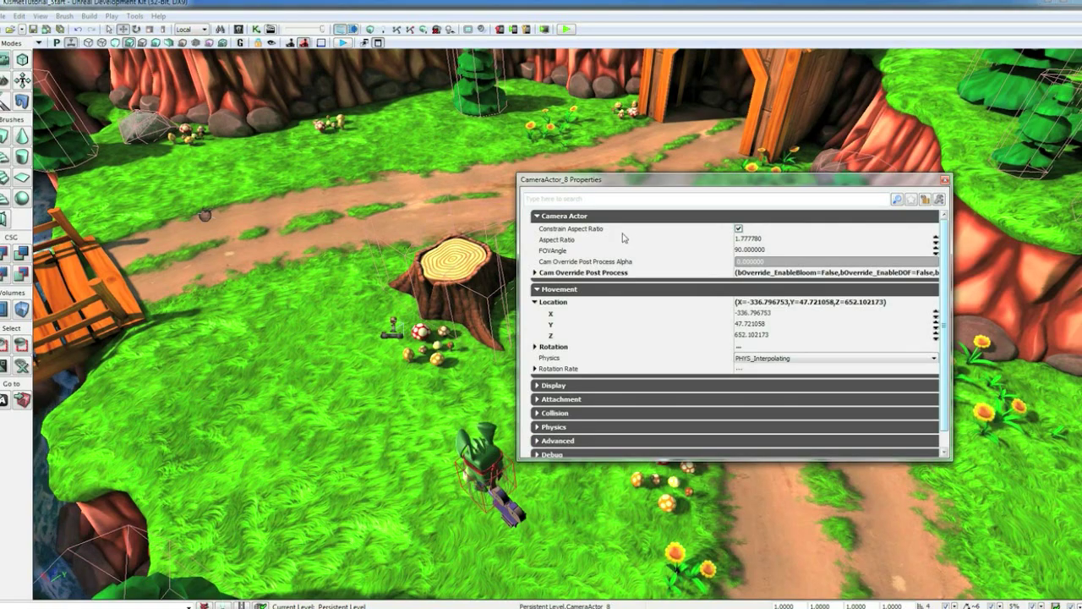
left_click(738, 228)
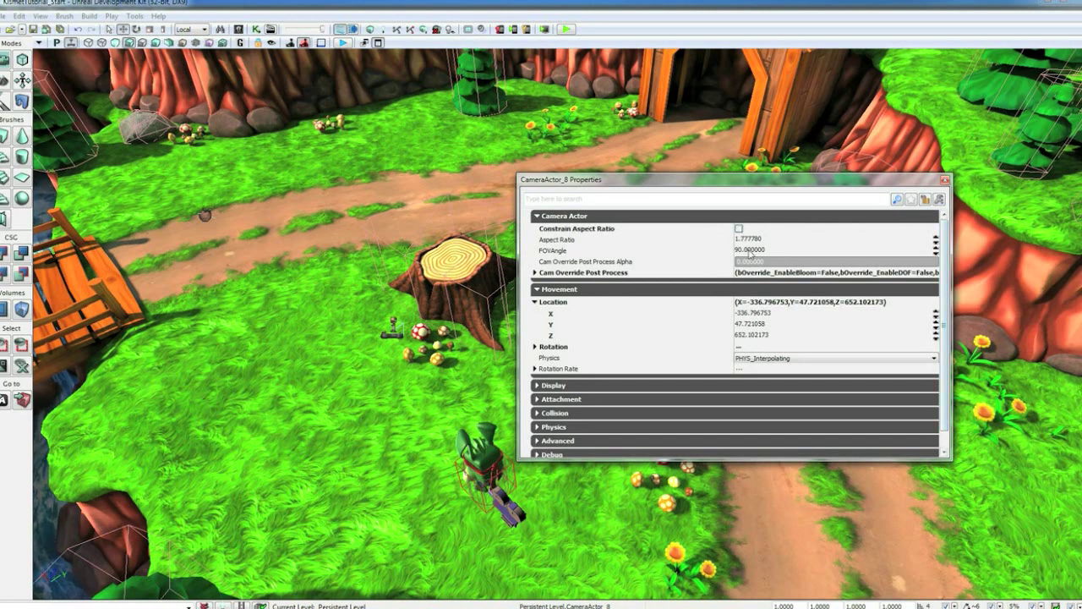
left_click(776, 252)
type("65")
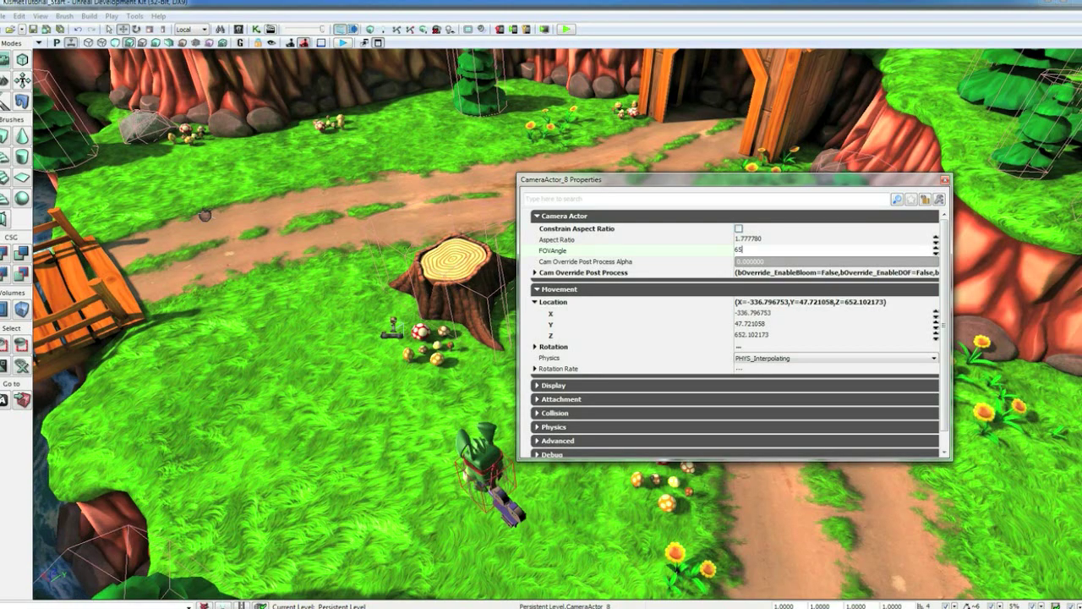
key("Return")
Step: Lock CameraActor_8's properties and hard-attach it to base CameraActor_9
left_click(544, 216)
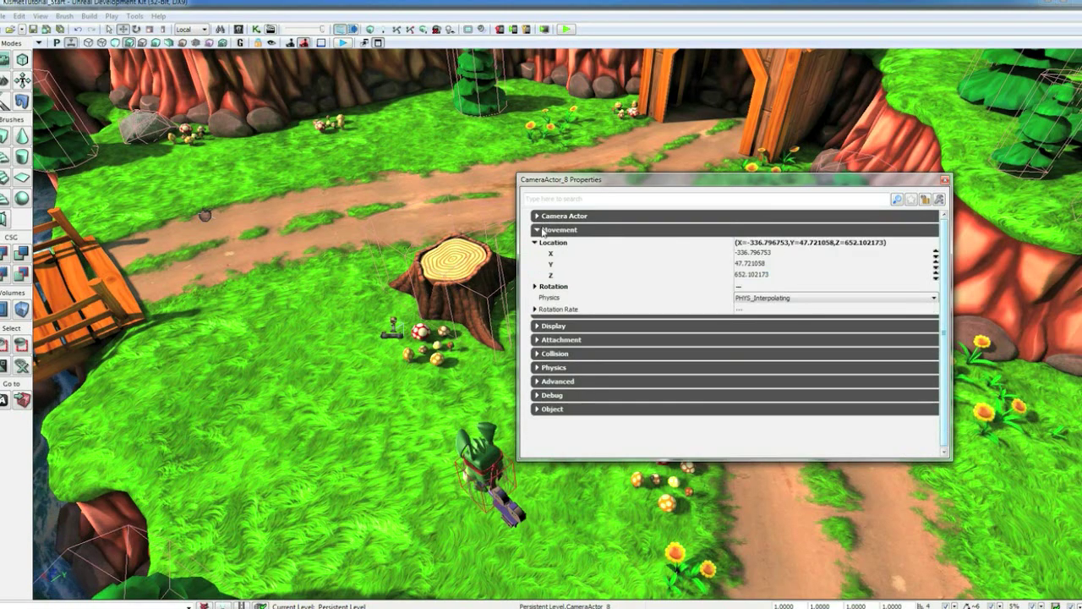
left_click(568, 259)
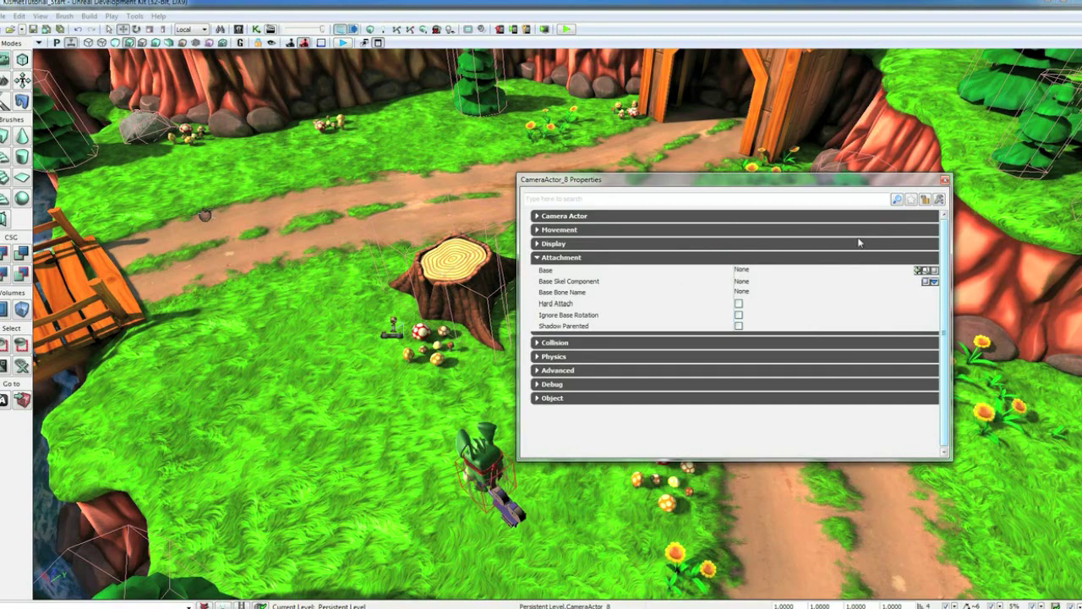
left_click(927, 198)
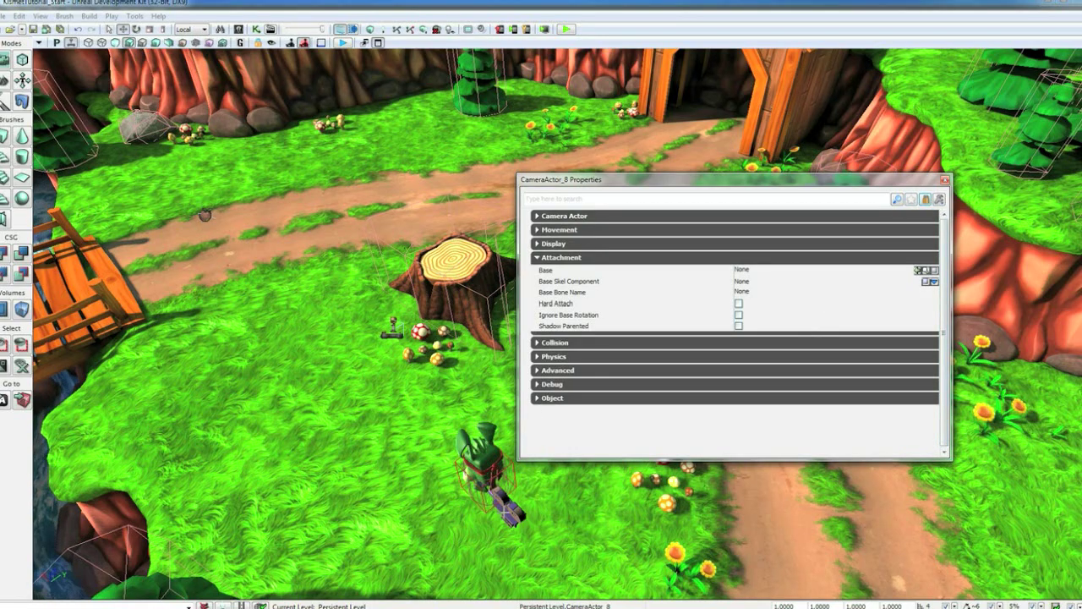
left_click(507, 512)
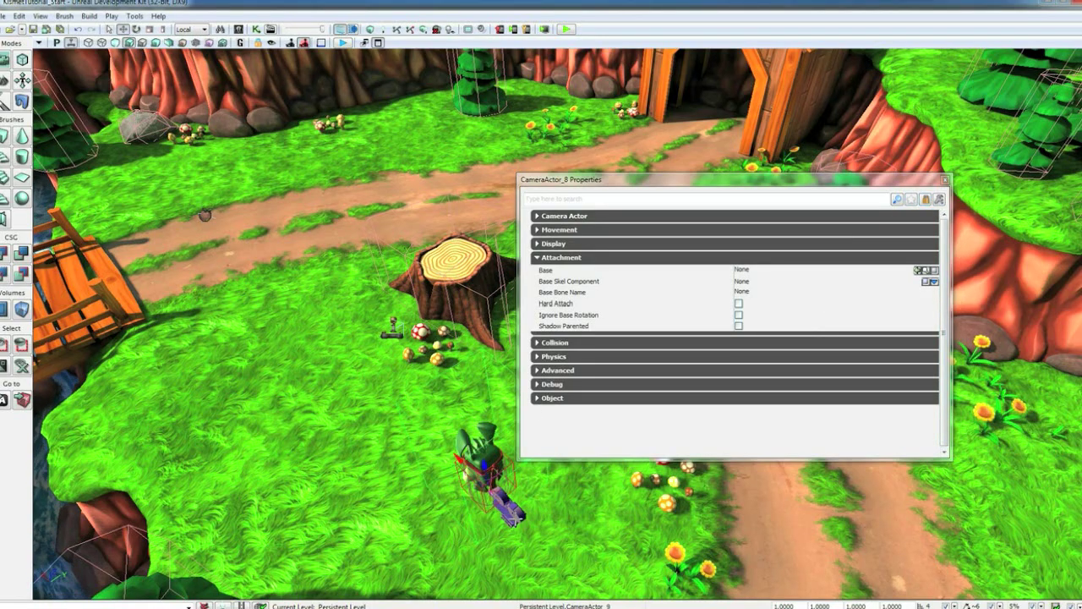
left_click(917, 271)
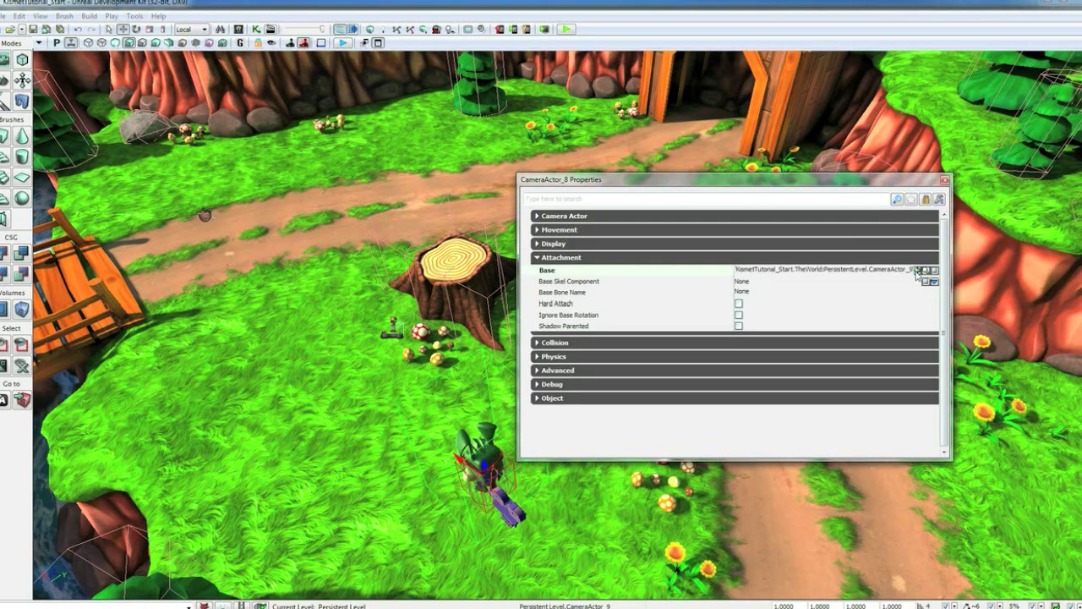
left_click(739, 303)
left_click(946, 180)
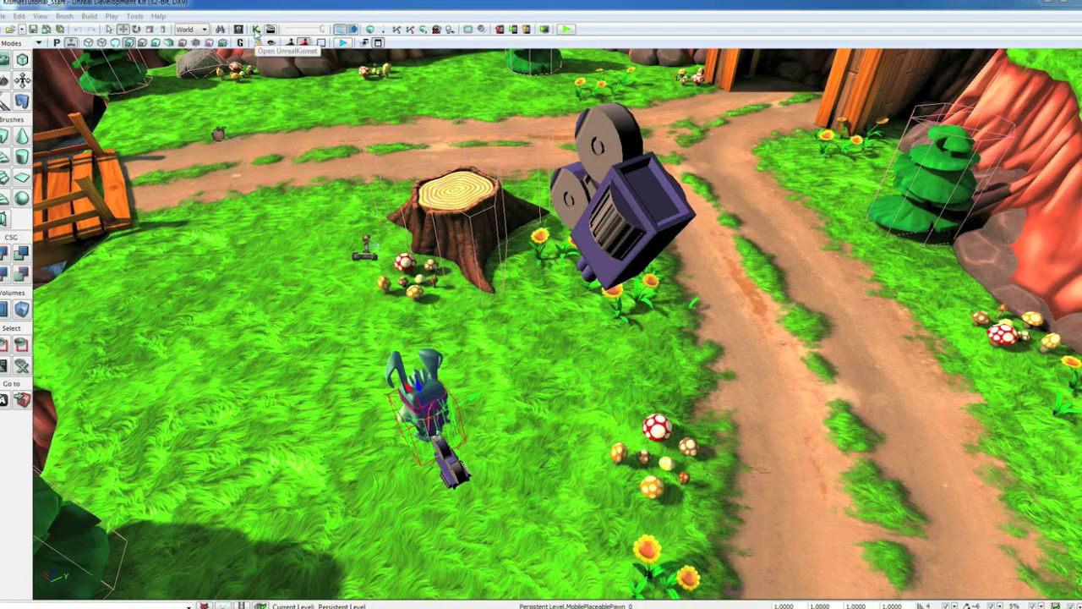
Step: In UnrealKismet, add a Mobile Look input event inside the Right Stick comment area
left_click(256, 30)
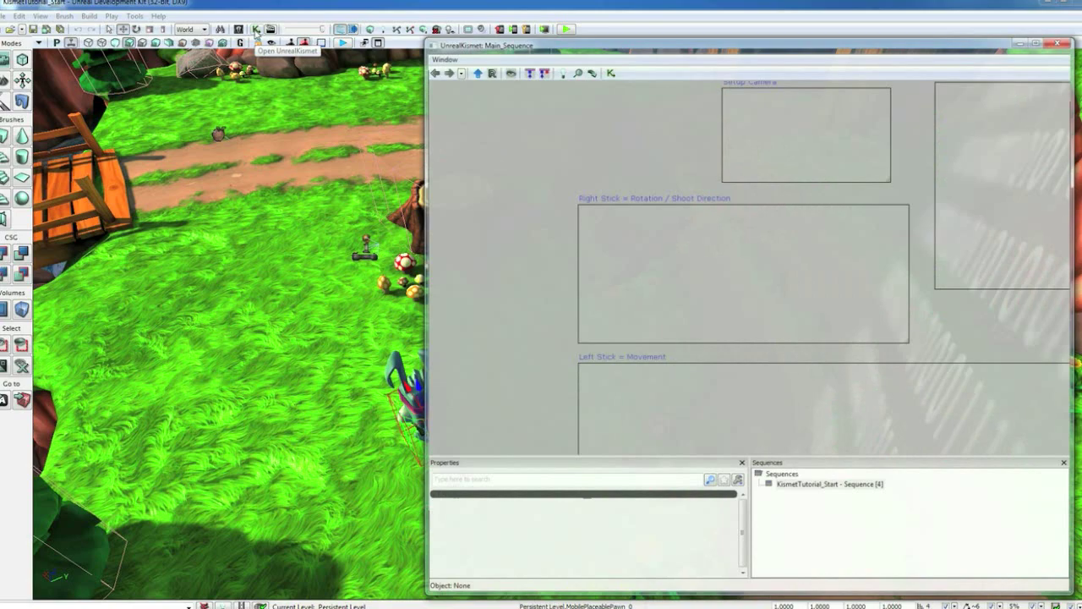
mouse_move(534, 263)
left_mouse_down()
mouse_move(512, 225)
mouse_move(515, 201)
left_mouse_up()
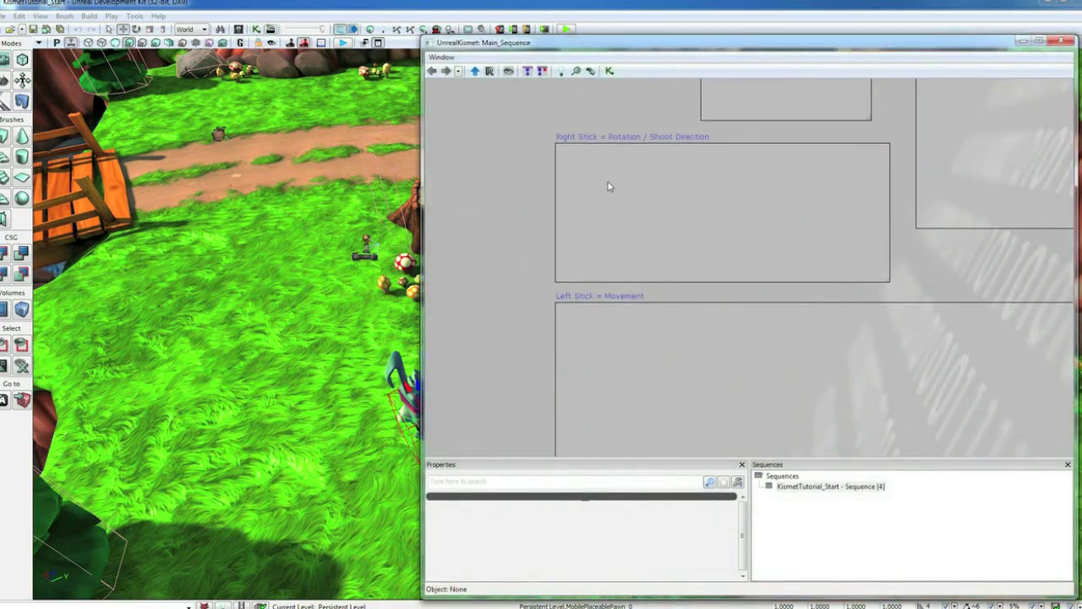
right_click(608, 182)
mouse_move(645, 225)
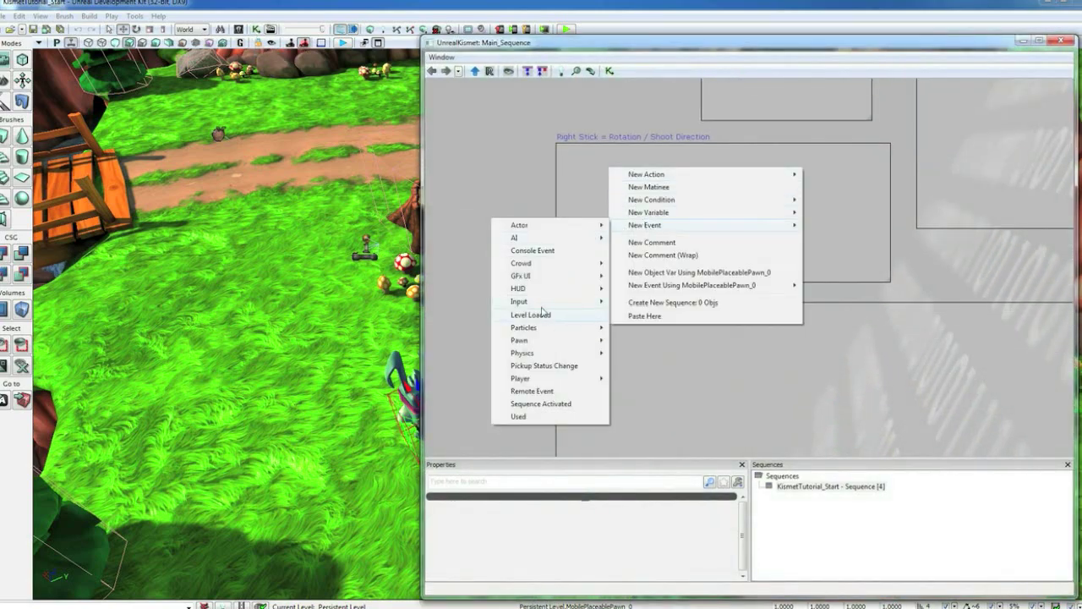
mouse_move(519, 301)
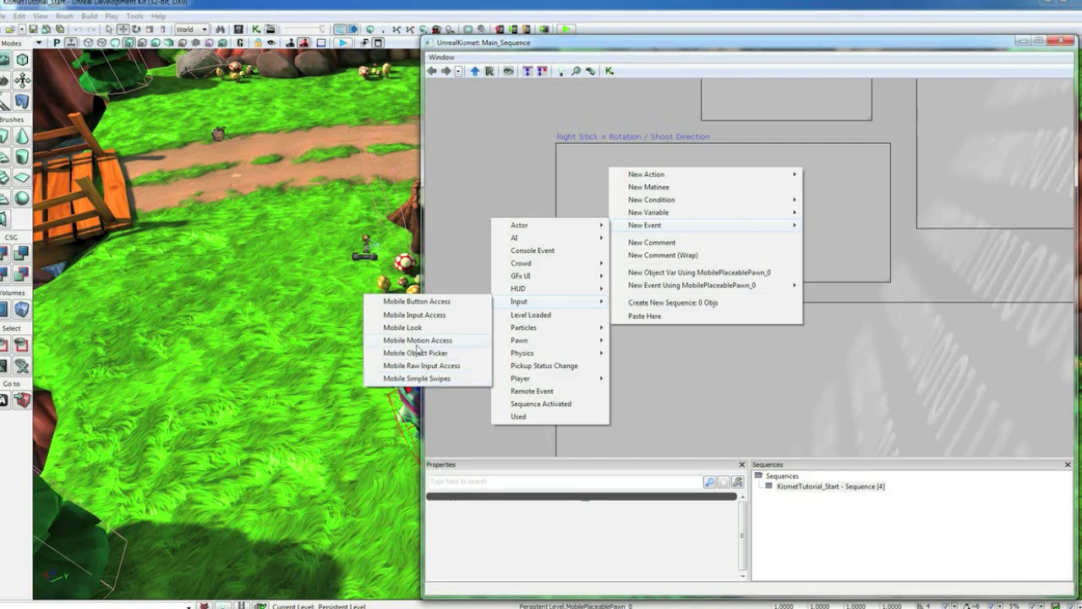
left_click(414, 330)
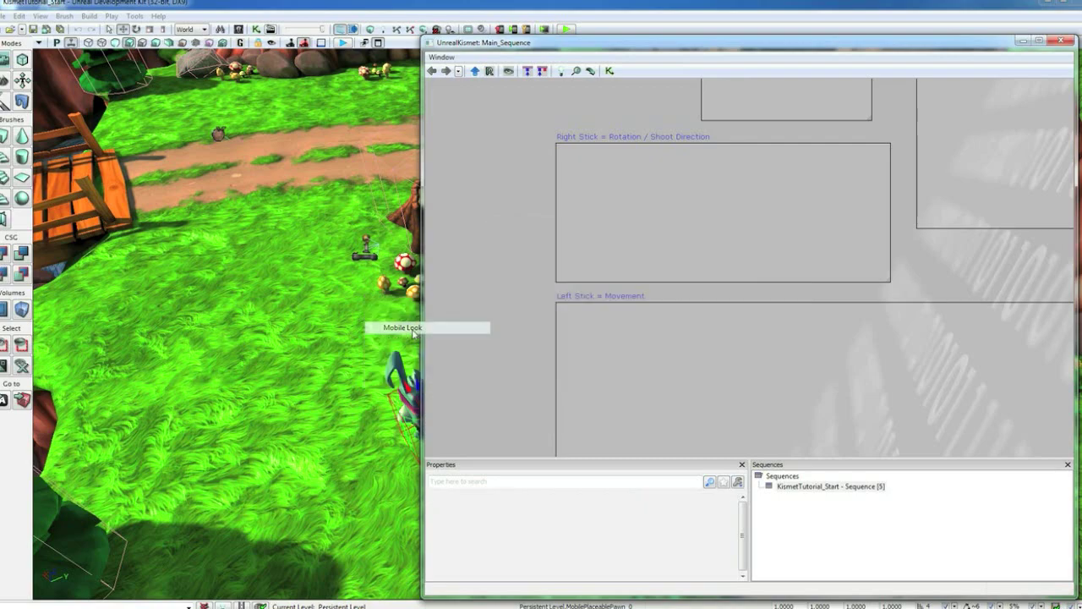
Step: Move the Mobile Look event to the top-left corner of its comment box
scroll(525, 220, "up", 2)
left_click_drag(536, 232, 586, 306)
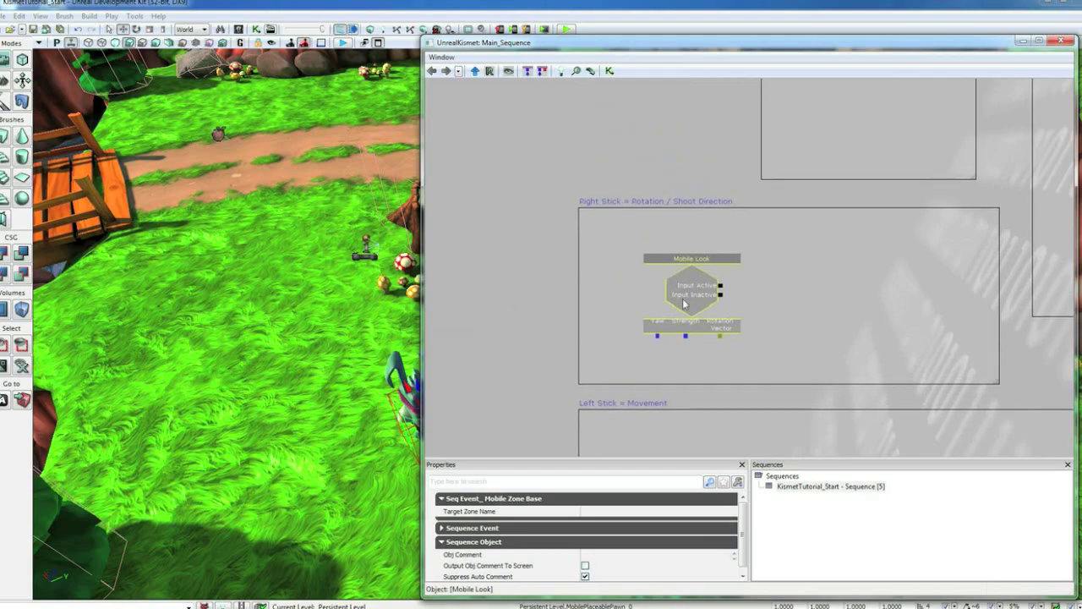
left_click_drag(681, 297, 624, 256, "ctrl")
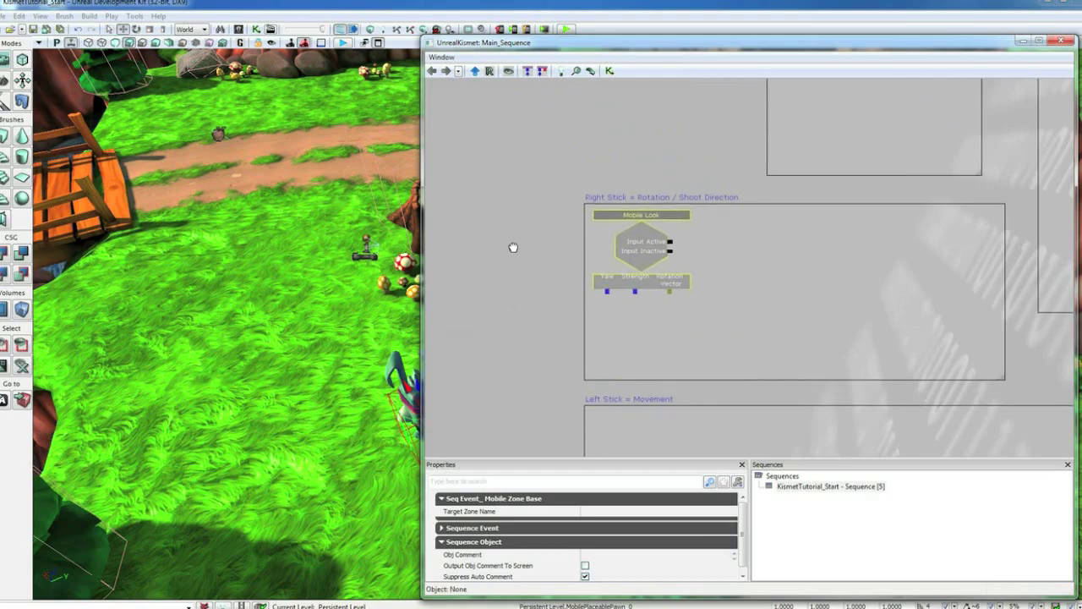
scroll(513, 246, "up", 1)
left_click_drag(512, 246, 519, 211)
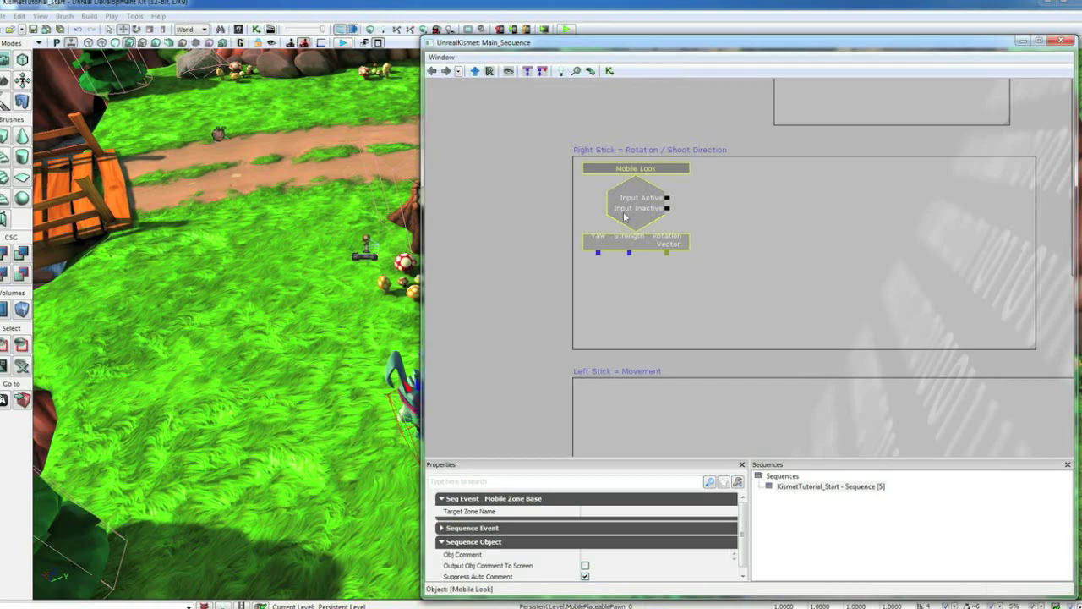
Step: Set Mobile Look's Target Zone Name to UberStickLookZone
left_click(596, 512)
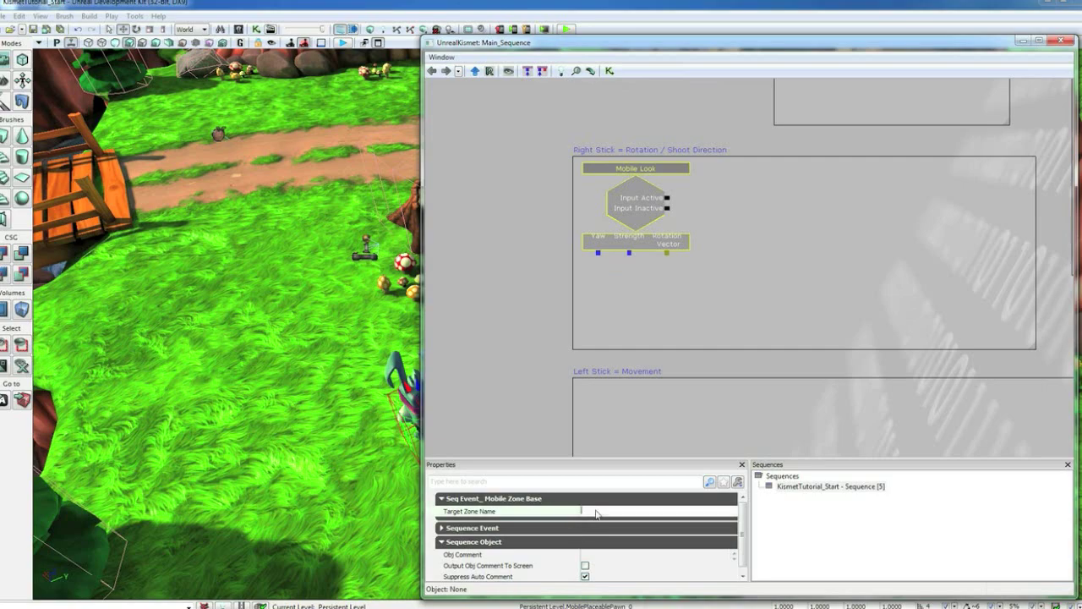
type("UberStickLookZone")
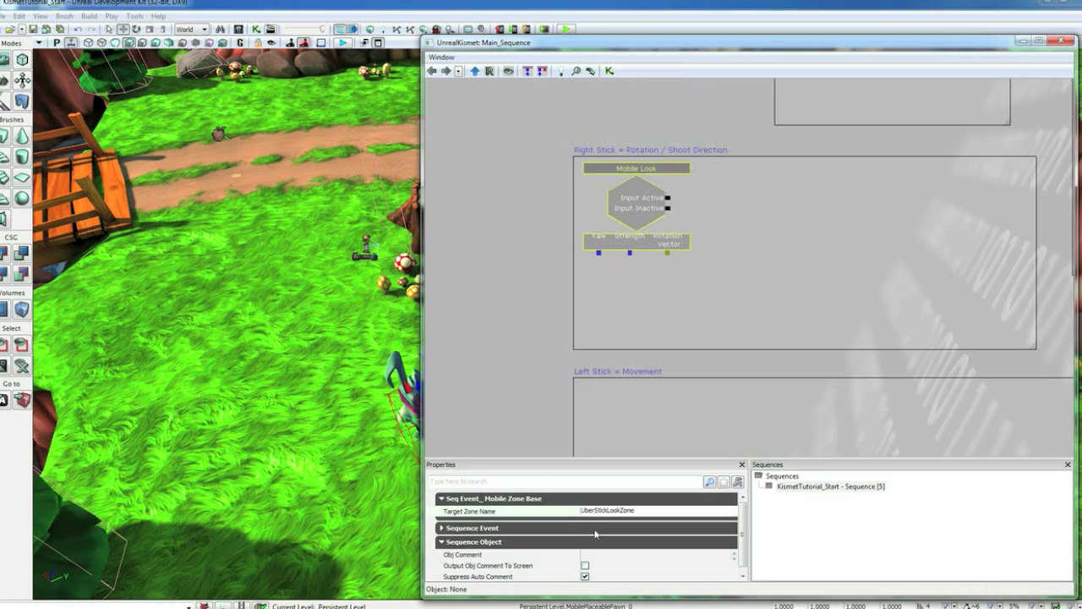
left_click_drag(520, 333, 479, 324)
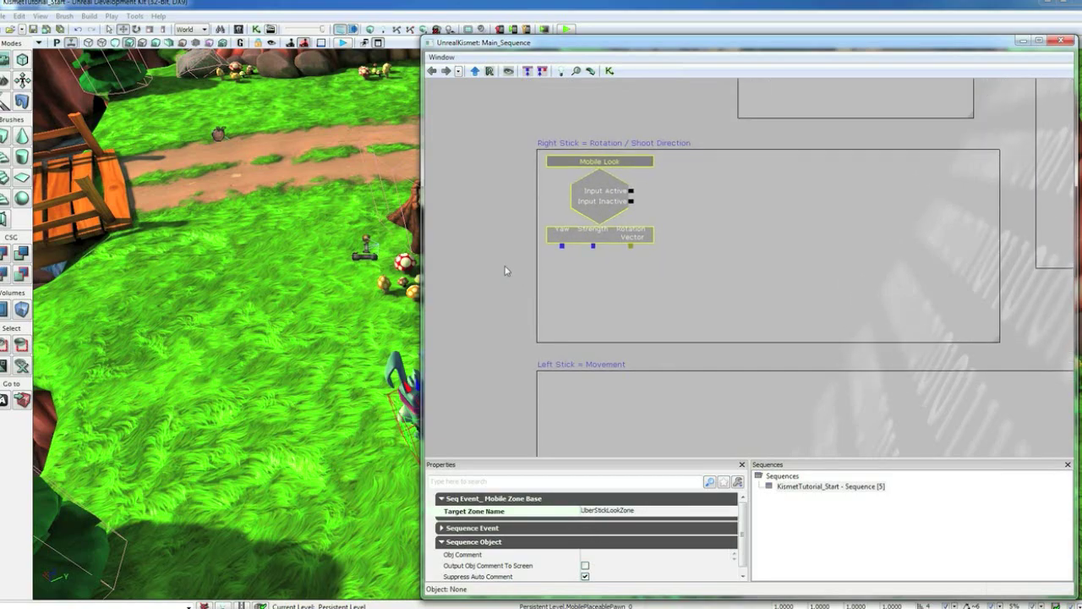
scroll(504, 270, "up", 2)
right_click(556, 269)
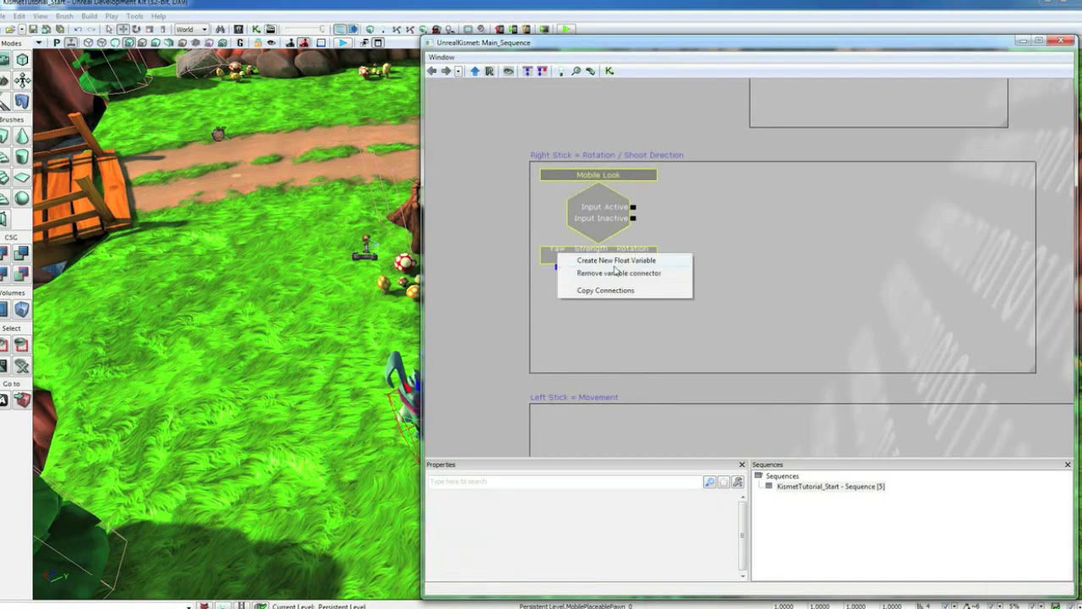
Step: Create a float variable on Mobile Look's Yaw output and place it below the event
left_click(620, 266)
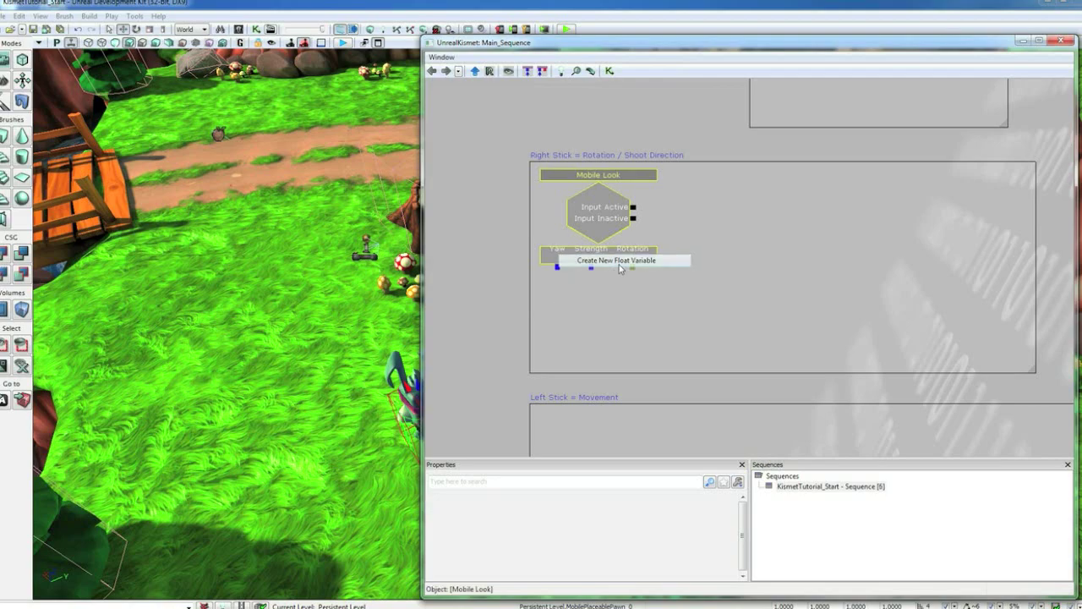
left_click_drag(555, 290, 632, 344)
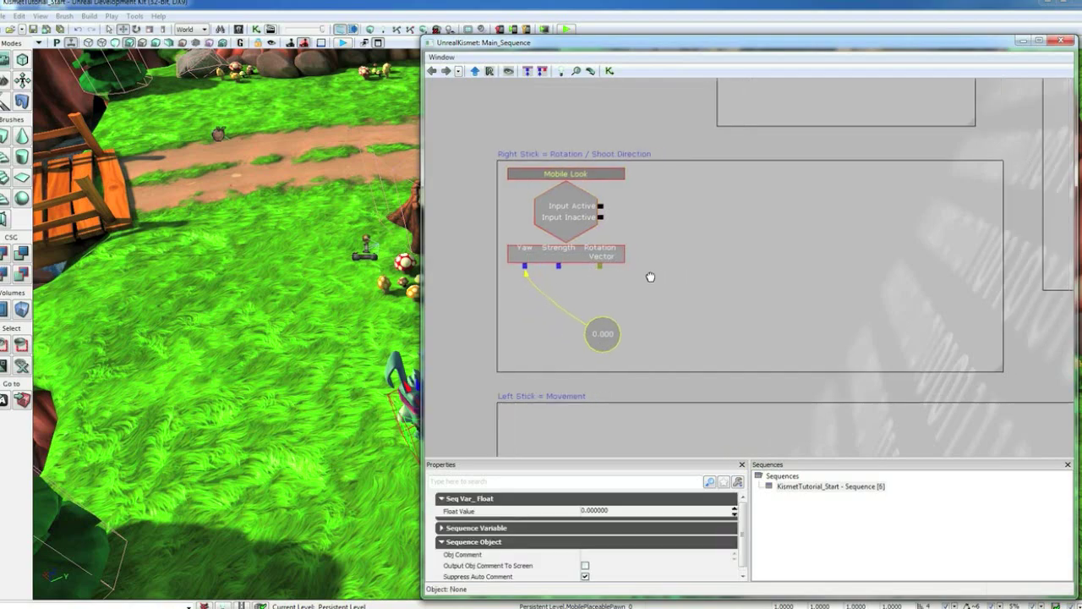
left_click_drag(651, 278, 581, 283)
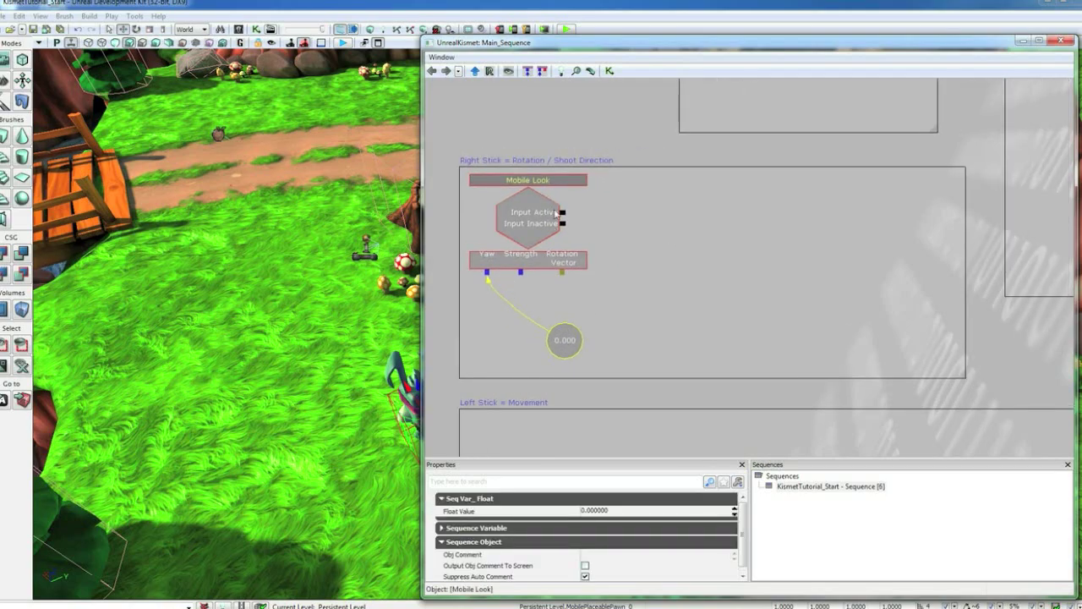
left_click_drag(638, 230, 615, 236)
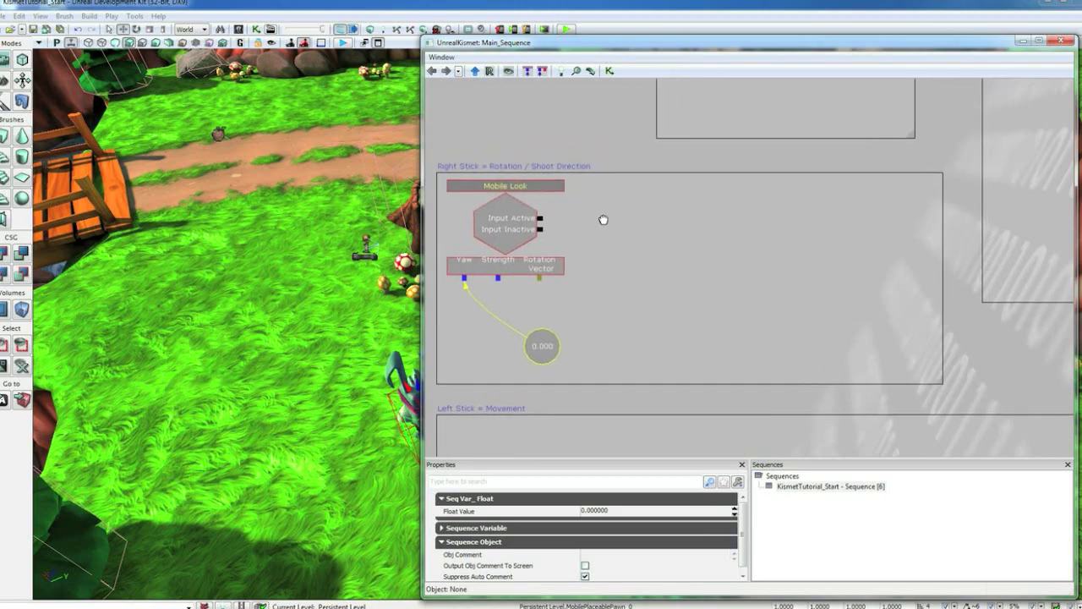
Step: Add a Set Vector Components node with its Y input linked to the Yaw float
right_click(603, 203)
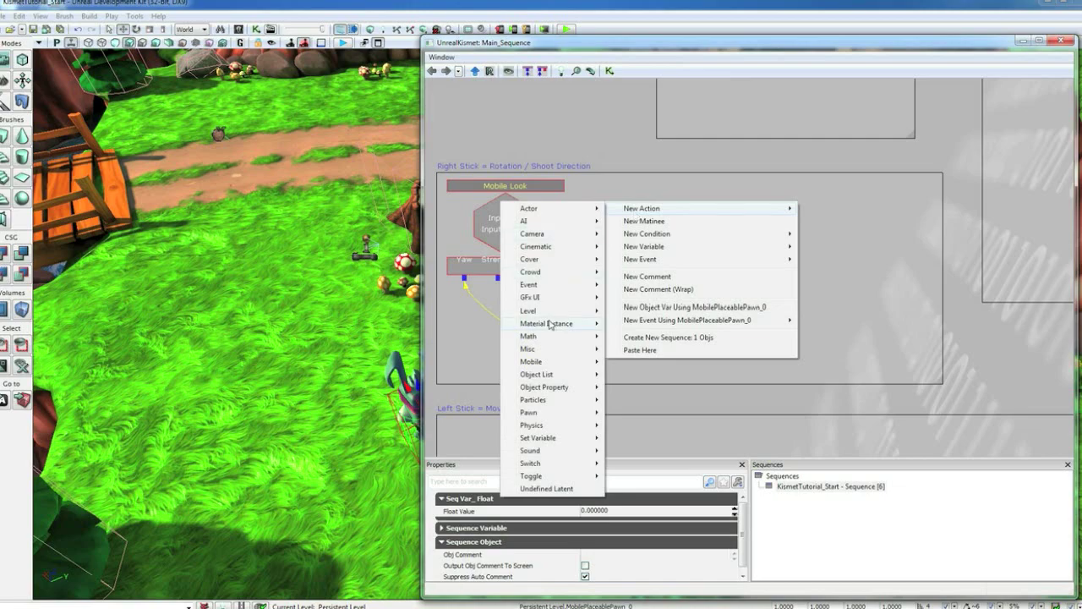
mouse_move(529, 335)
left_click(442, 450)
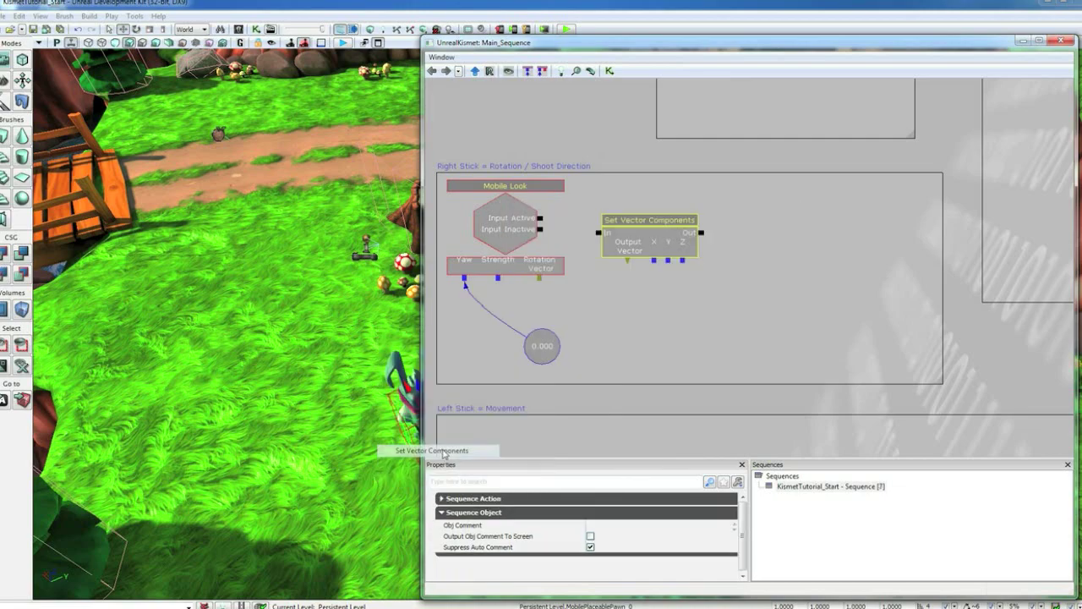
left_click_drag(668, 262, 542, 345)
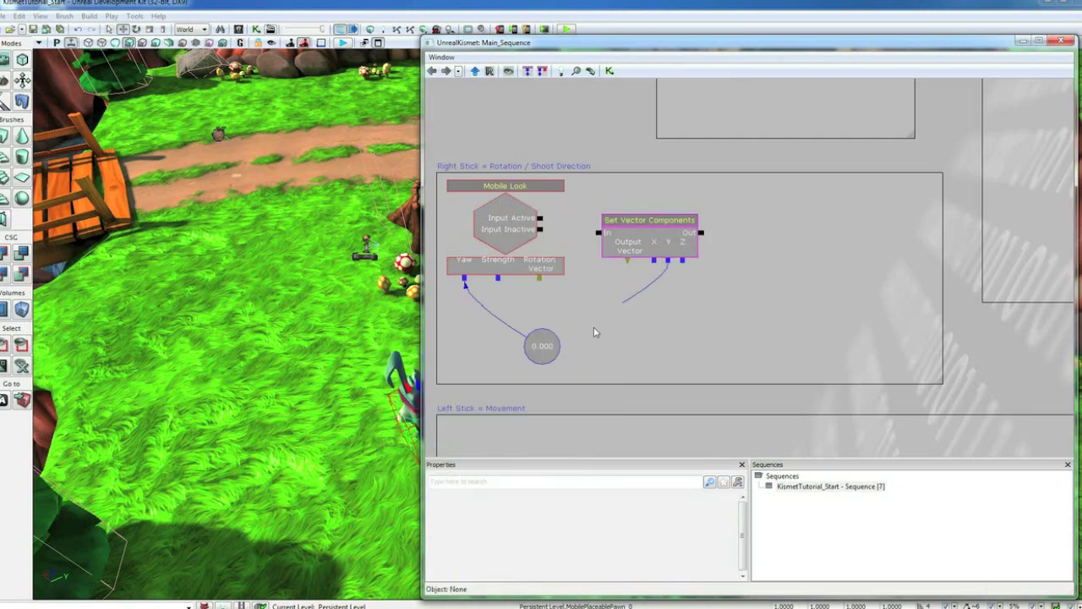
left_click(650, 249)
left_click_drag(649, 249, 664, 230)
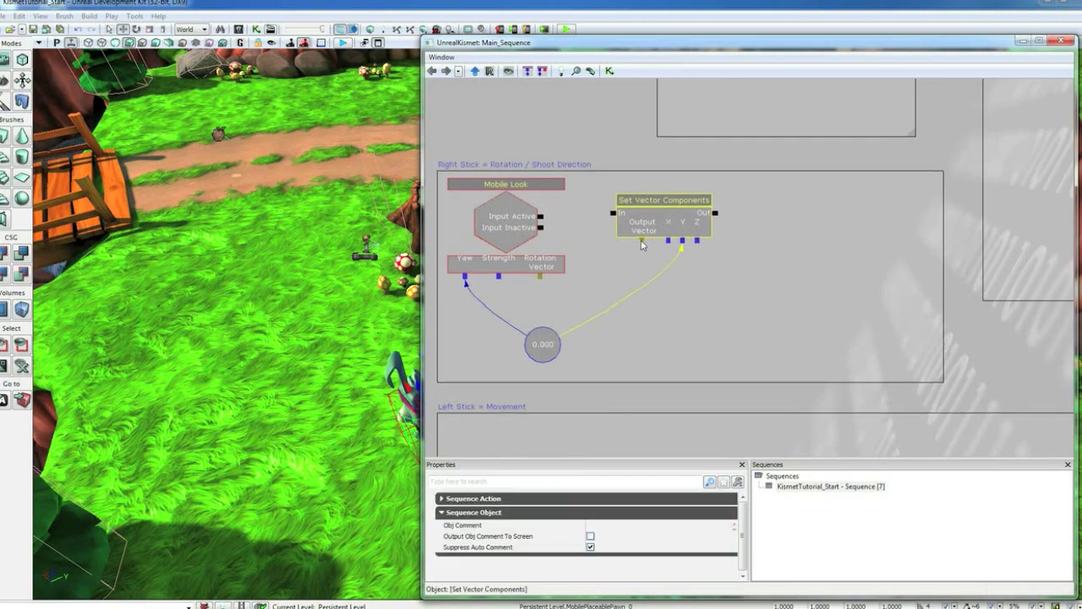
Step: Give Output Vector a new vector variable and trigger the node from Input Active
right_click(642, 242)
left_click(695, 233)
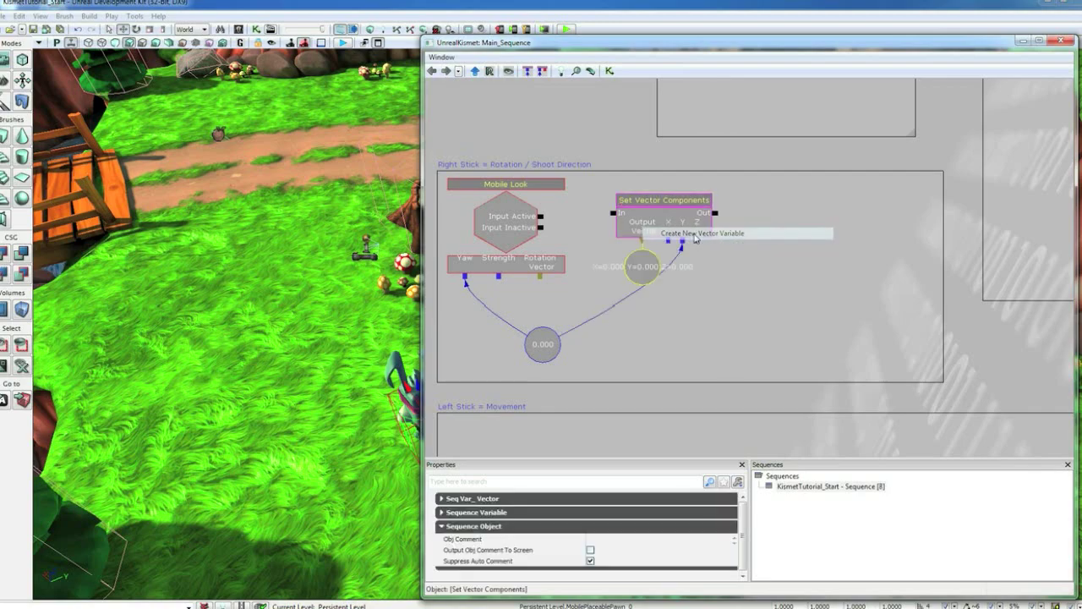
left_click_drag(643, 267, 681, 312)
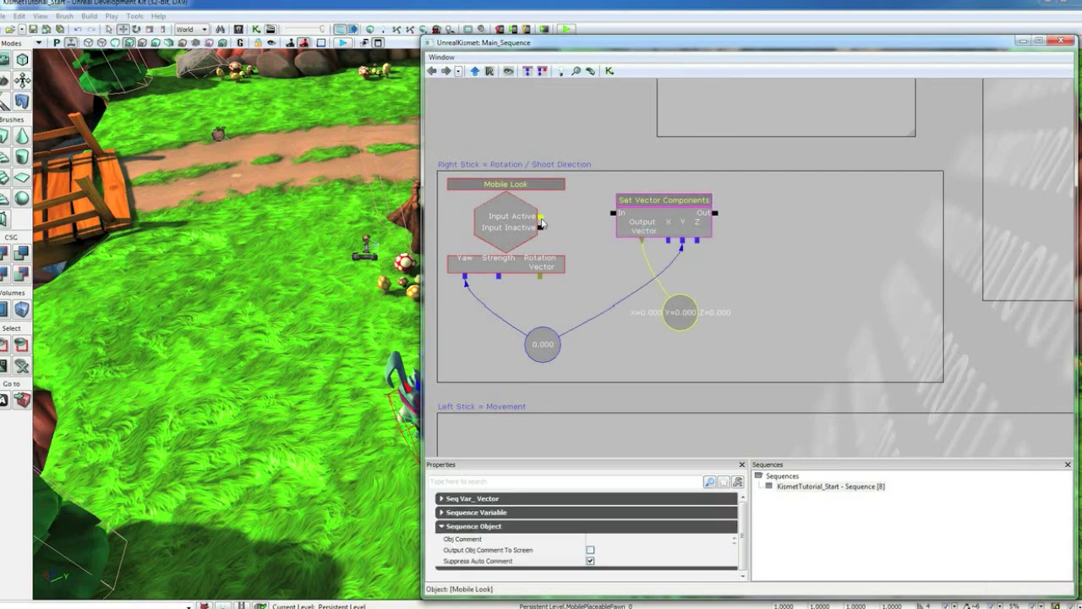
left_click_drag(541, 217, 614, 214)
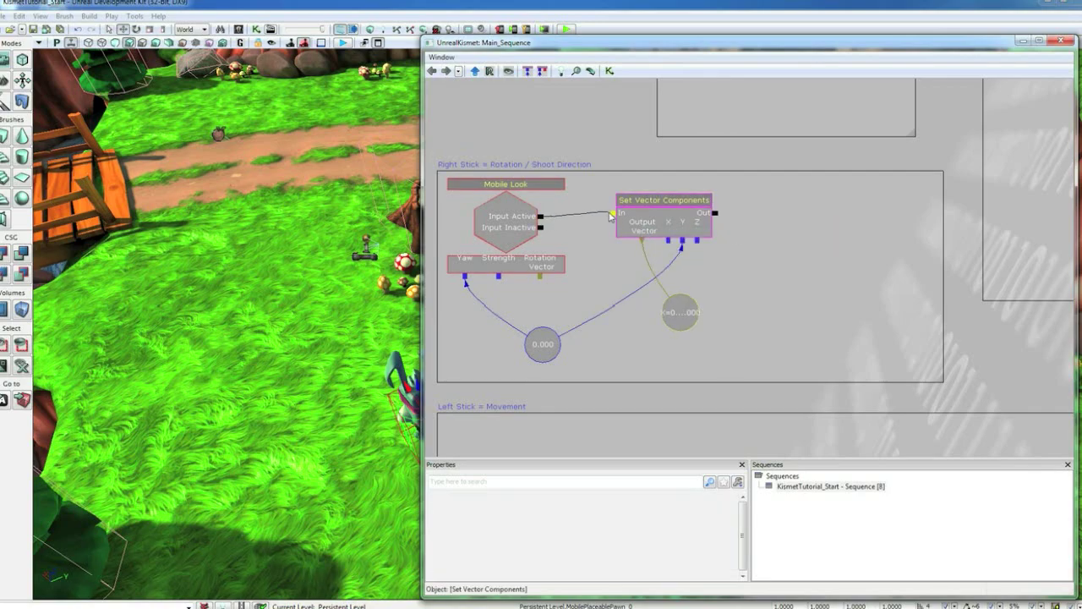
left_click_drag(623, 271, 746, 272)
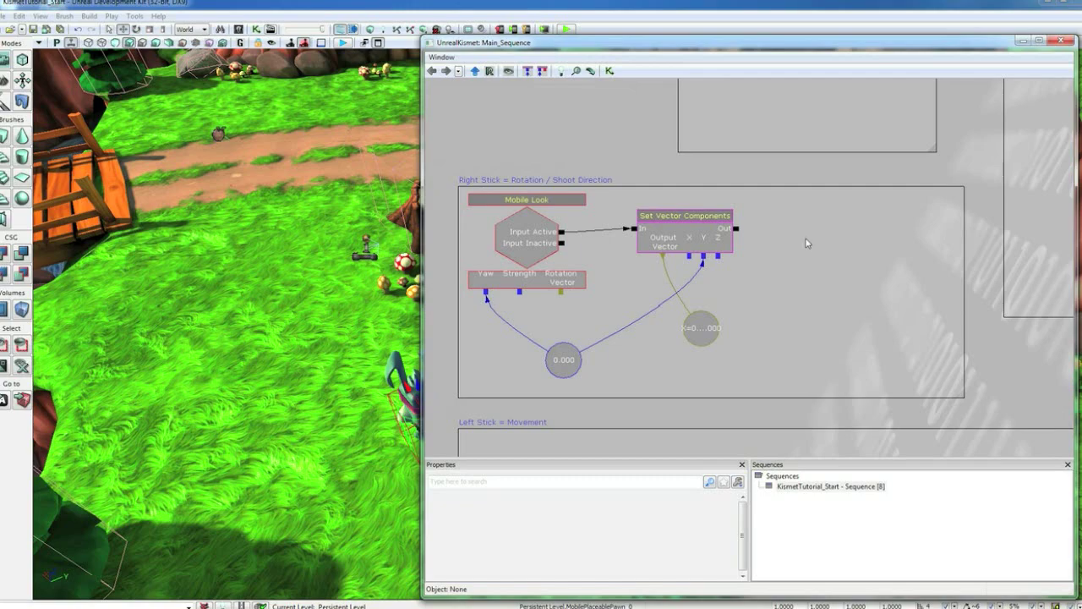
right_click(808, 221)
mouse_move(844, 227)
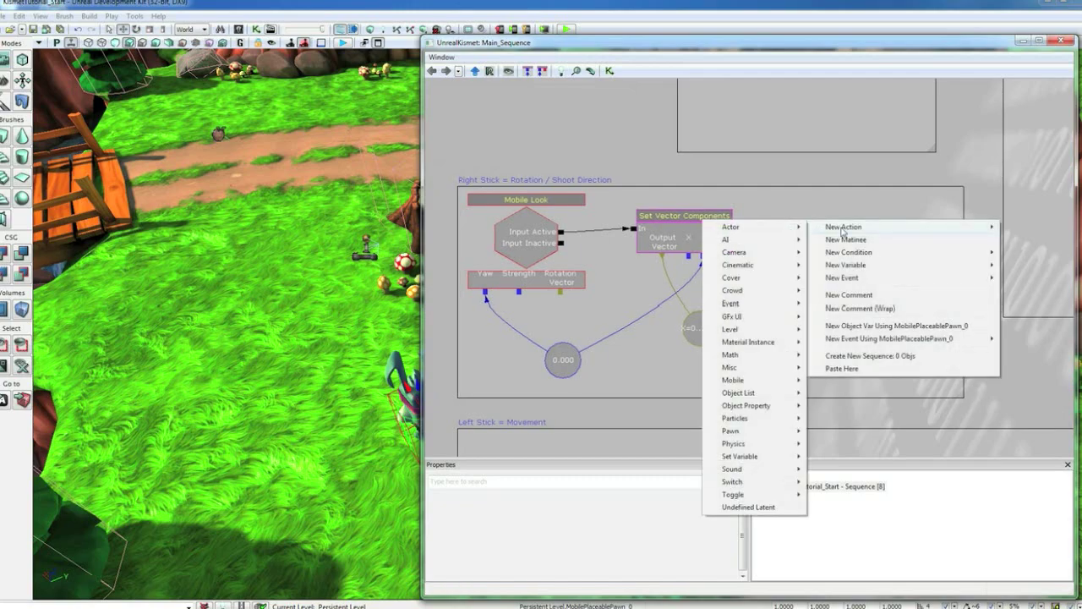
mouse_move(752, 226)
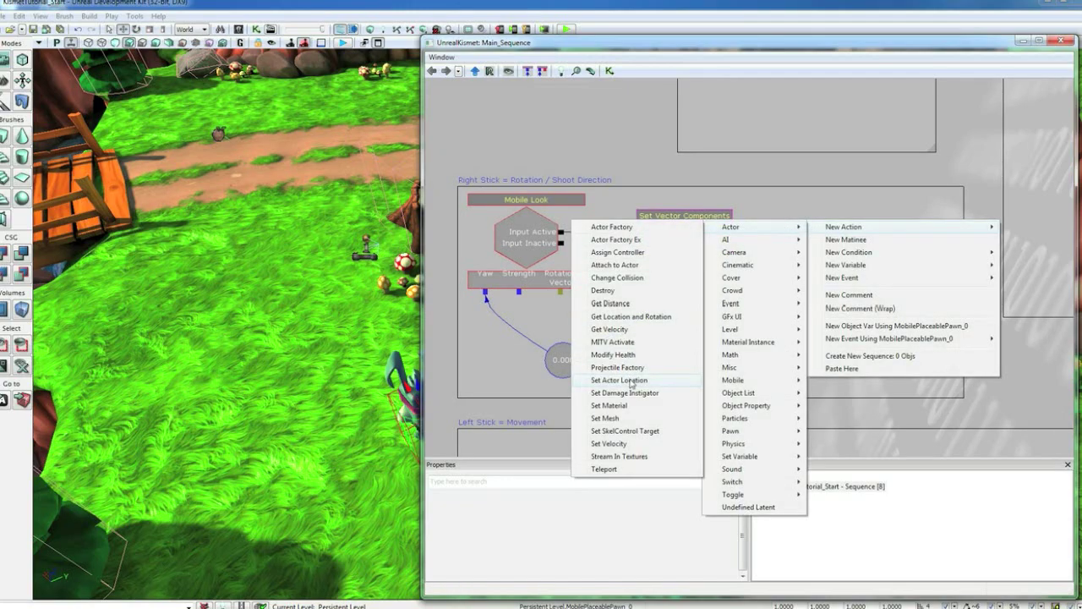
Step: Add Set Actor Location after Set Vector Components, feeding the vector into Rotation
left_click(633, 382)
left_click_drag(846, 254, 846, 221)
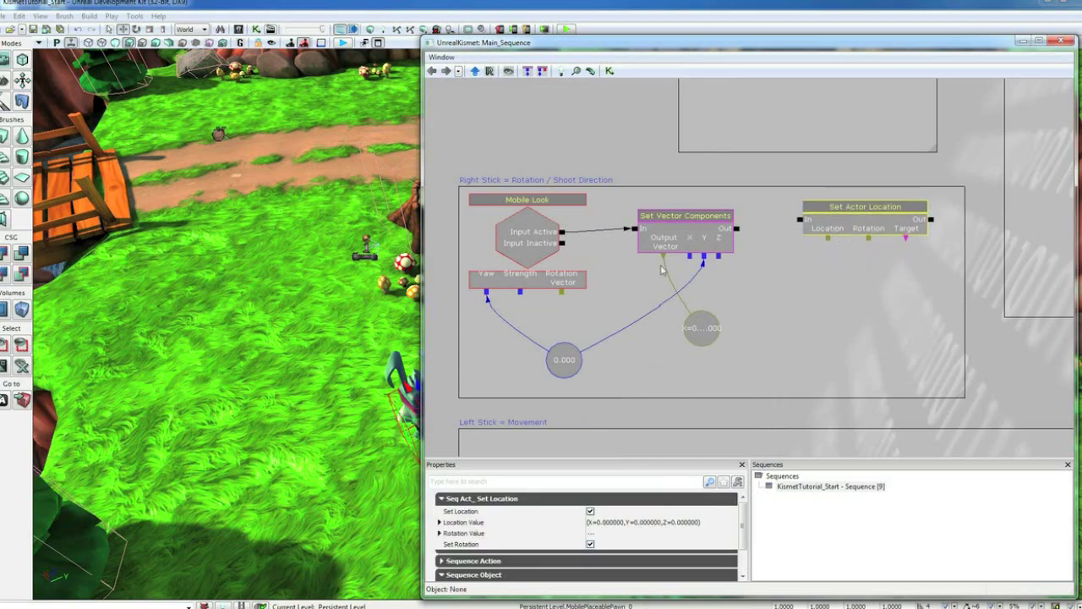
left_click_drag(868, 237, 702, 329)
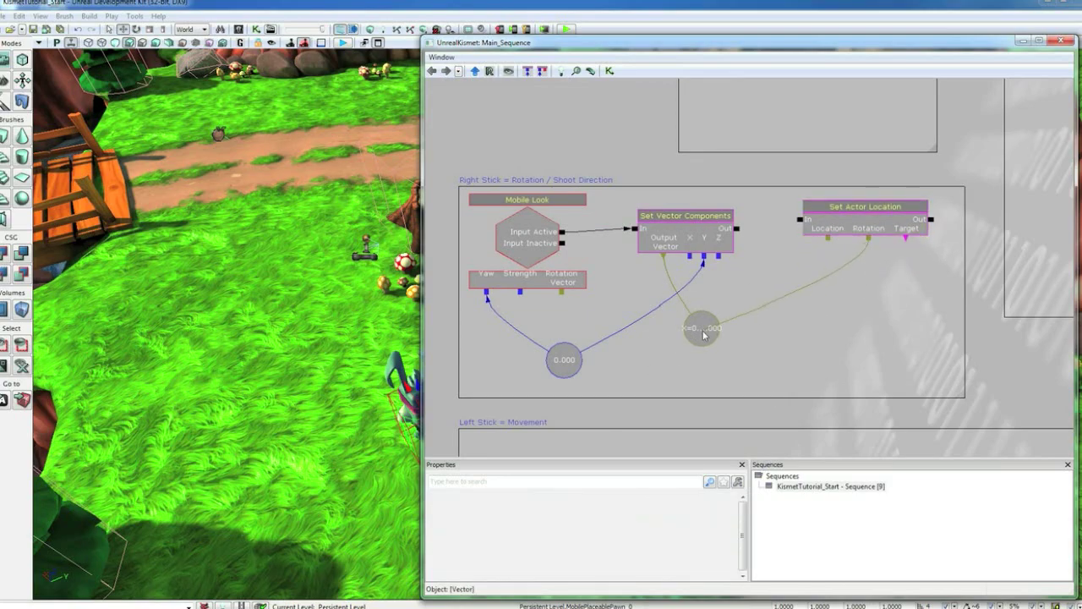
left_click_drag(738, 228, 800, 220)
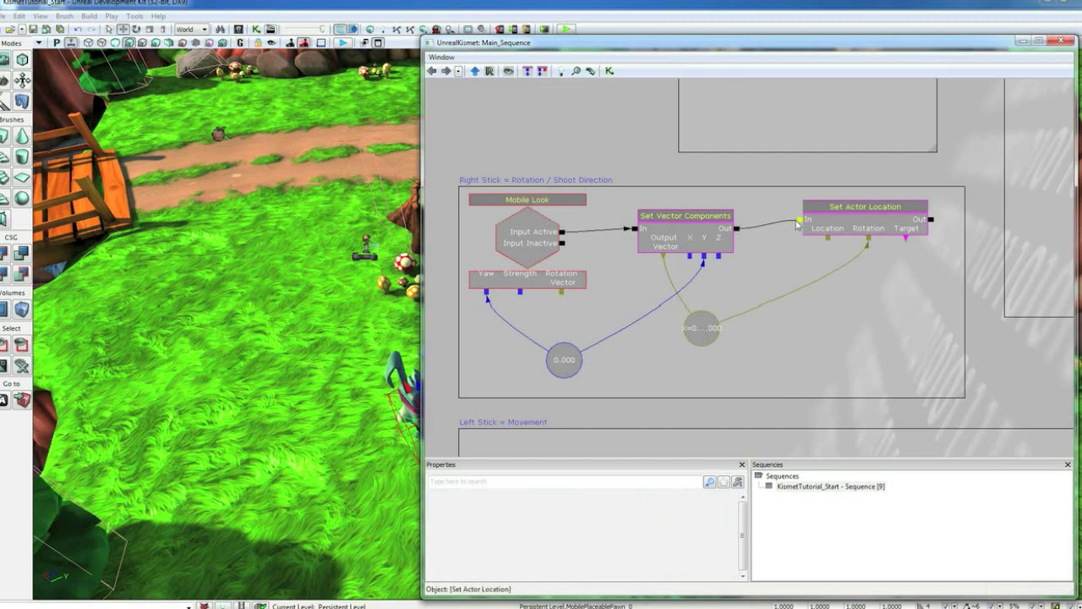
Step: Turn off Set Location on the Set Actor Location action
left_click(833, 230)
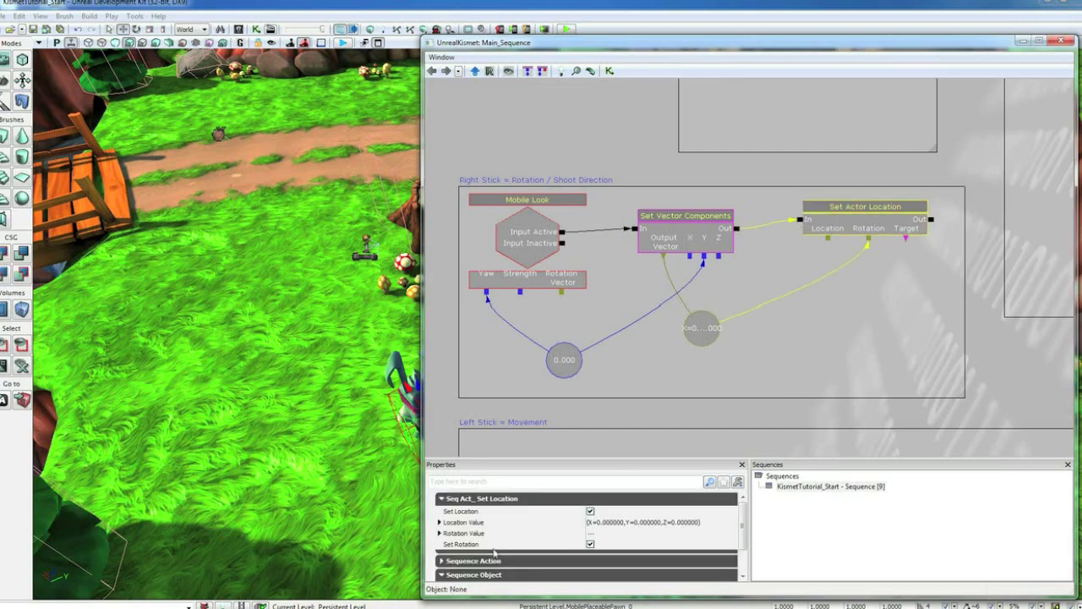
left_click(590, 511)
mouse_move(817, 317)
left_mouse_down()
mouse_move(742, 304)
mouse_move(757, 266)
left_mouse_up()
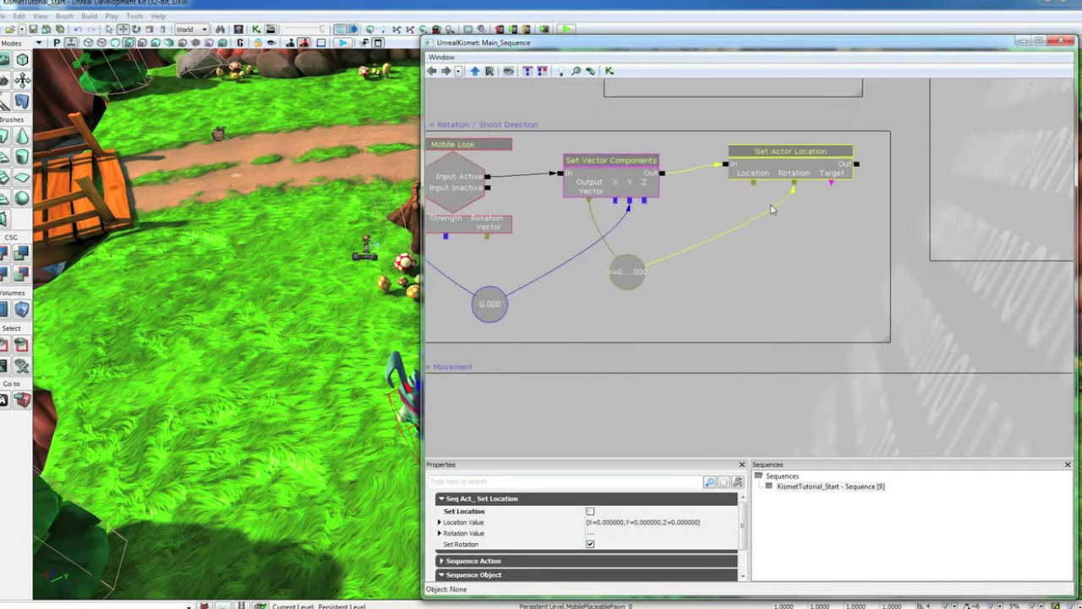
left_click_drag(771, 210, 795, 232)
left_click_drag(621, 51, 672, 49)
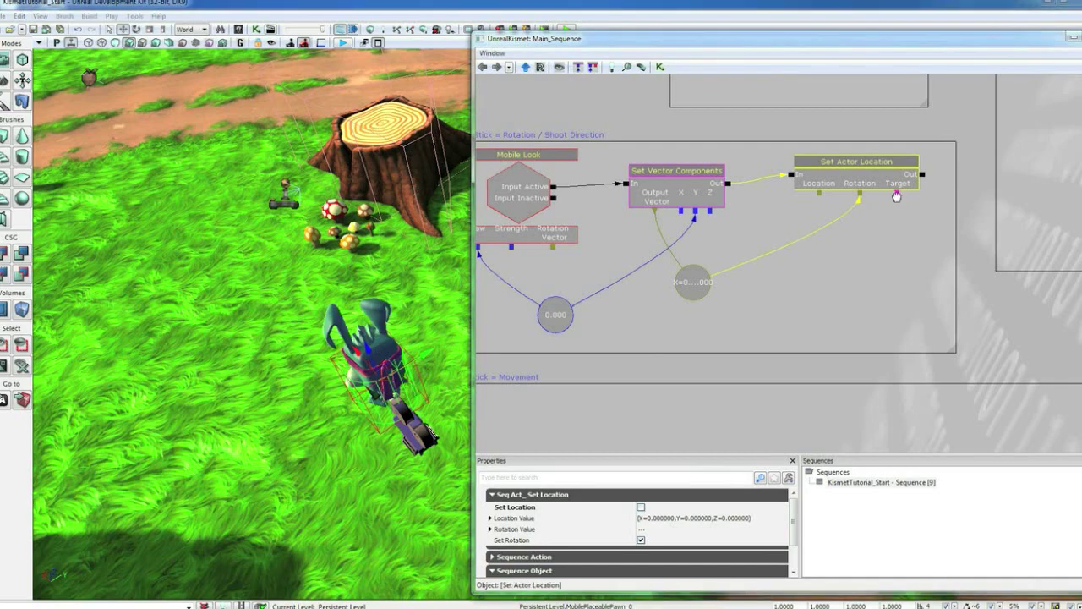
Step: Connect a new MobilePlaceablePawn_0 object variable to Set Actor Location's Target input
right_click(898, 195)
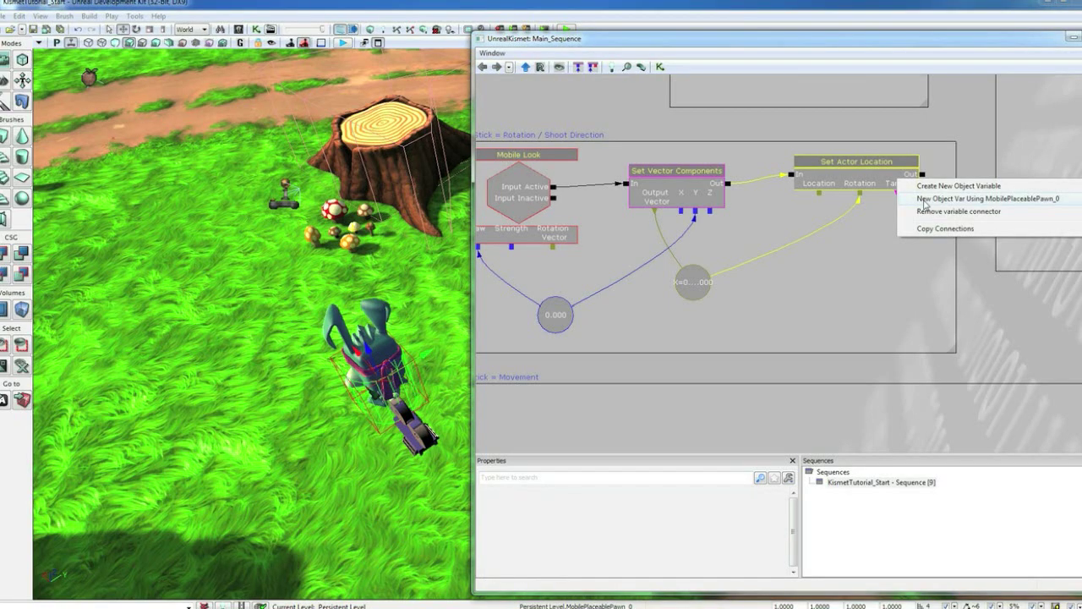
left_click(925, 200)
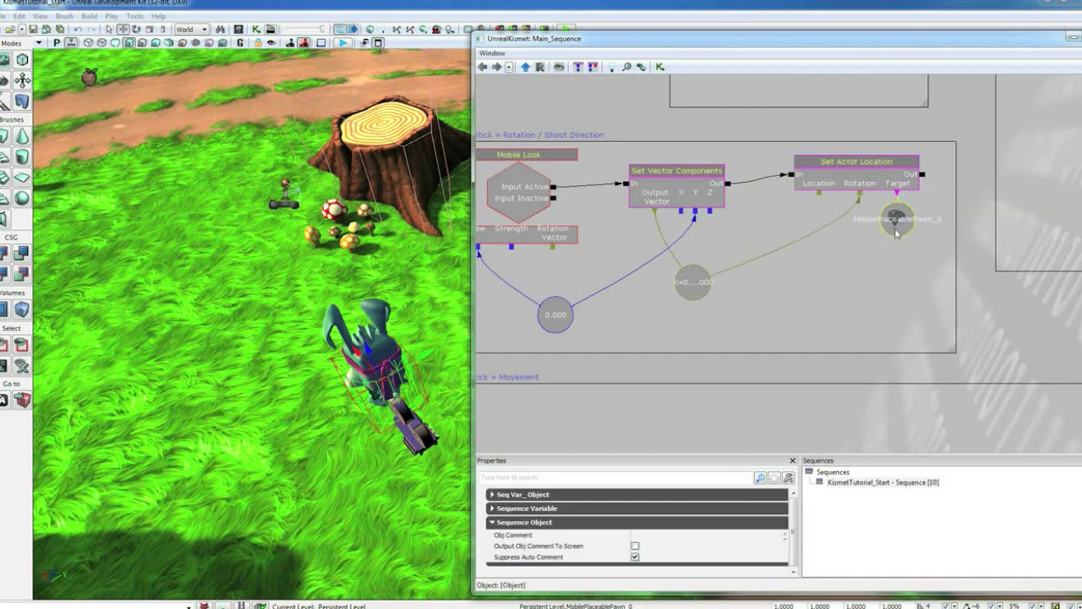
left_click_drag(894, 226, 994, 339)
scroll(781, 257, "down", 2)
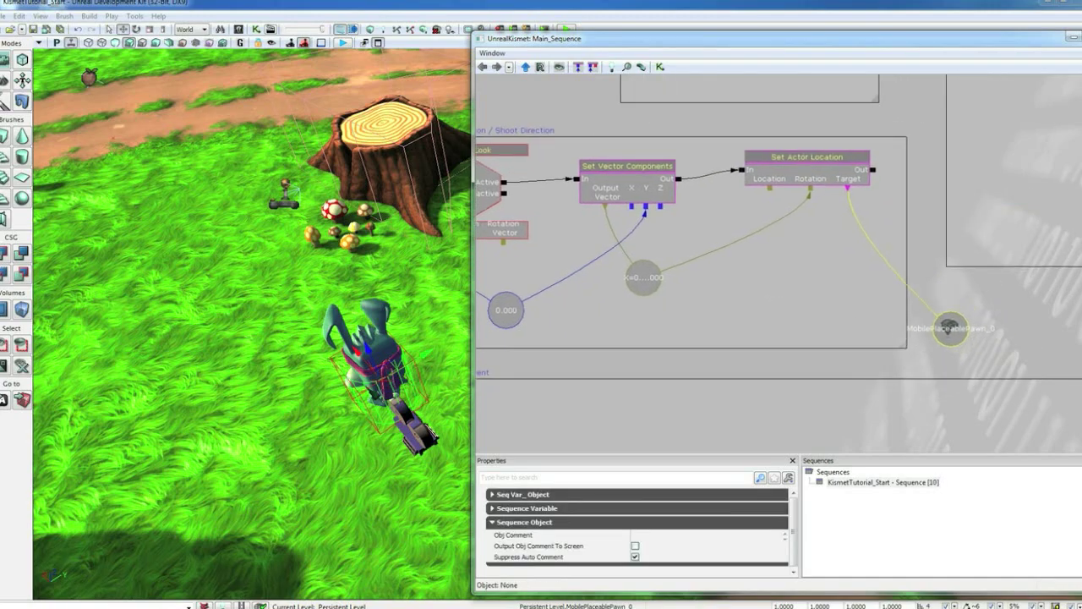
scroll(780, 256, "down", 2)
mouse_move(781, 256)
left_mouse_down()
mouse_move(915, 300)
mouse_move(835, 236)
left_mouse_up()
scroll(915, 299, "up", 1)
left_click_drag(772, 284, 838, 262)
scroll(837, 262, "down", 1)
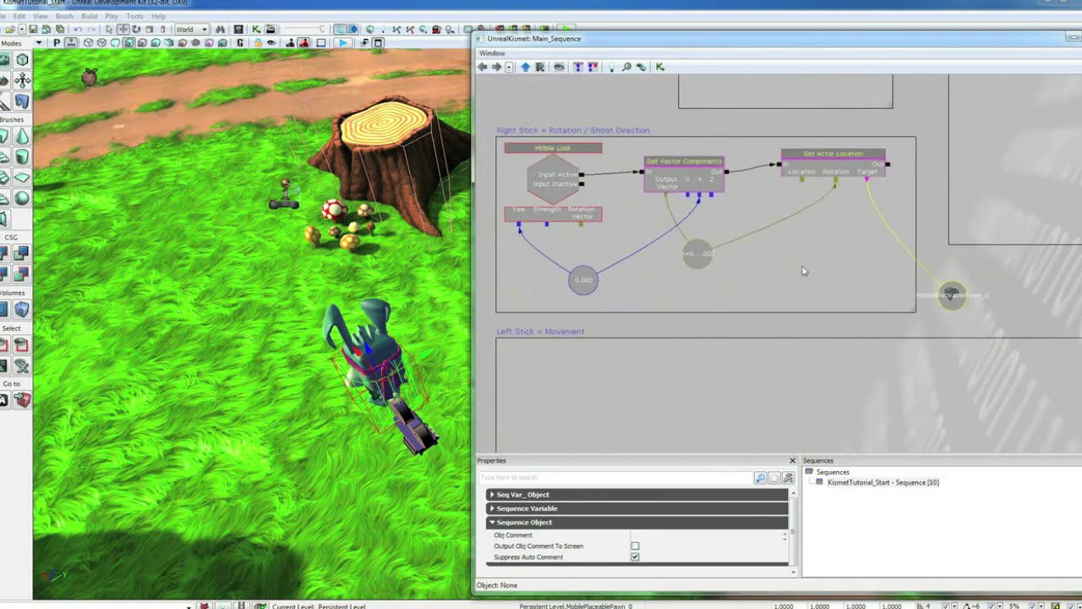
left_click(940, 305)
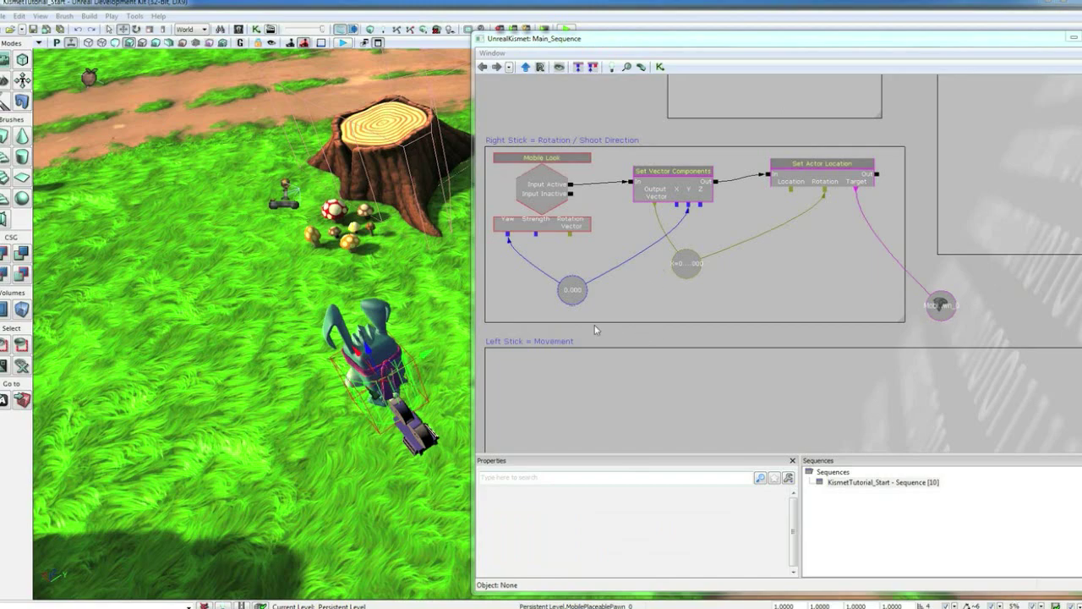
Step: Paste a copy of Mobile Look into the Left Stick area and break all its links
left_click(546, 194)
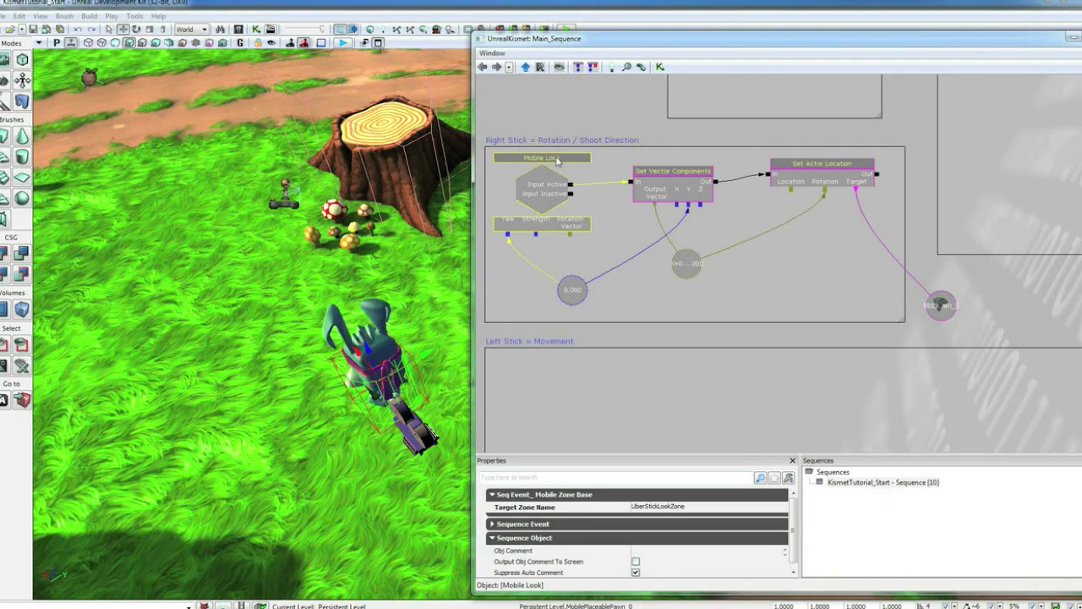
key("ctrl+c")
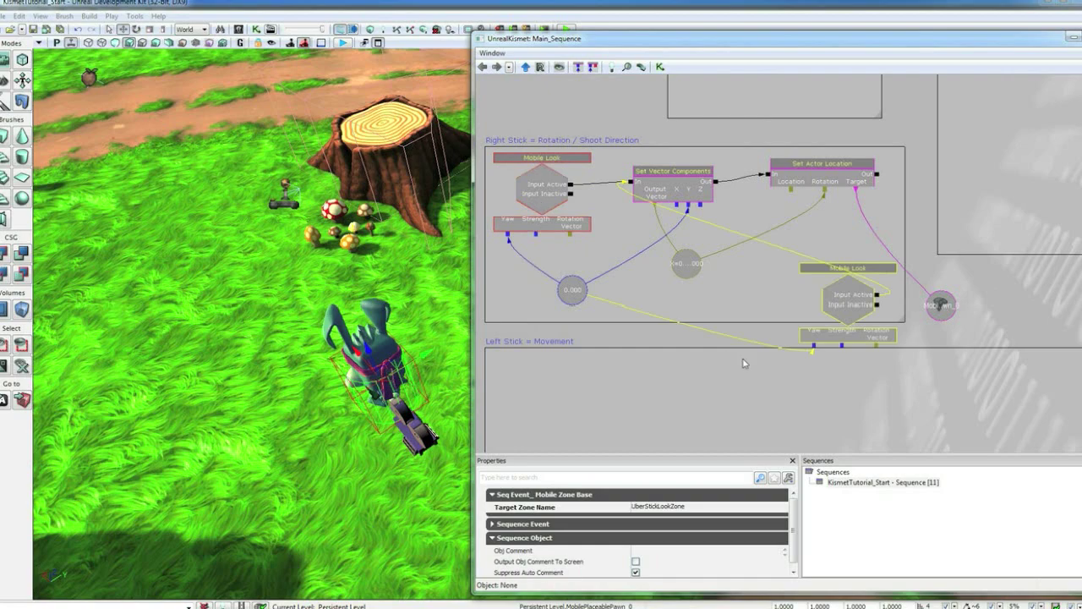
key("ctrl+v")
mouse_move(570, 404)
left_mouse_down()
mouse_move(569, 376)
mouse_move(636, 287)
mouse_move(635, 233)
left_mouse_up()
right_click(697, 287)
left_click(736, 313)
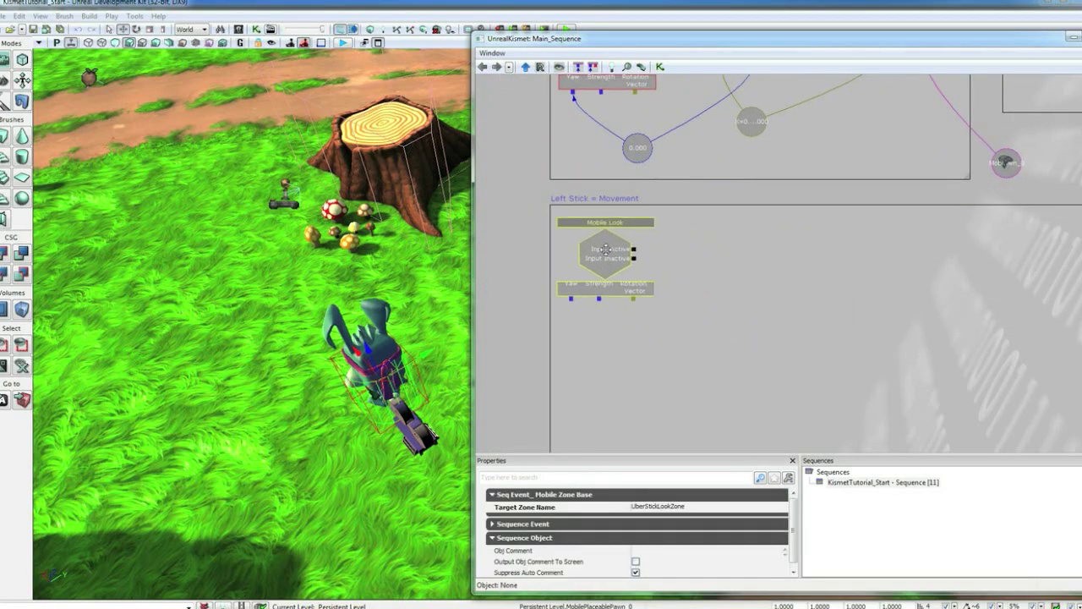
Step: Change the copy's Target Zone Name to UberStickMoveZone
left_click(659, 508)
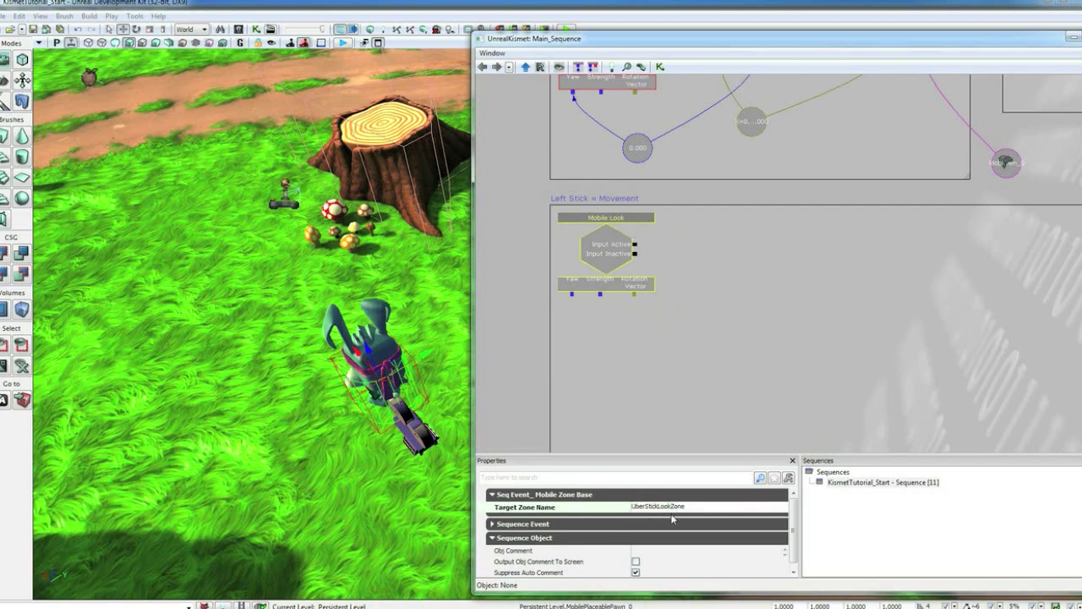
type("Mov")
type("e")
key("Return")
Step: Create a float variable on Strength and a vector variable on Vector, placing both nearby
right_click(601, 295)
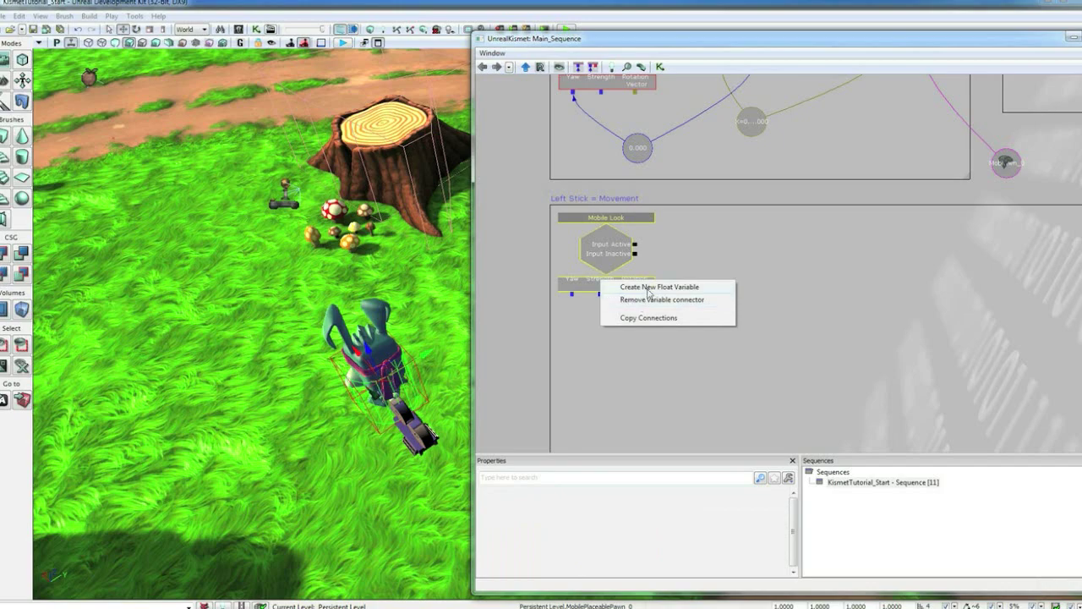
left_click(642, 287)
left_click_drag(600, 332, 640, 371)
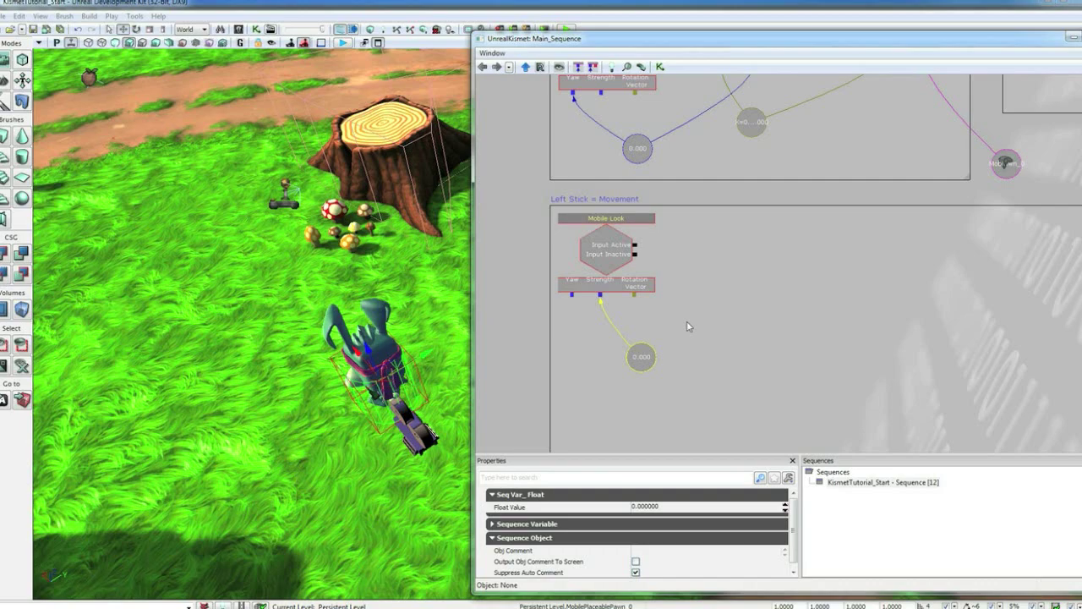
left_click_drag(742, 259, 691, 244)
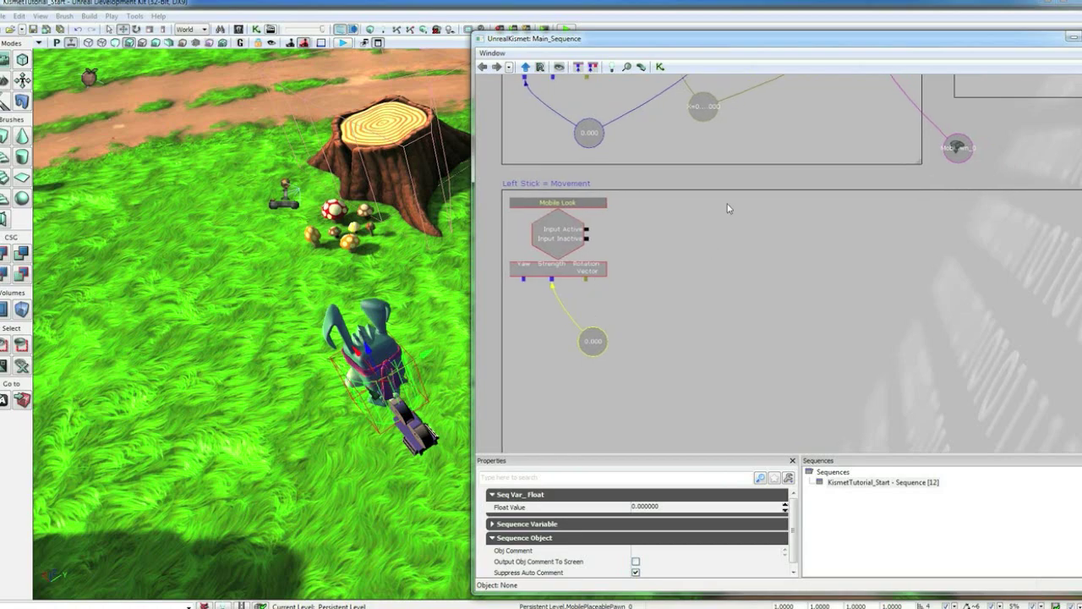
right_click(584, 283)
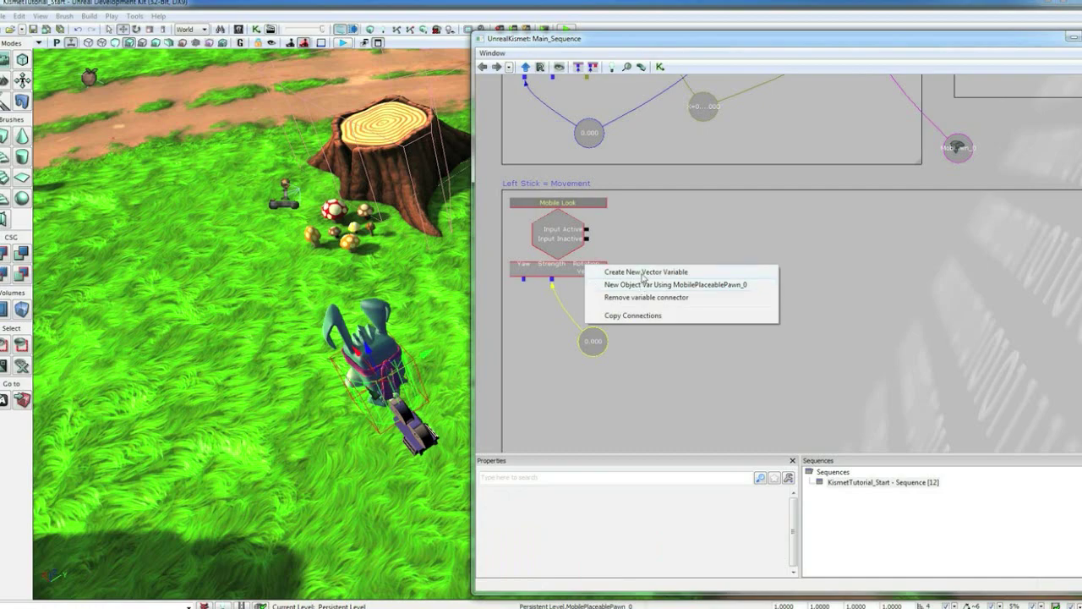
left_click(644, 272)
left_click_drag(624, 302, 652, 302, "ctrl")
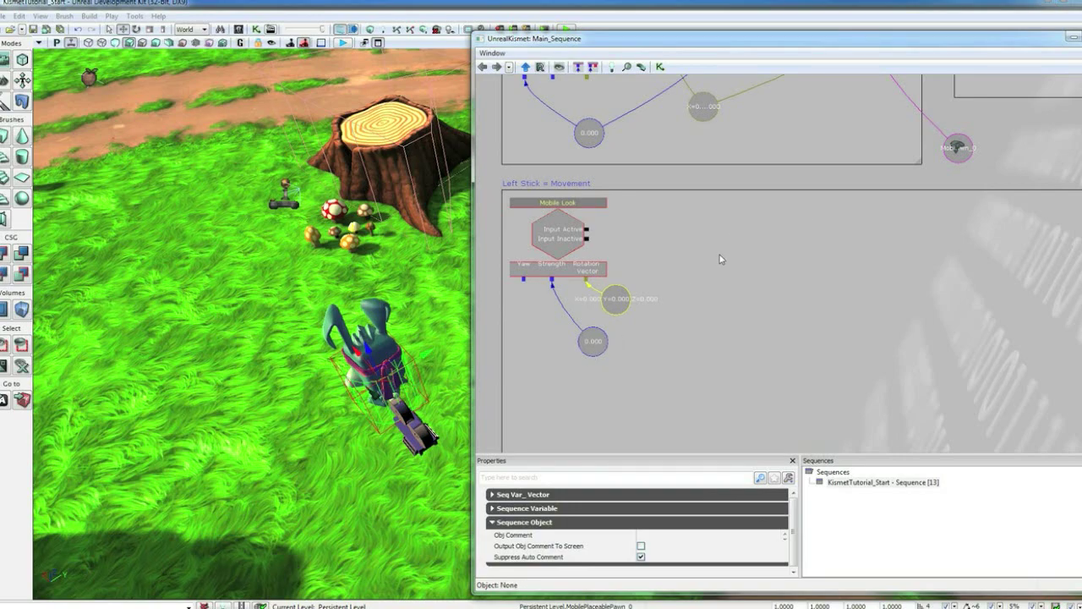
right_click(706, 216)
mouse_move(741, 217)
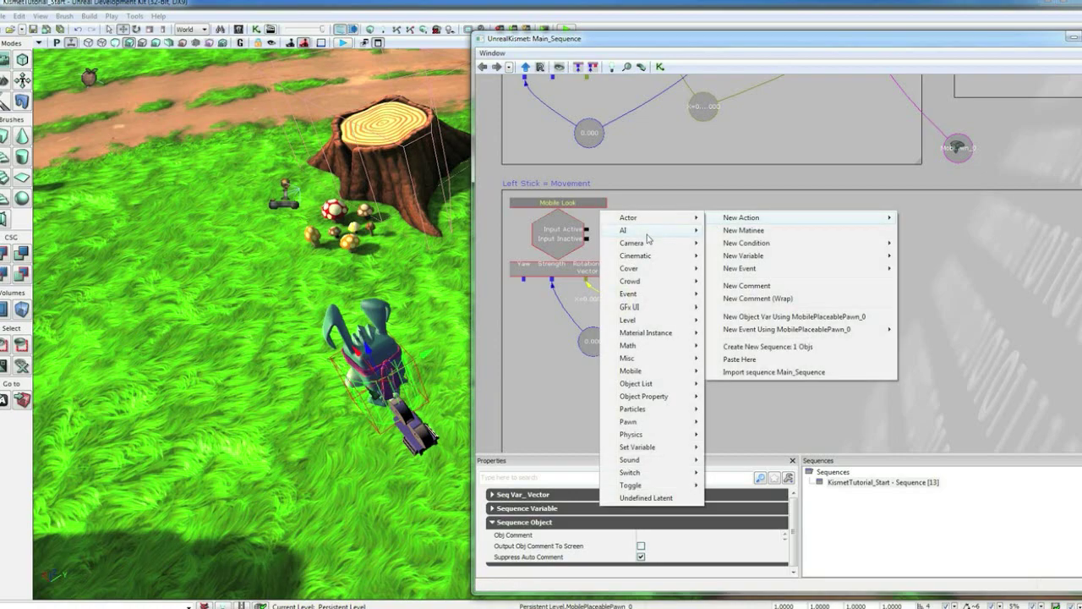
mouse_move(642, 345)
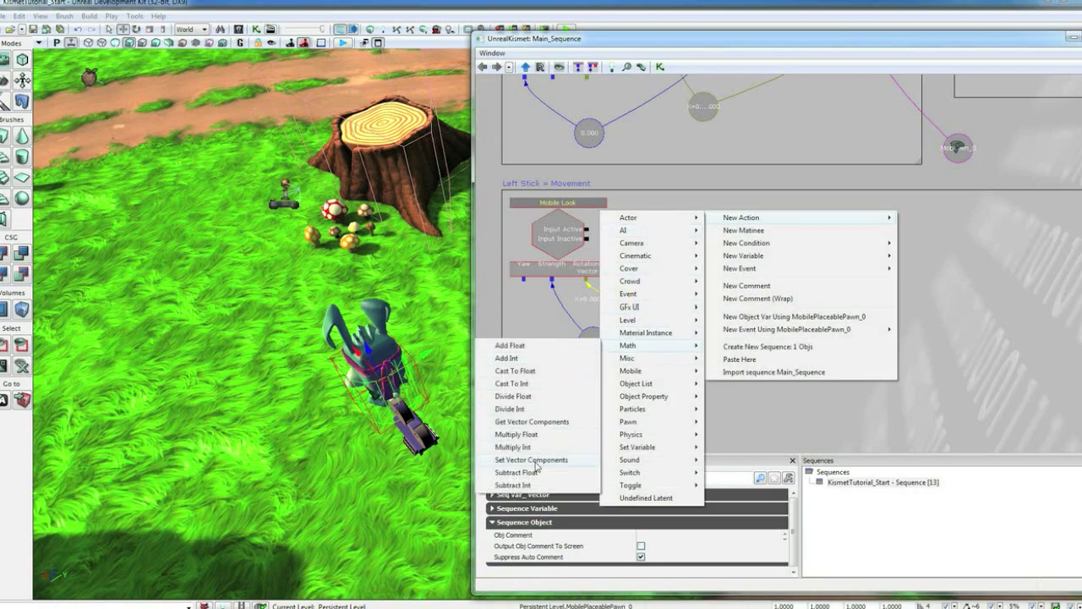
Step: Add a Multiply Float node with Strength as A and a new float variable as B
left_click(522, 439)
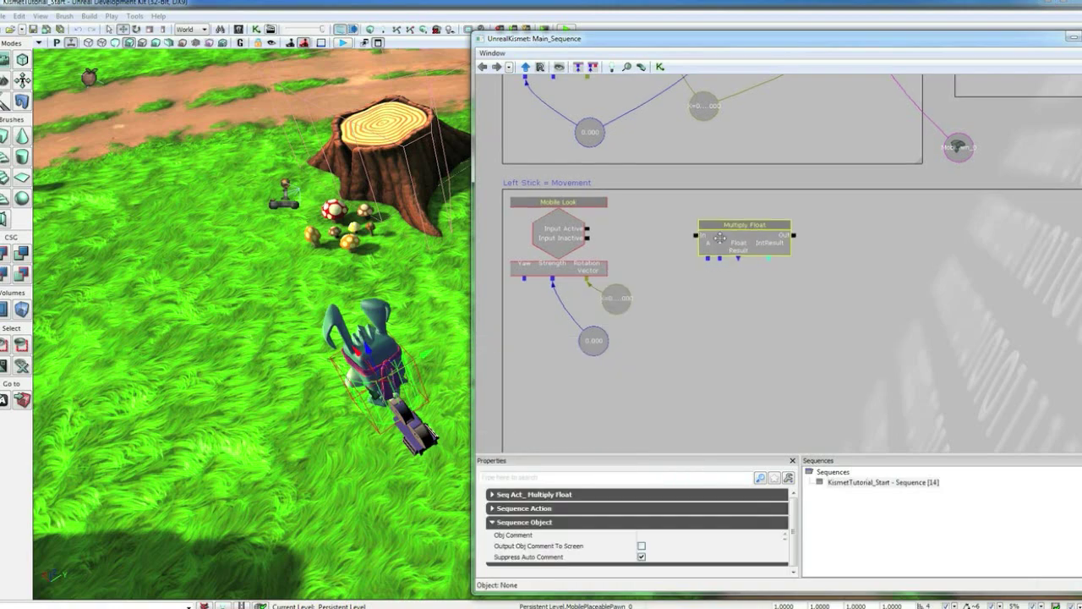
left_click_drag(706, 266, 695, 259)
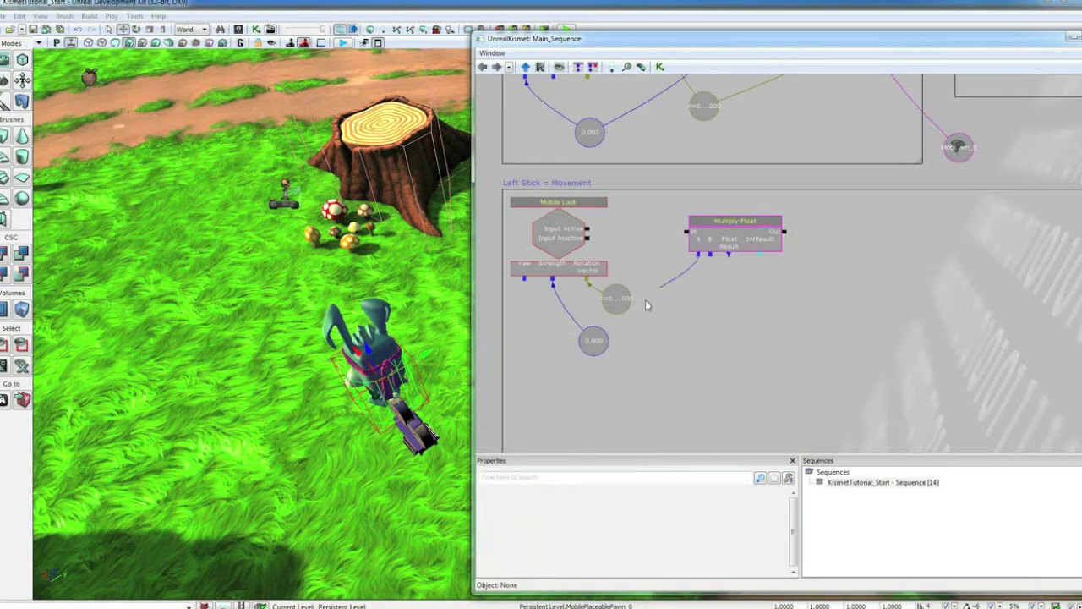
left_click_drag(698, 256, 595, 340)
right_click(712, 259)
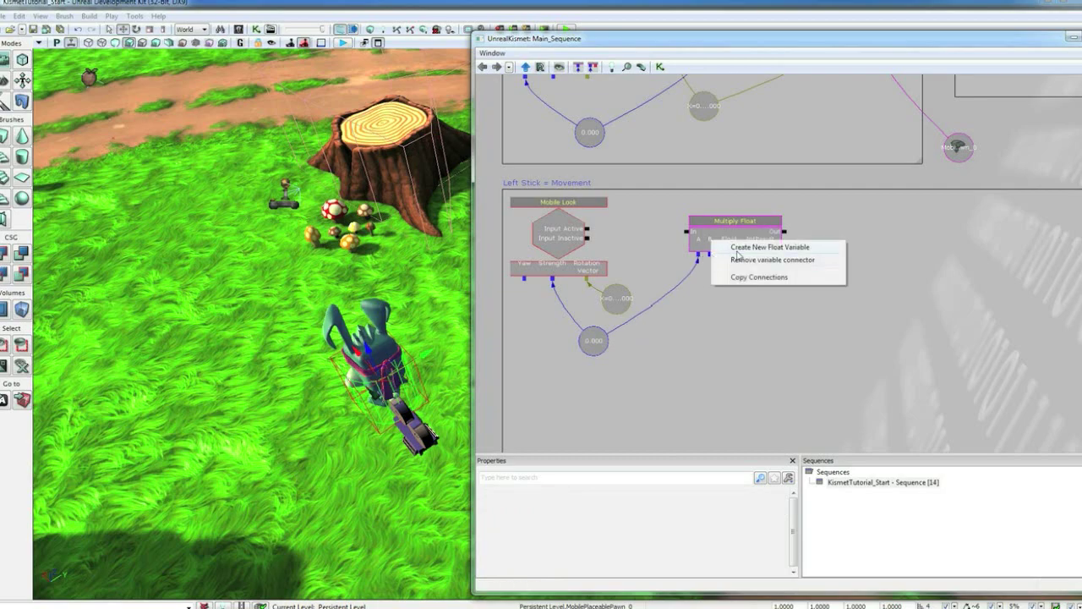
left_click(739, 249)
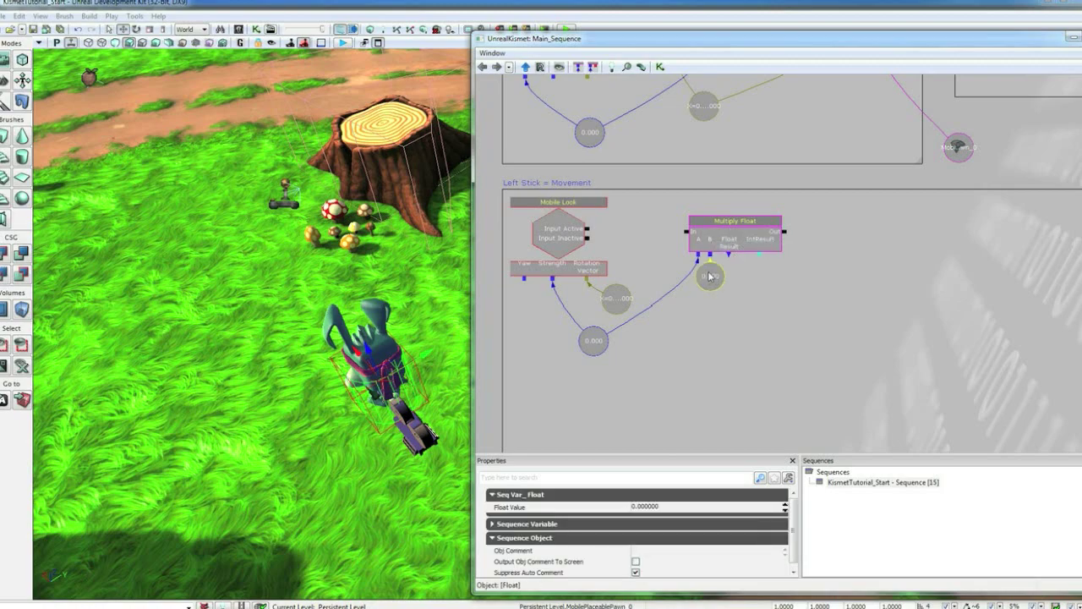
Step: Give Multiply Float a Result float variable and trigger it from Input Active
right_click(730, 258)
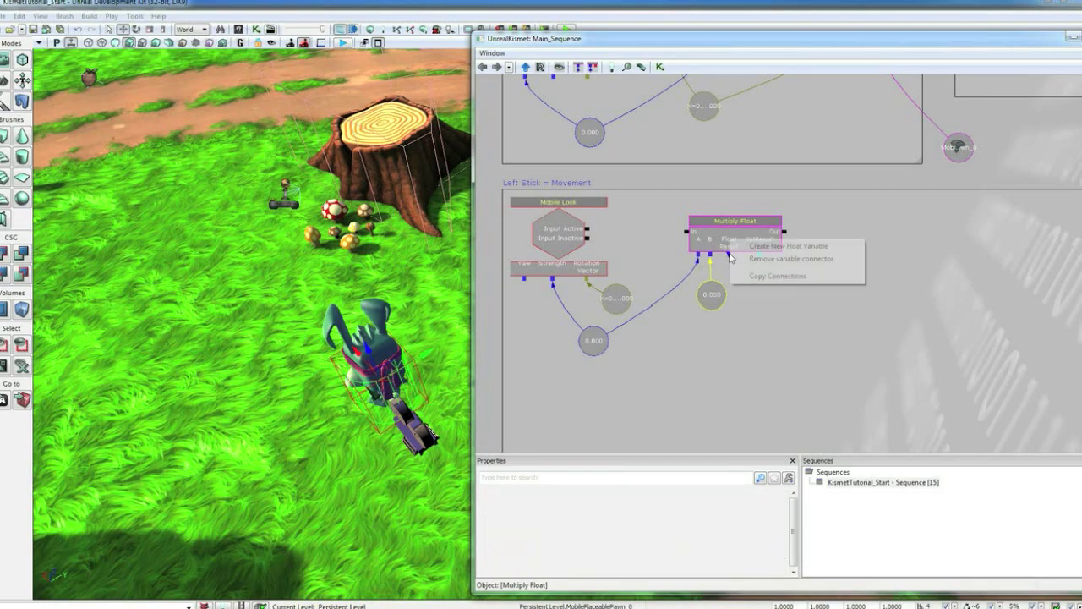
left_click(762, 246)
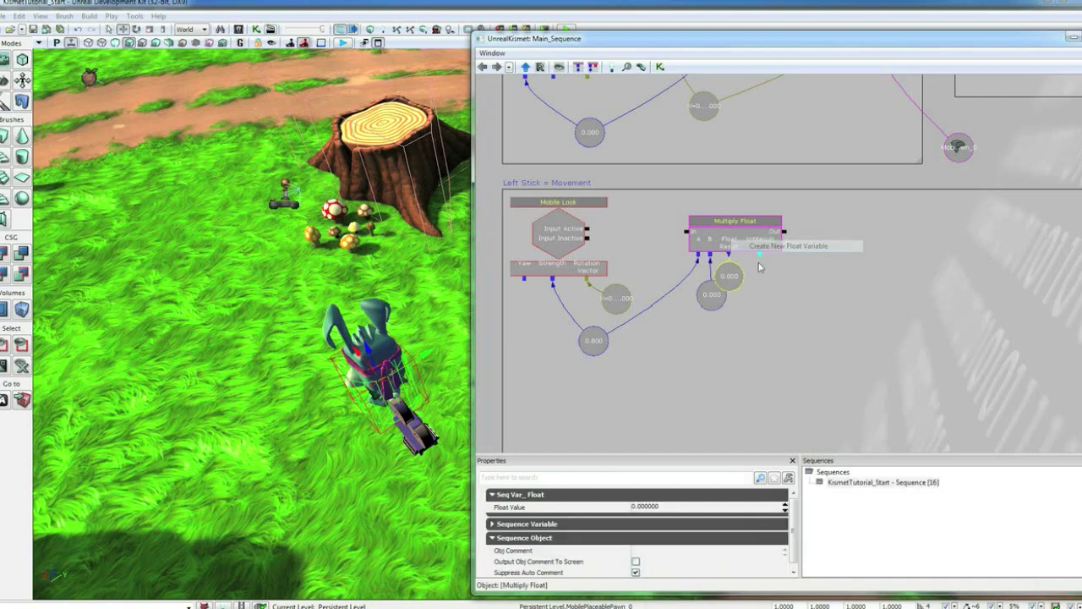
left_click_drag(729, 277, 830, 320)
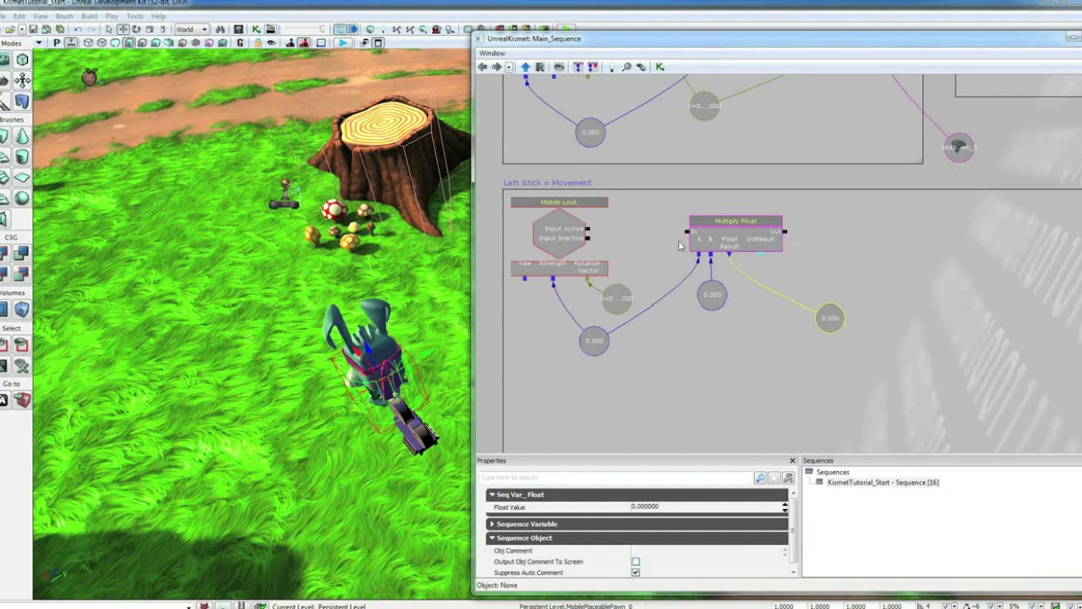
left_click_drag(588, 228, 687, 232)
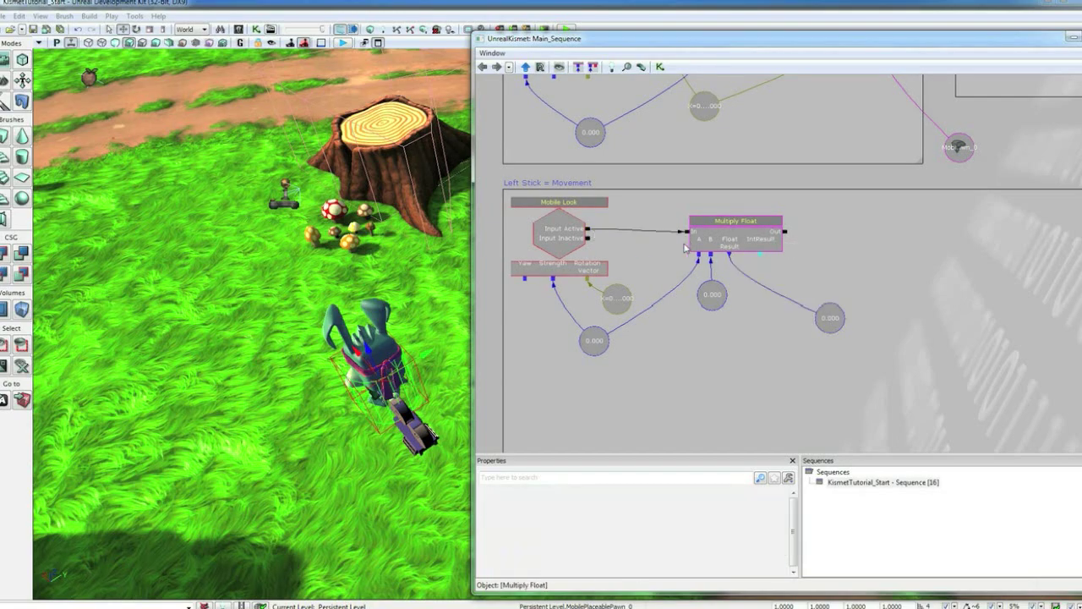
left_click(566, 389)
Step: Set the B float variable's value to 3
left_click(710, 301)
left_click(669, 509)
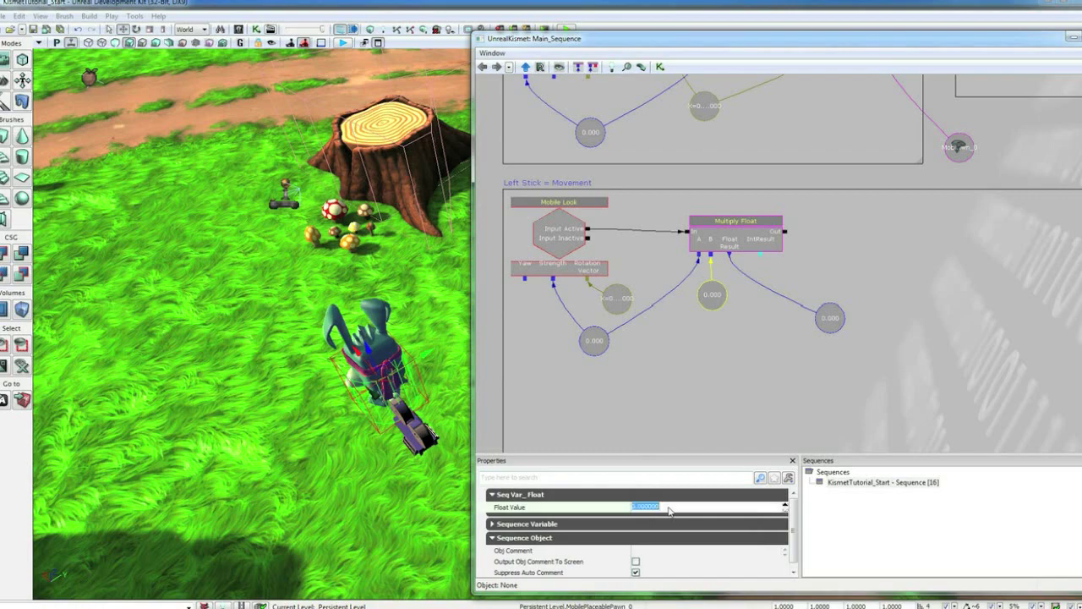
type("3")
key("Return")
left_click_drag(716, 387, 638, 375)
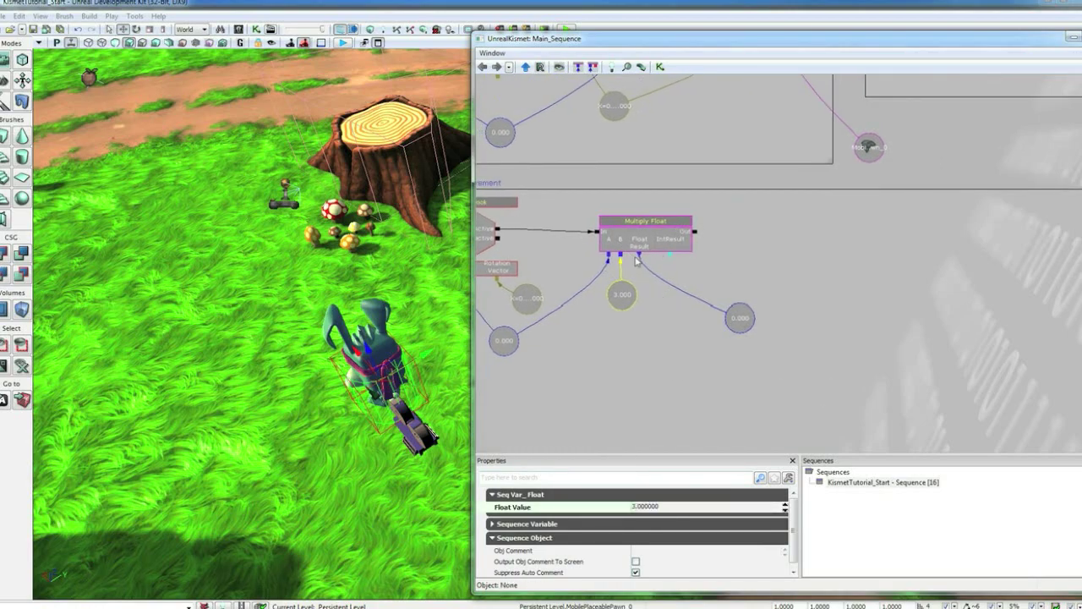
left_click(736, 319)
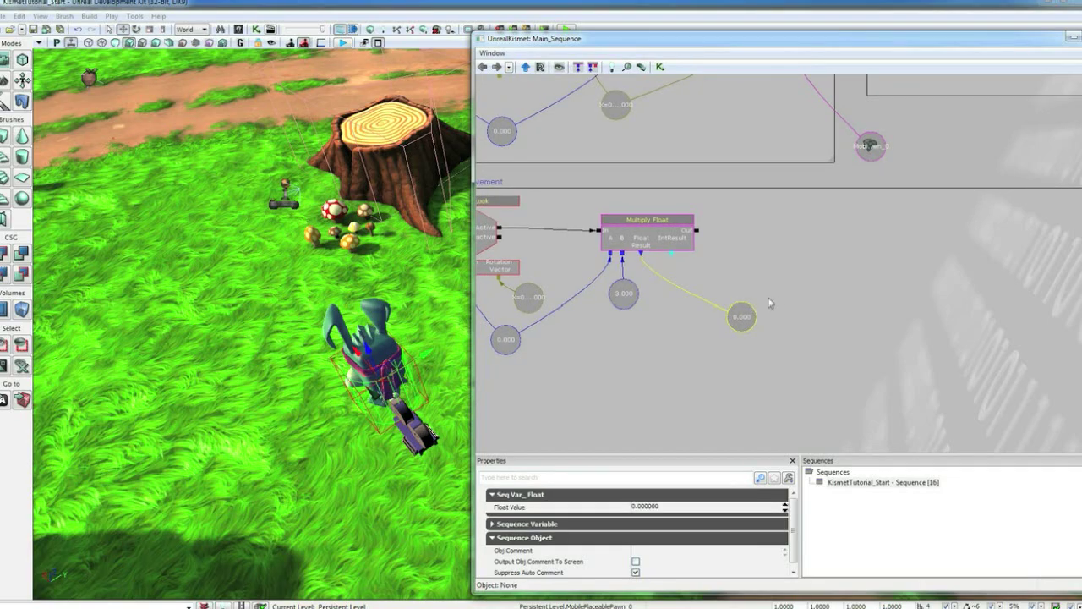
scroll(767, 303, "down", 1)
scroll(753, 300, "down", 2)
scroll(732, 298, "down", 1)
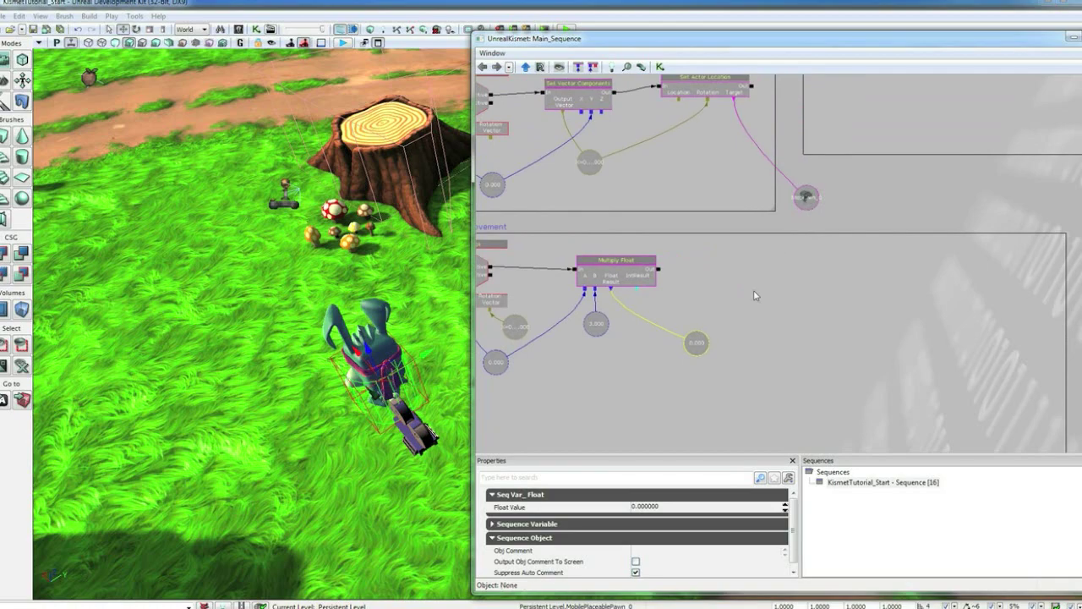
right_click(777, 287)
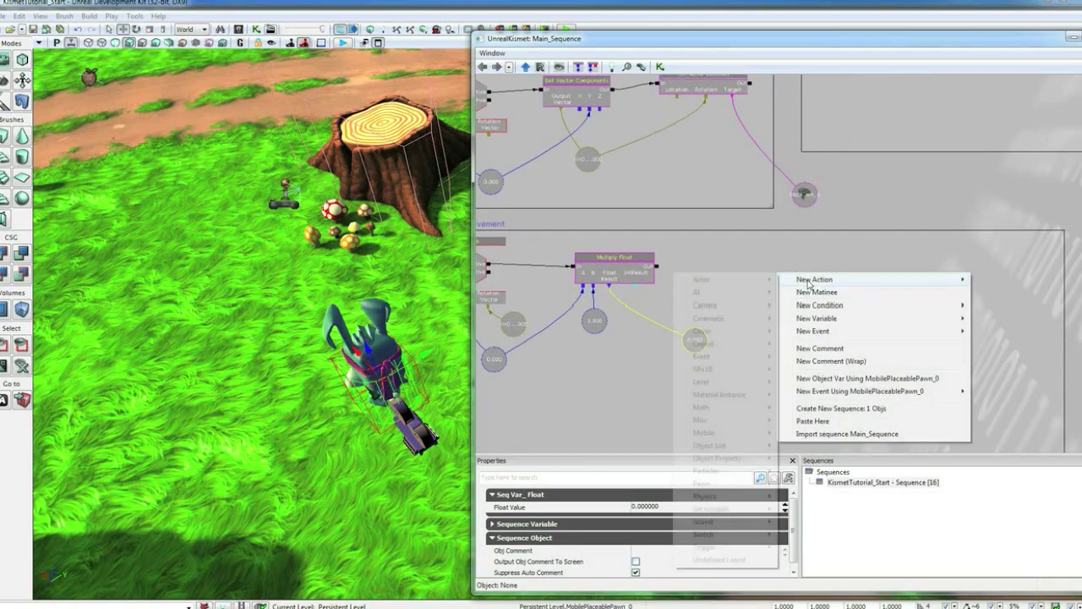
mouse_move(727, 279)
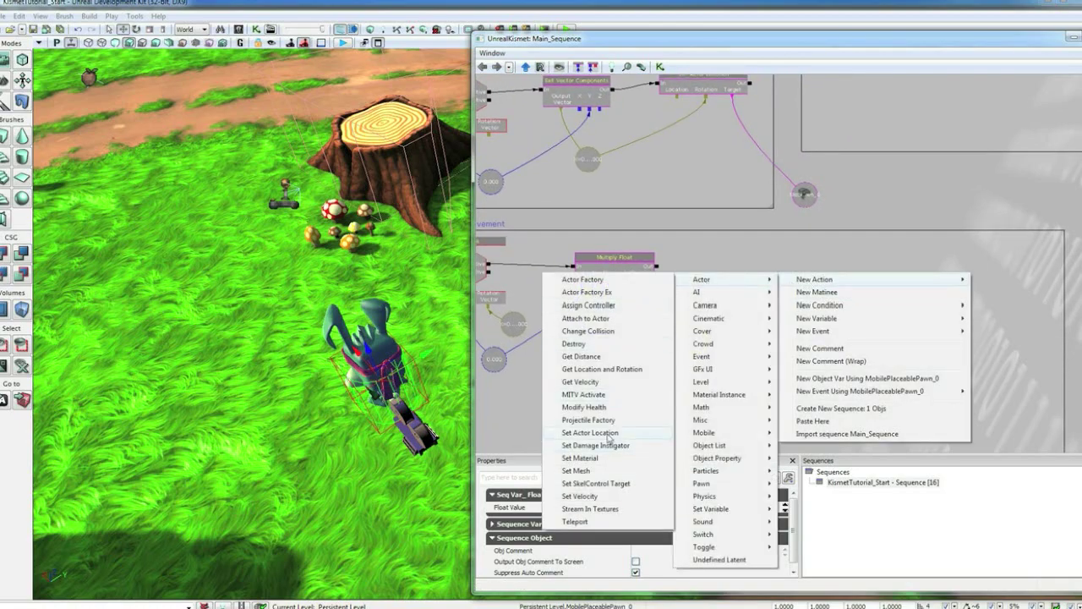
Step: Add a Set Velocity action after Multiply Float, targeting the pawn variable
left_click(606, 496)
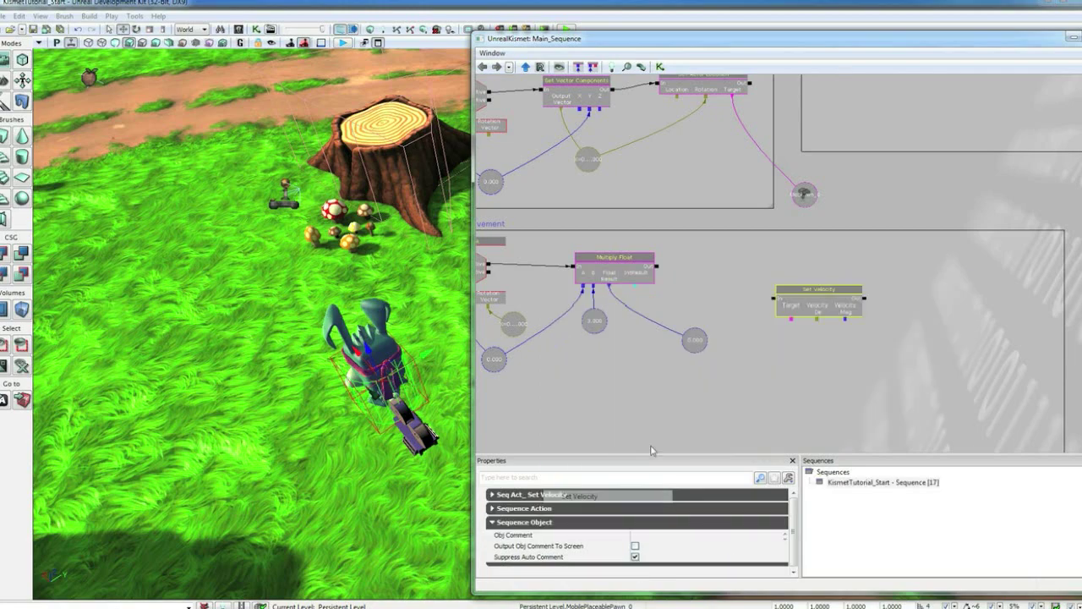
left_click_drag(657, 266, 773, 299)
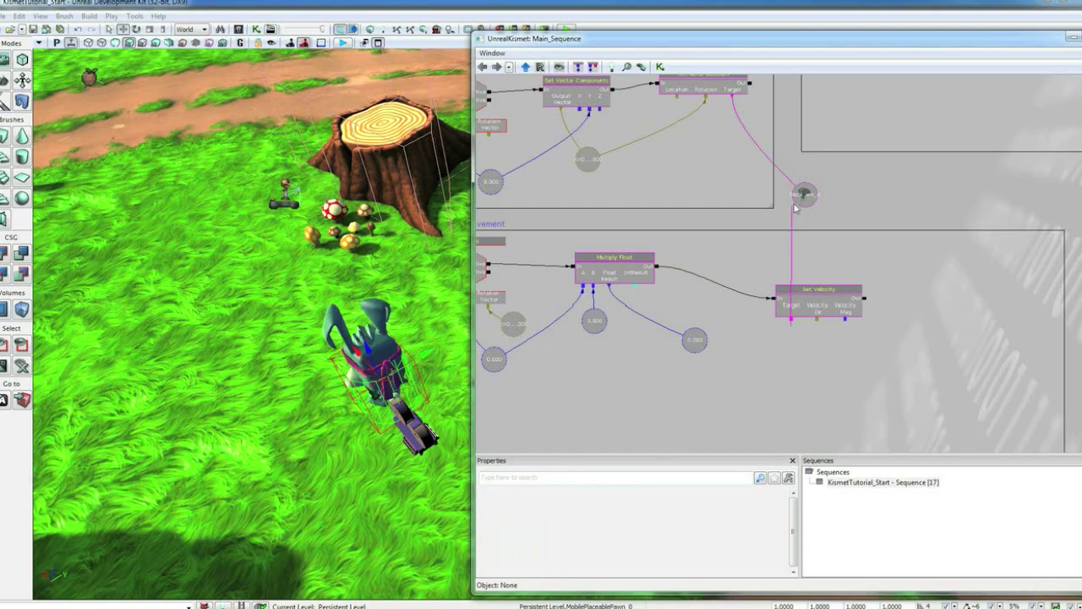
left_click_drag(792, 321, 804, 200)
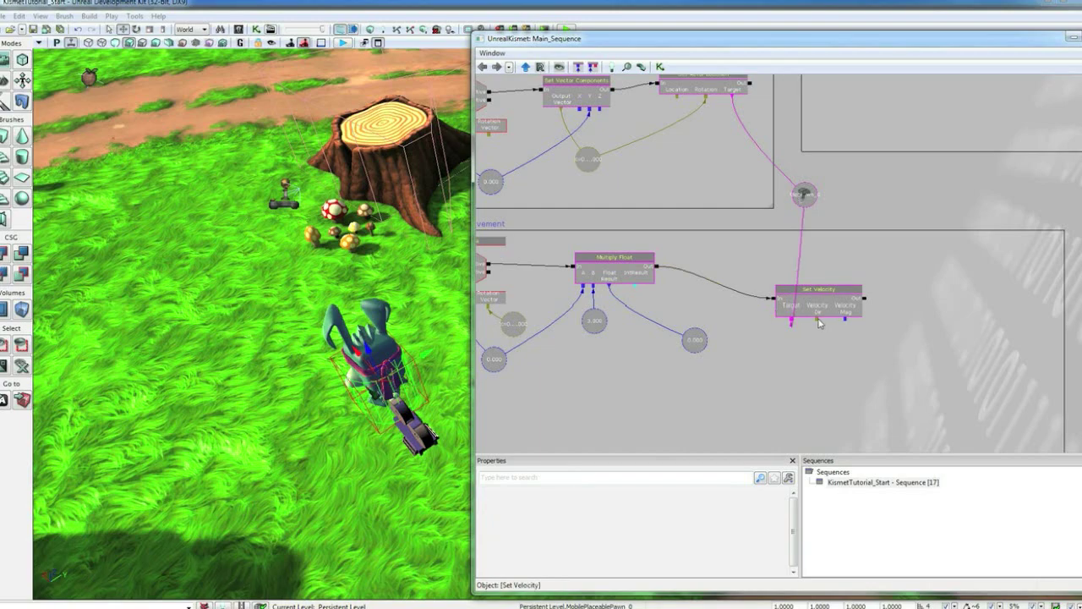
mouse_move(818, 322)
left_mouse_down()
mouse_move(892, 257)
mouse_move(901, 235)
mouse_move(607, 269)
left_mouse_up()
Step: Feed the multiply result variable into Set Velocity's Velocity Mag
left_click(892, 254)
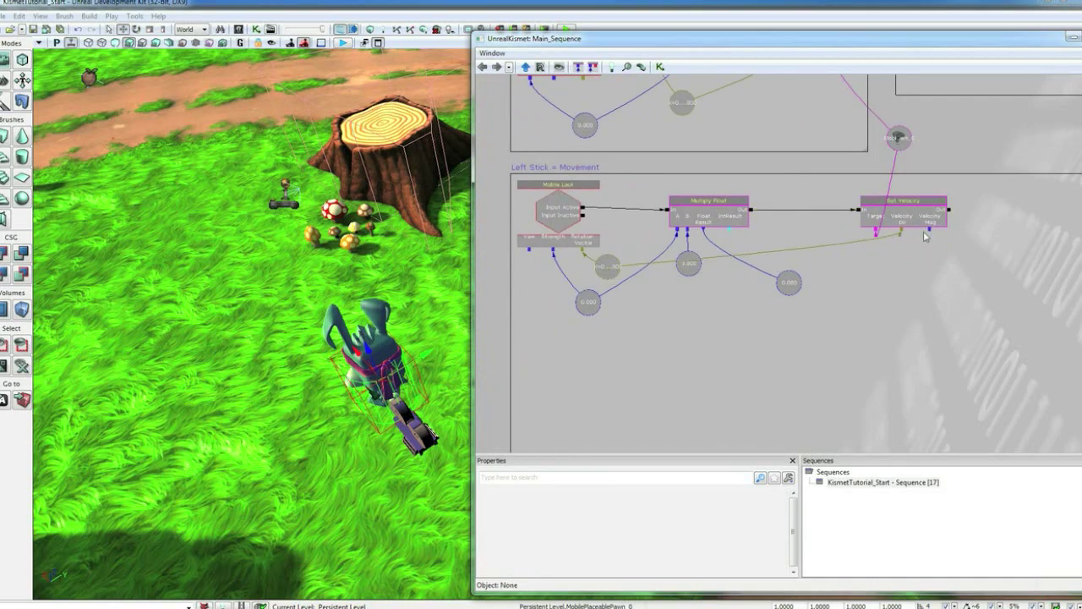
left_click_drag(929, 230, 791, 285)
mouse_move(761, 334)
left_mouse_down()
mouse_move(851, 367)
mouse_move(810, 316)
mouse_move(806, 332)
left_mouse_up()
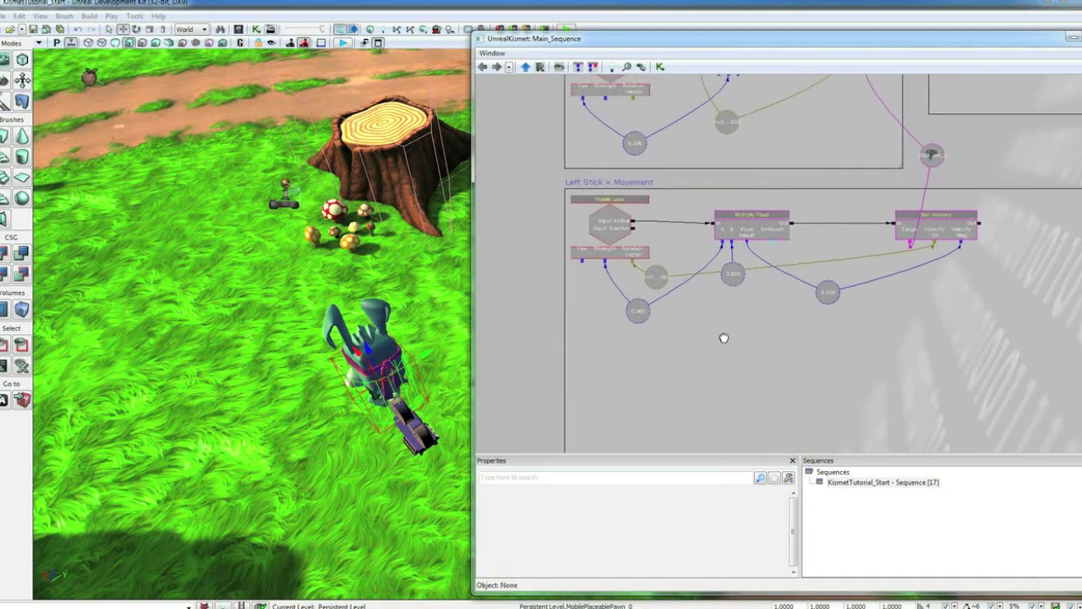
left_click_drag(722, 338, 695, 385)
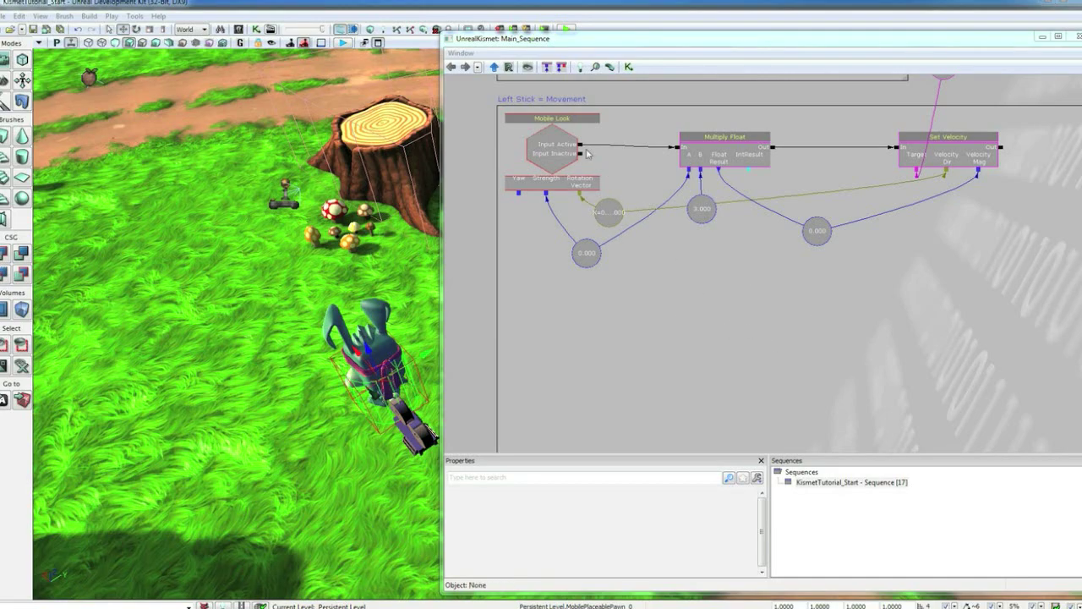
Step: Select the left-stick Mobile Look event, then show New Condition options on the canvas
left_click(548, 149)
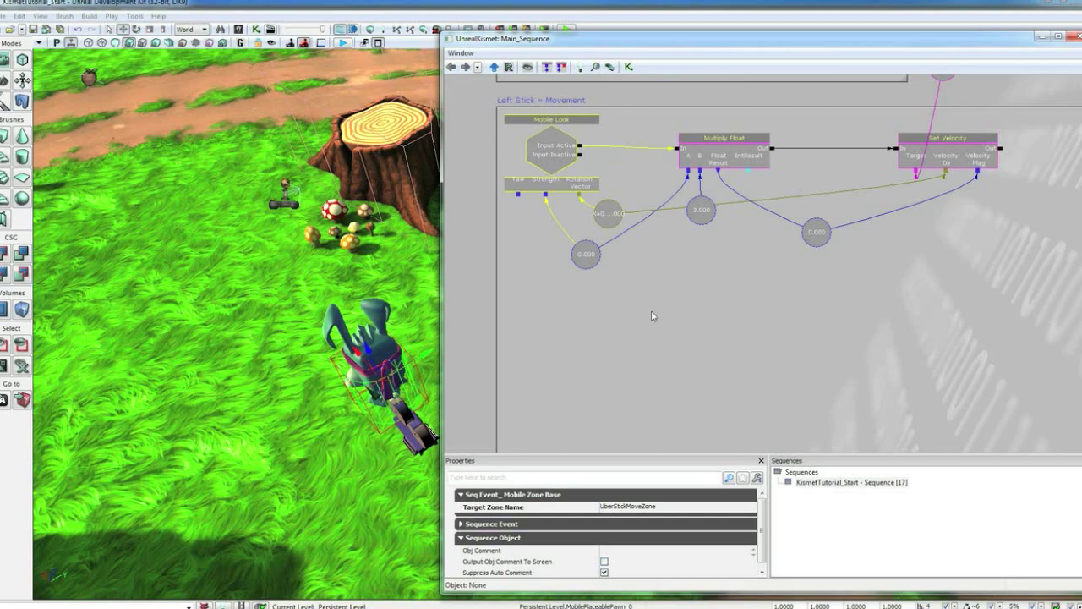
right_click(652, 313)
mouse_move(694, 328)
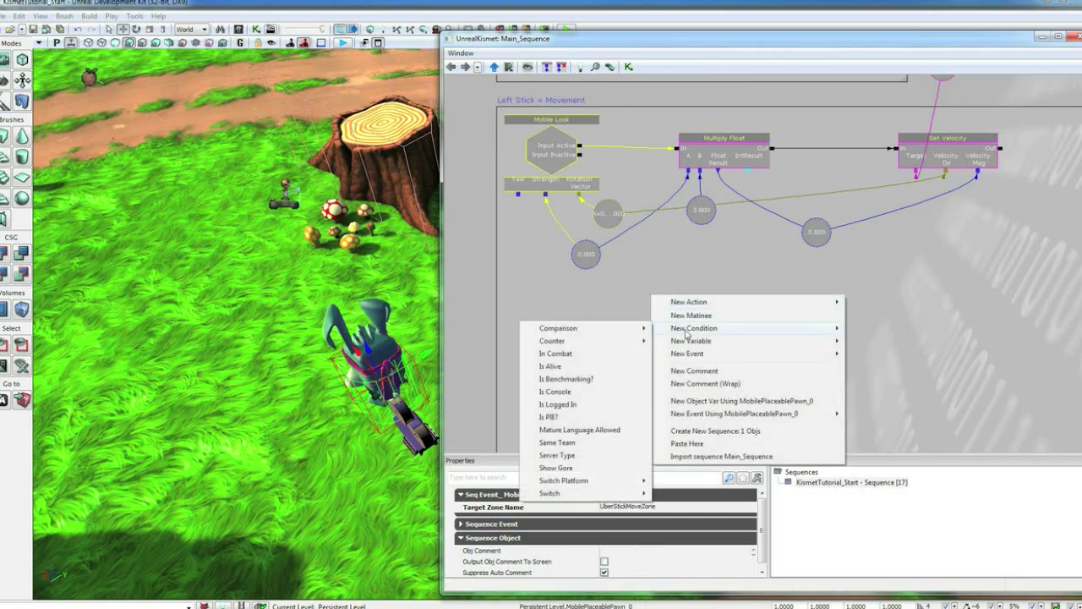
mouse_move(559, 328)
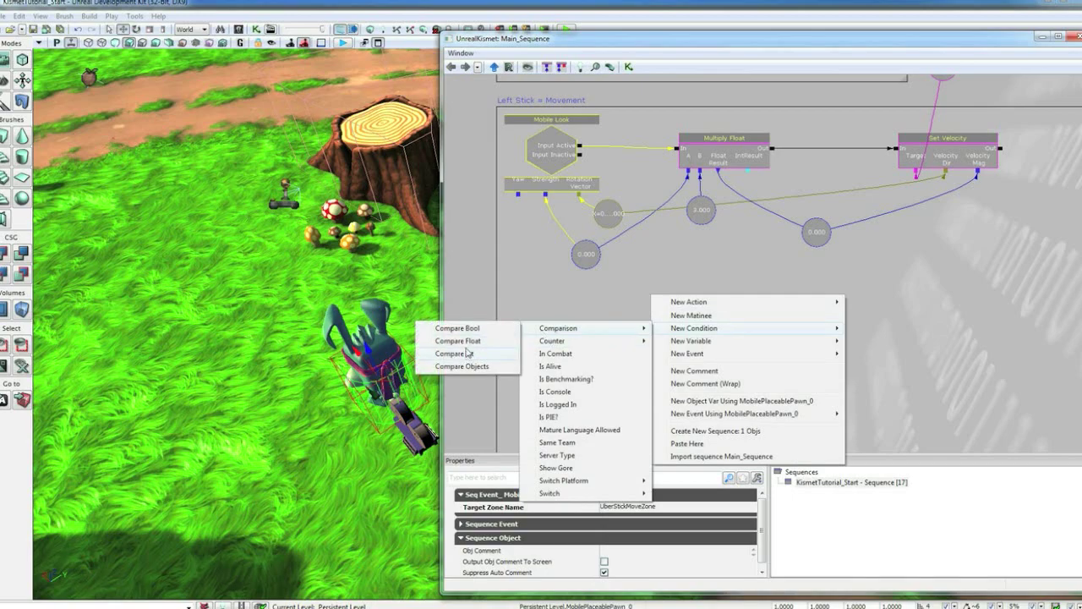
Step: Add a Compare Float condition with A linked to the velocity magnitude variable
left_click(457, 340)
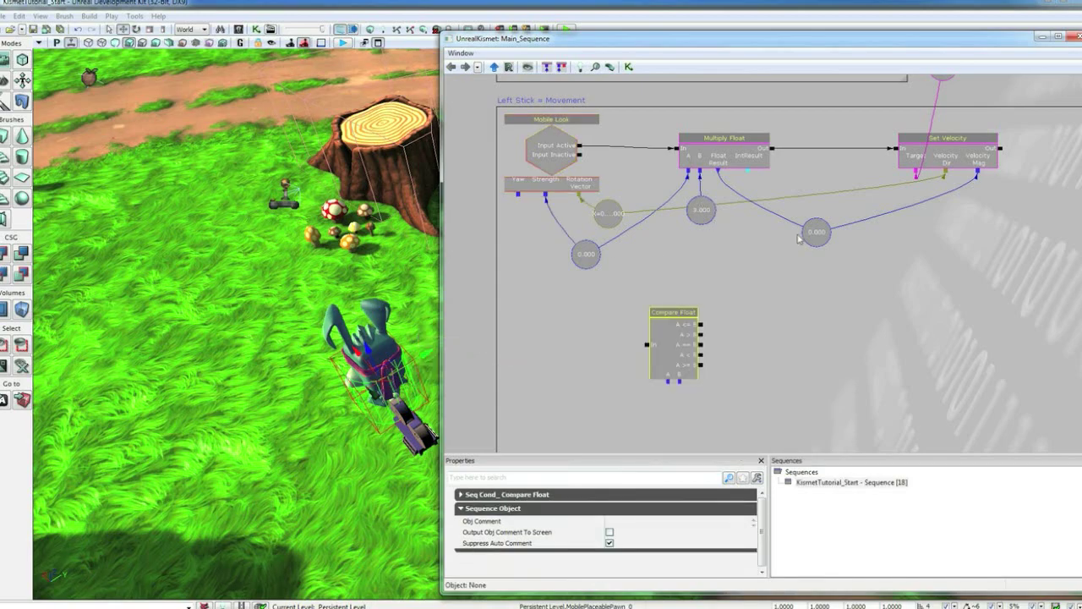
left_click_drag(813, 239, 794, 234)
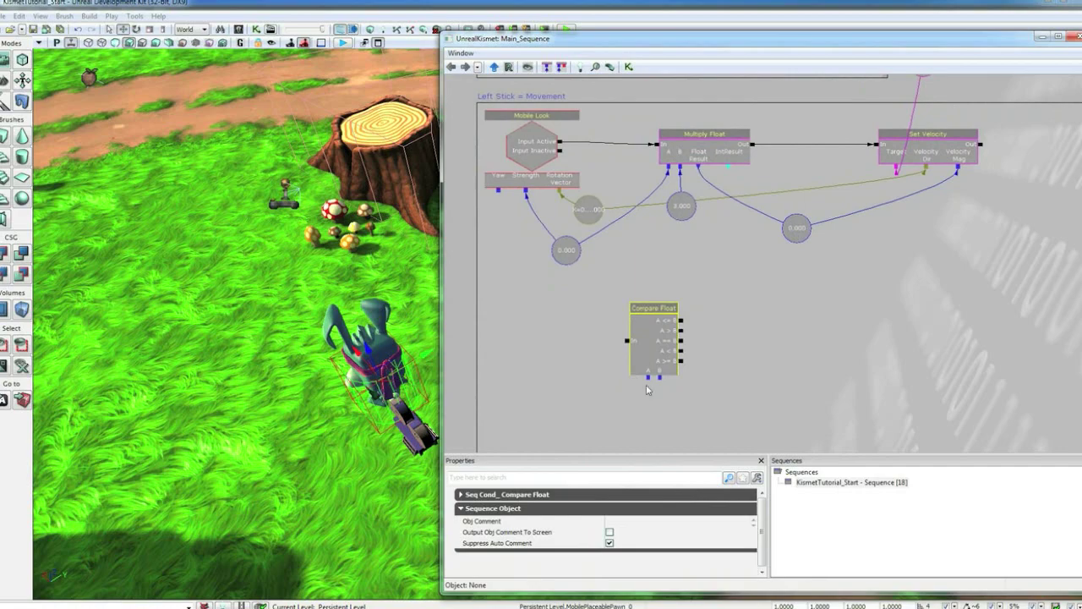
left_click_drag(660, 378, 797, 228)
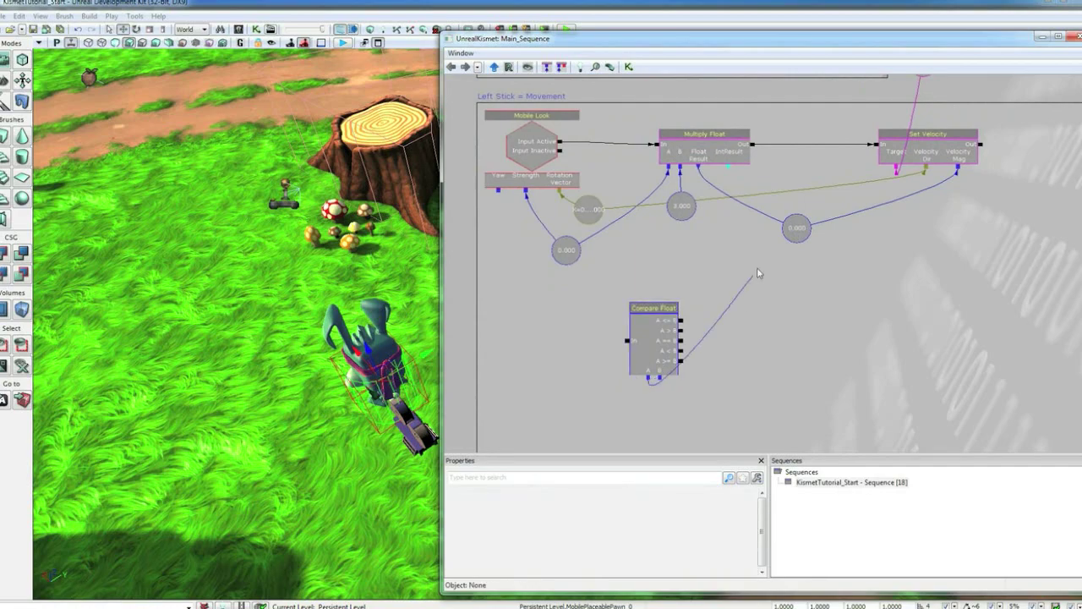
Step: Give Compare Float's B a new 0.000 float variable and fire it from Input Inactive
right_click(662, 382)
left_click(705, 373)
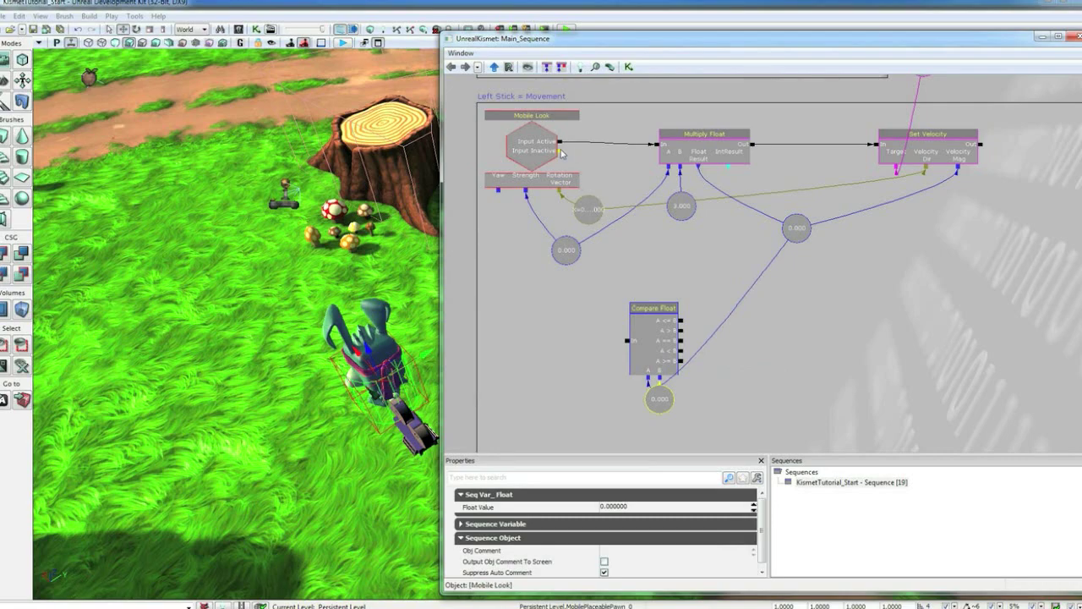
left_click_drag(561, 151, 626, 340)
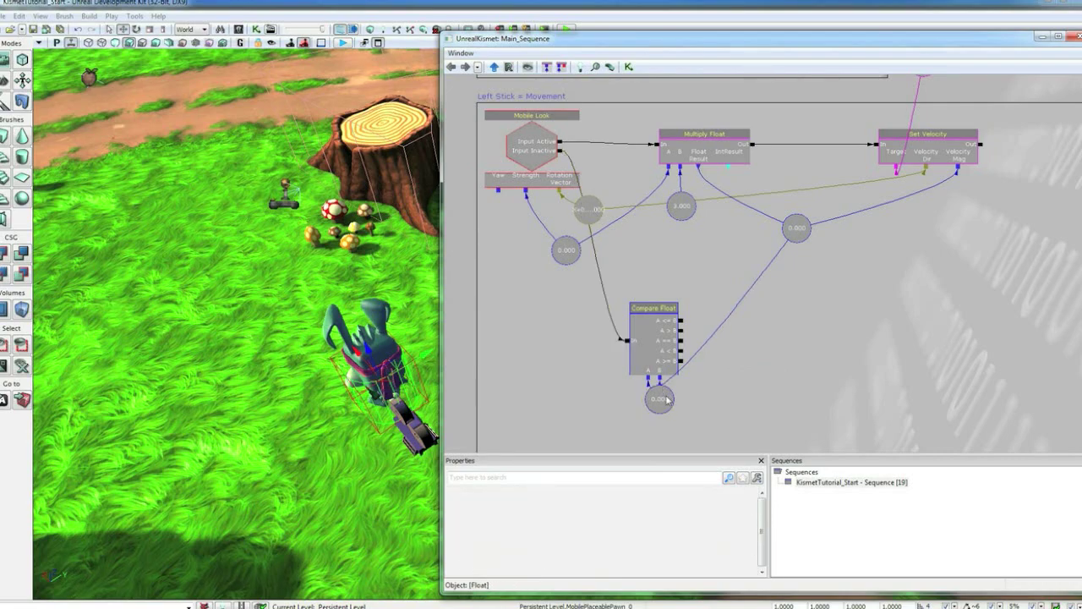
left_click(660, 412)
left_click_drag(660, 402, 659, 405)
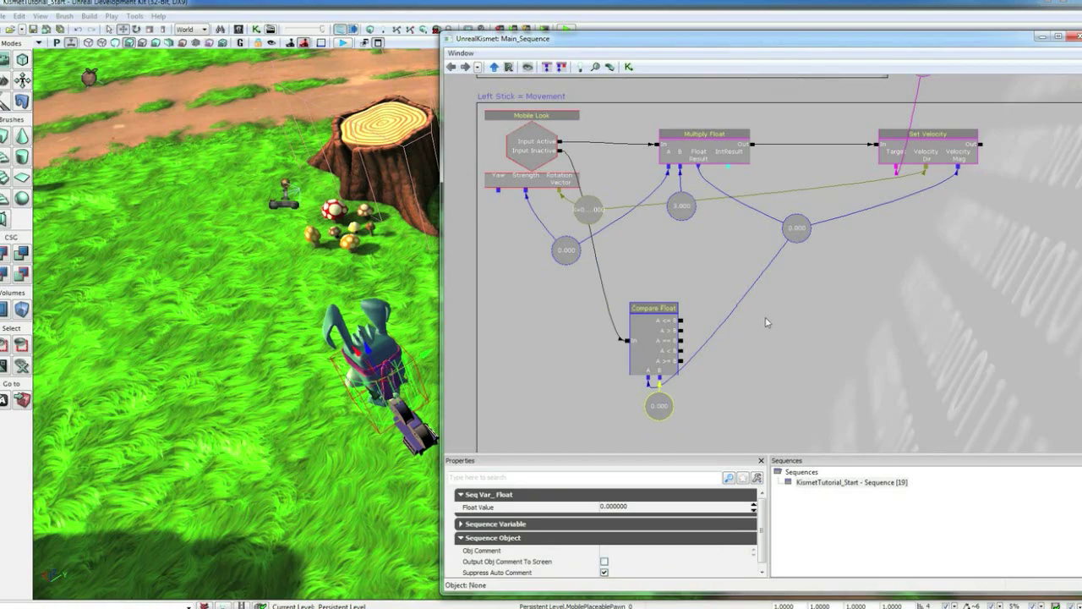
right_click(766, 322)
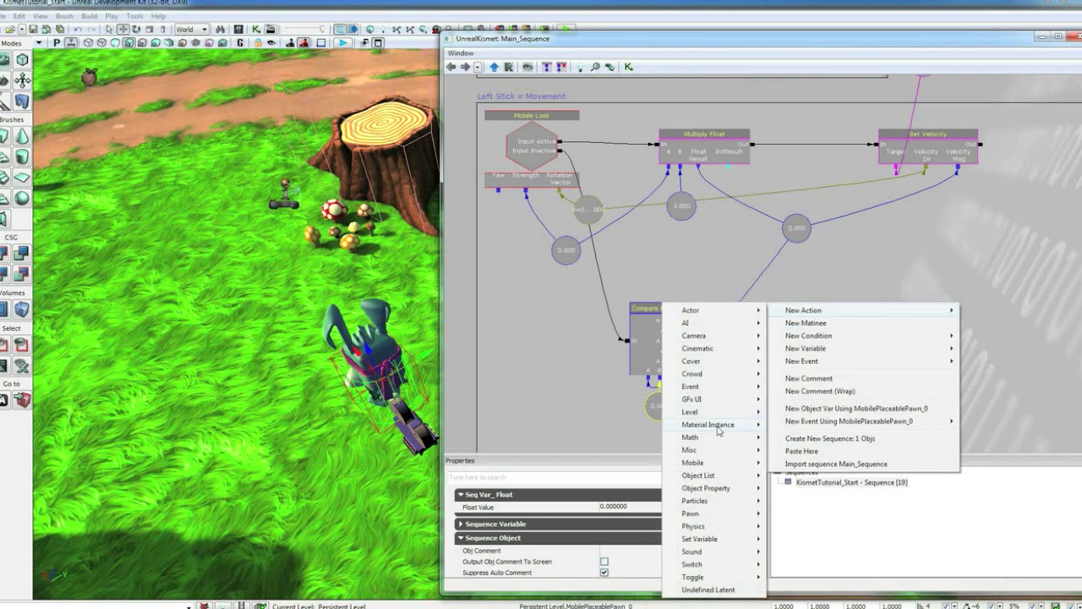
mouse_move(690, 437)
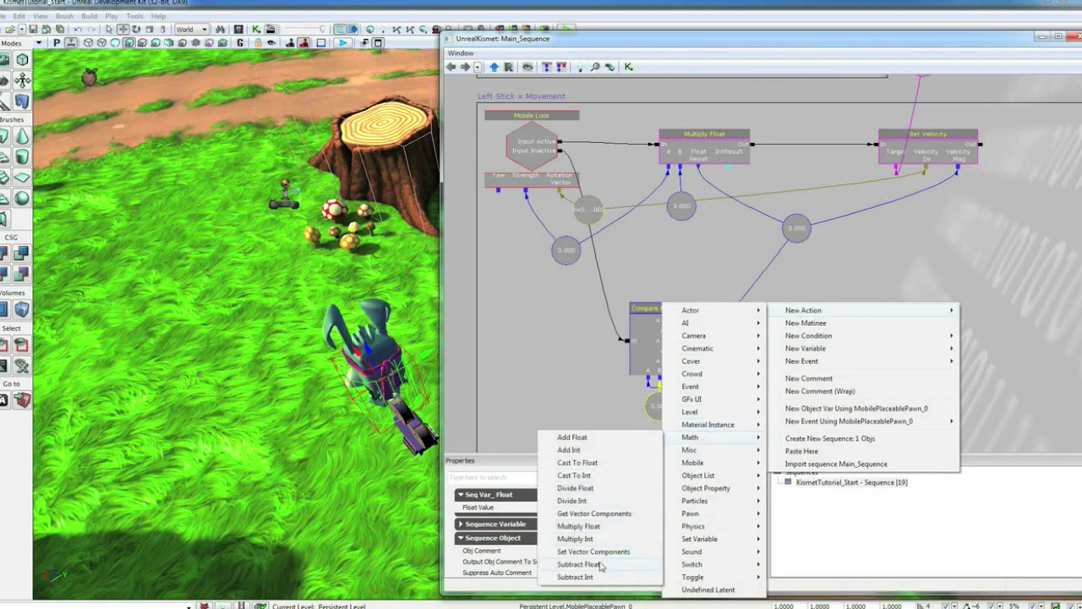
Step: Add a Subtract Float taking speed as A and a new 20 float as B, with its result stored back in speed
left_click(601, 564)
left_click_drag(774, 355, 797, 228)
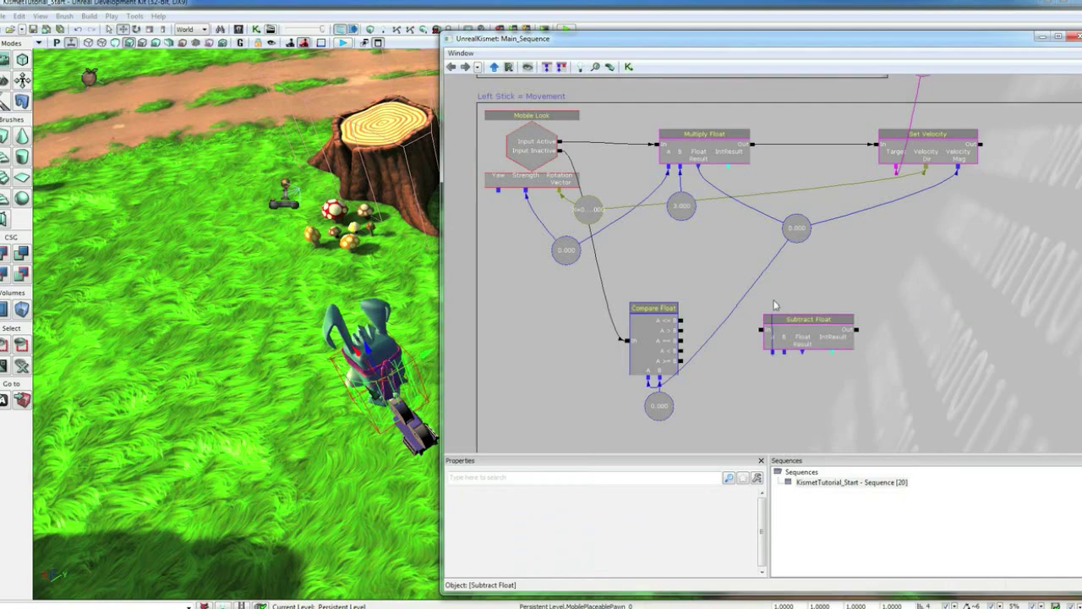
right_click(785, 357)
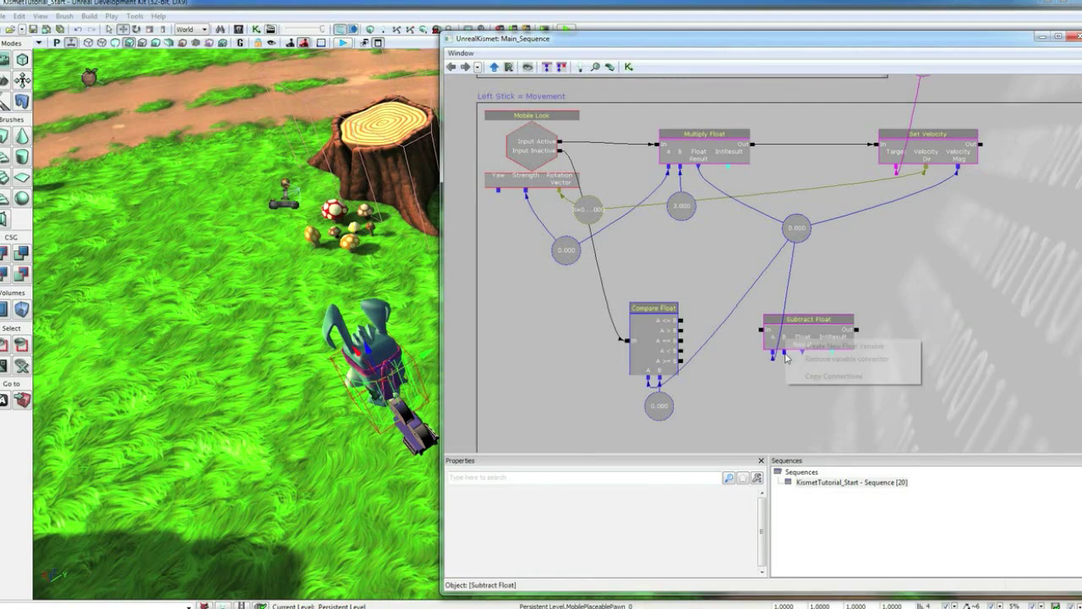
left_click(826, 348)
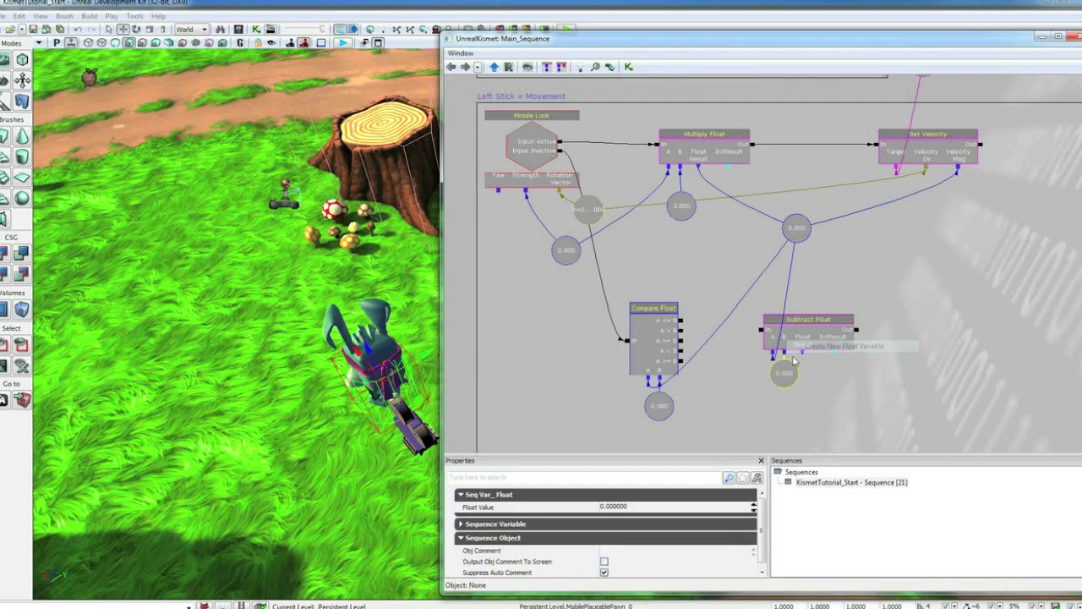
left_click(629, 508)
type("20")
key("Return")
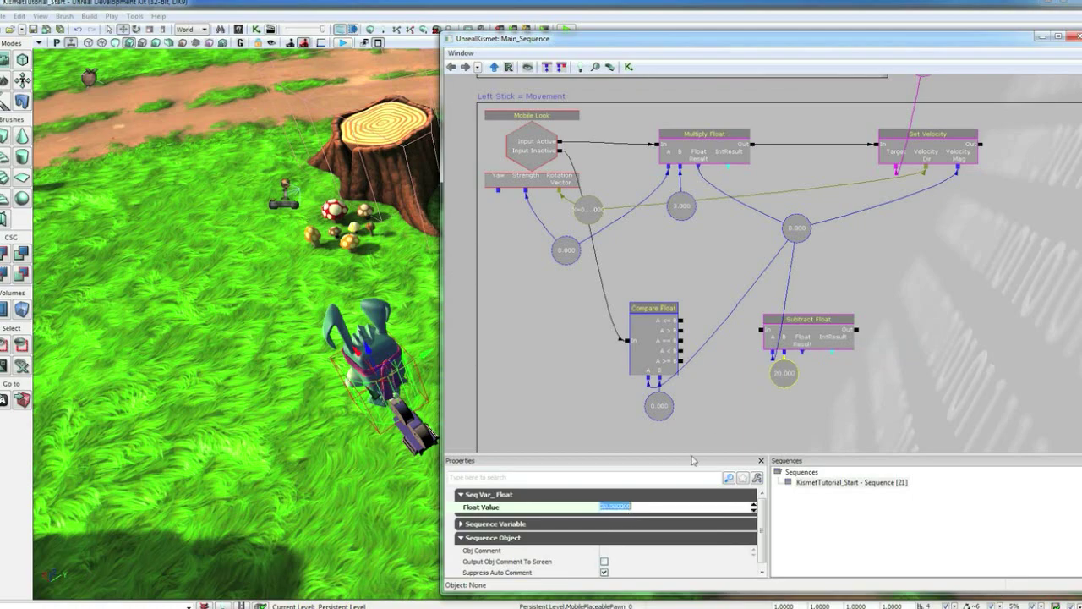
left_click_drag(803, 356, 799, 241)
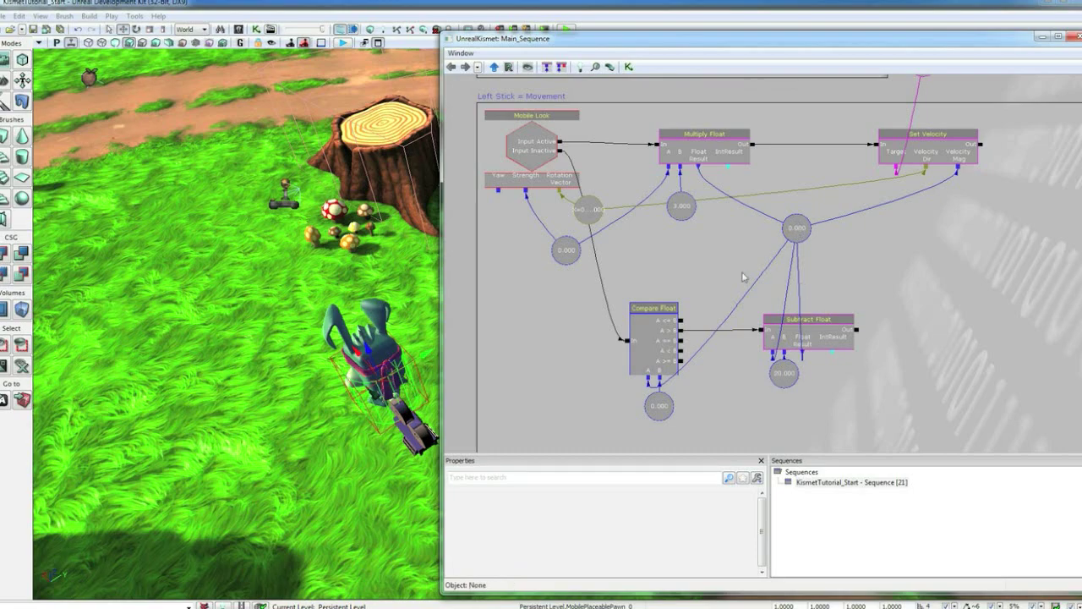
left_click_drag(683, 273, 667, 249)
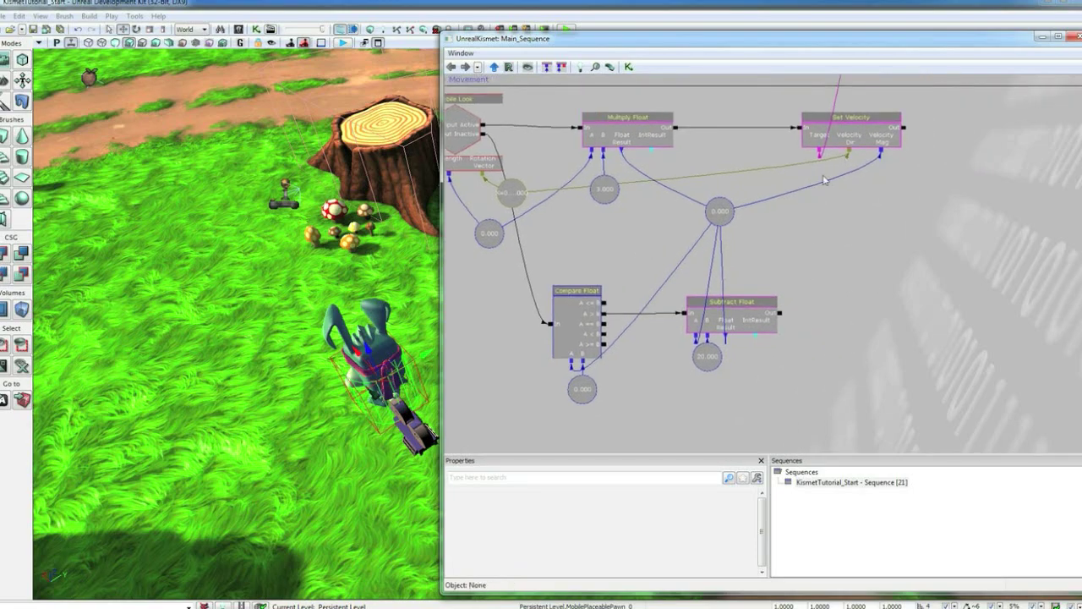
Step: Duplicate Set Velocity below Subtract Float and link Subtract Float's output into it
left_click(877, 113)
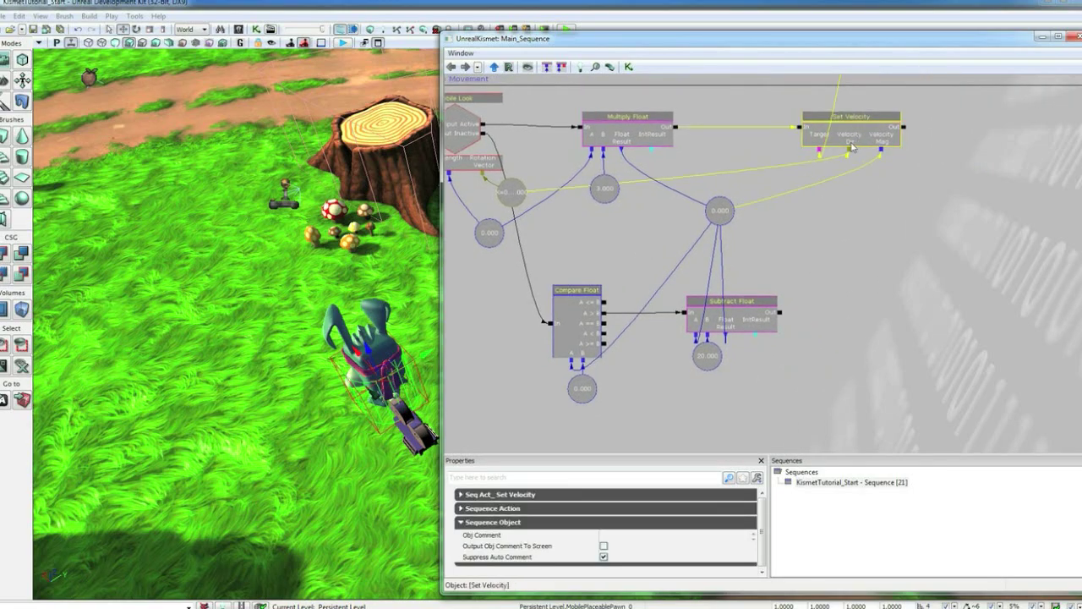
key("ctrl+c")
key("ctrl+v")
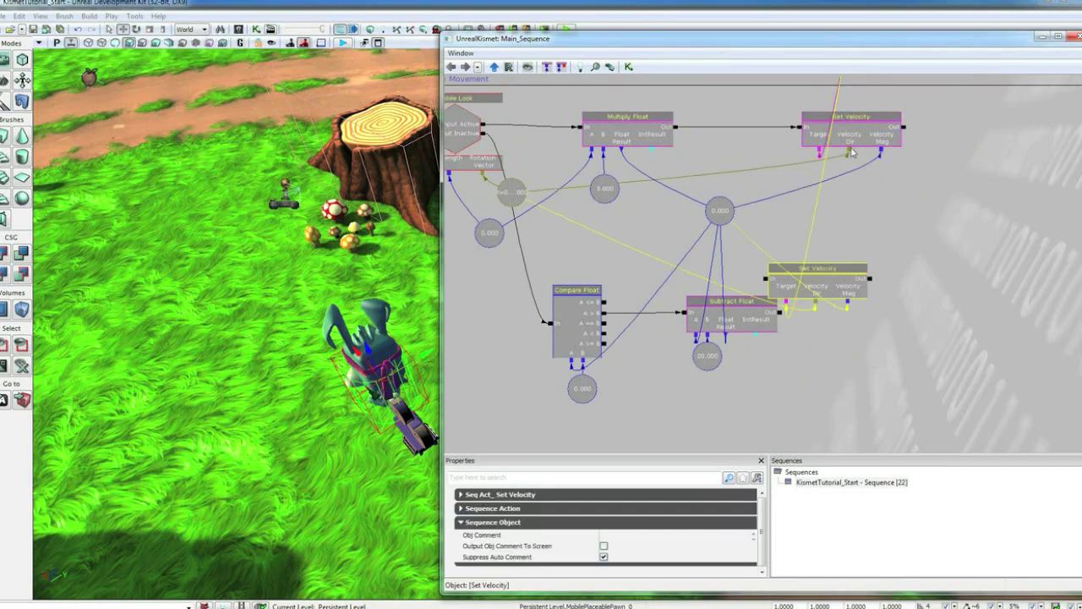
left_click_drag(819, 285, 866, 318, "ctrl")
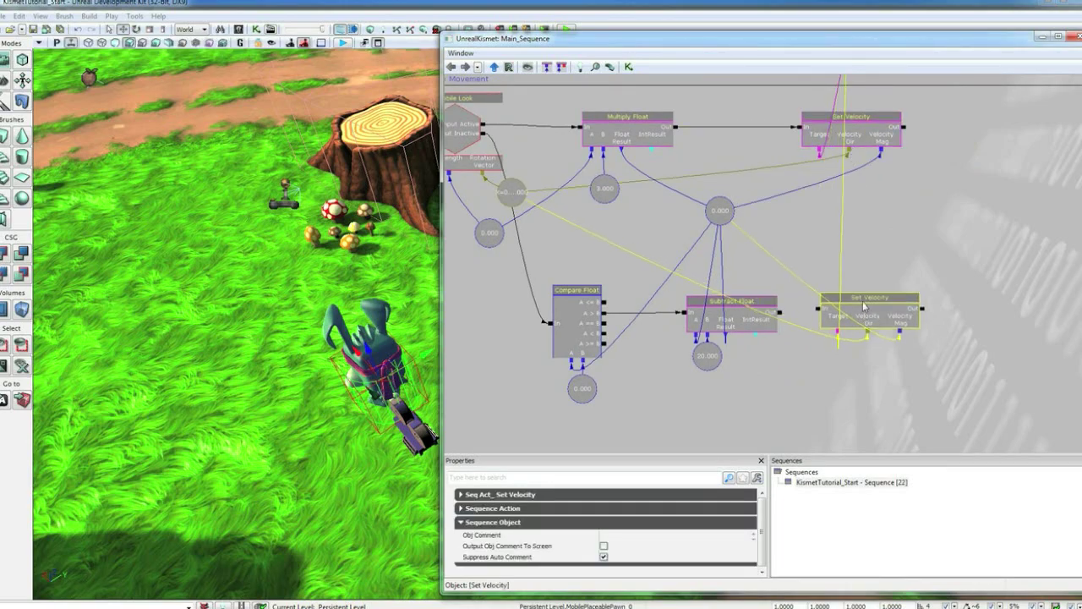
scroll(829, 230, "down", 2)
scroll(846, 280, "up", 3)
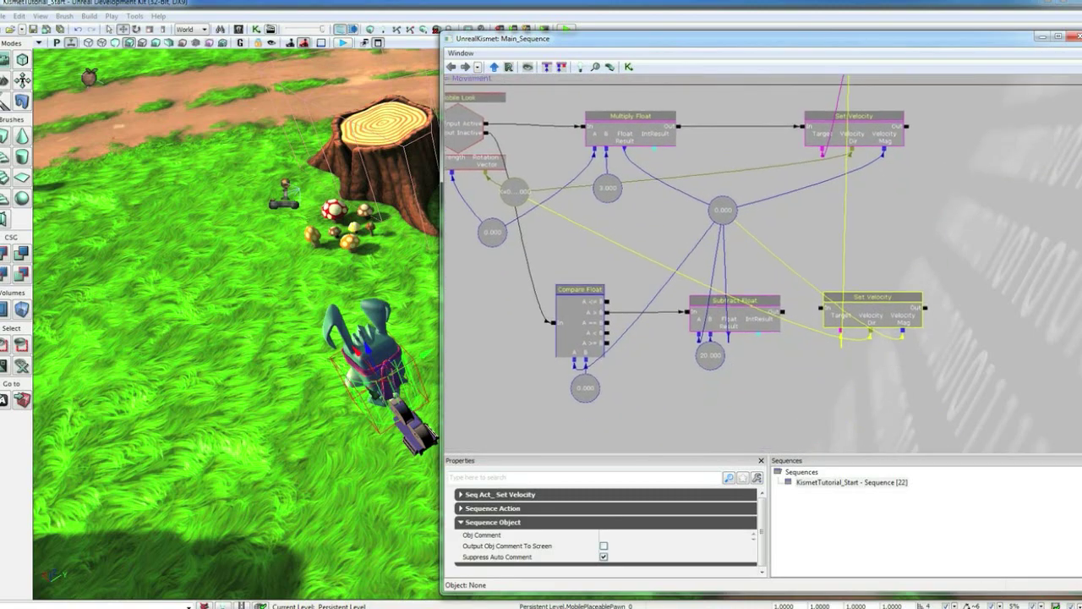
left_click_drag(777, 303, 818, 300)
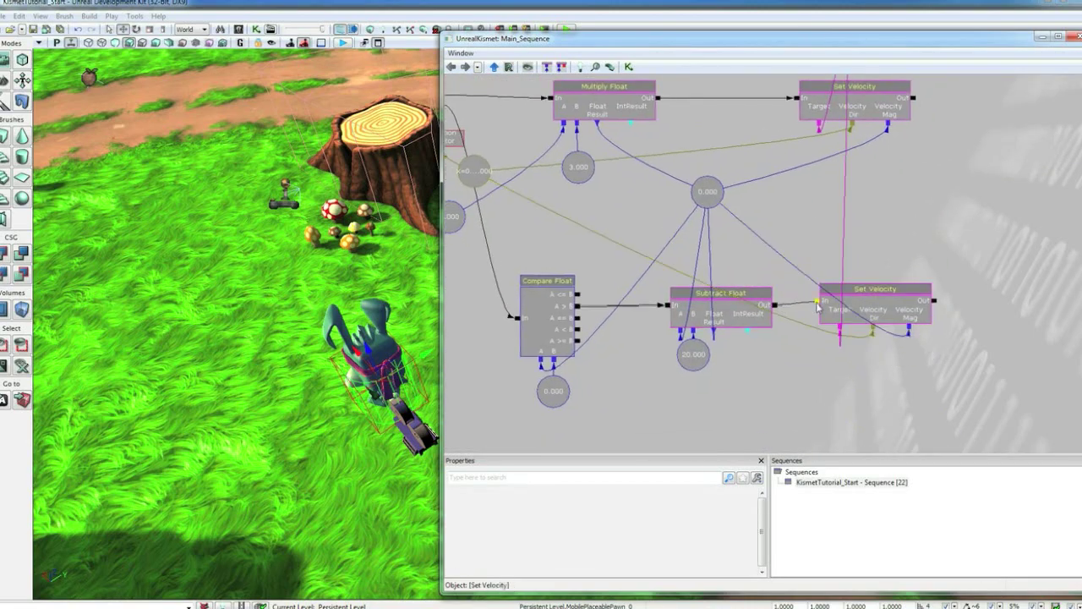
left_click(881, 333)
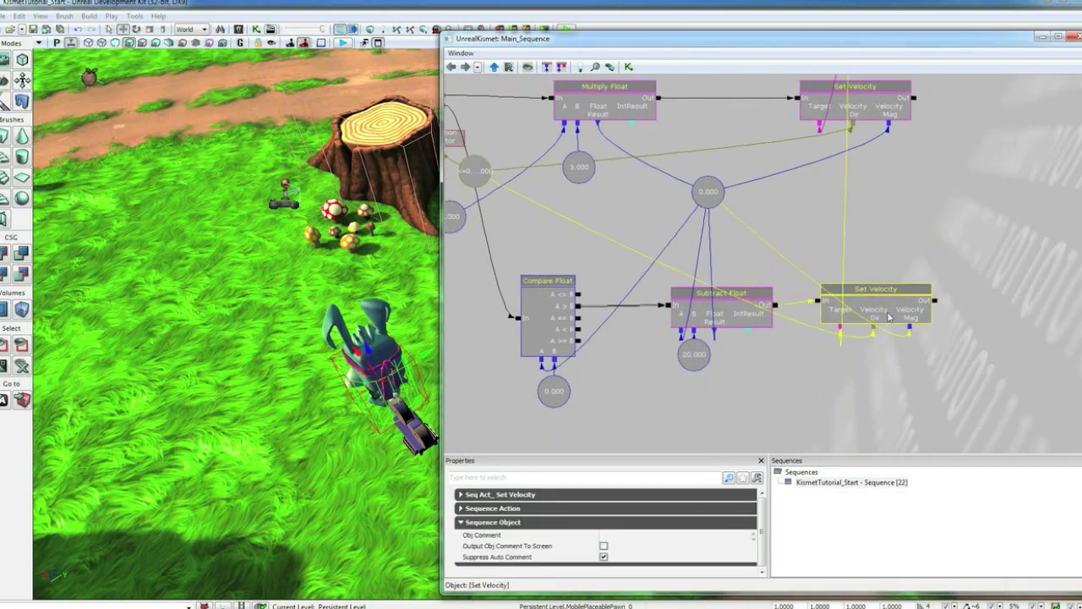
left_click_drag(881, 333, 865, 358, "ctrl")
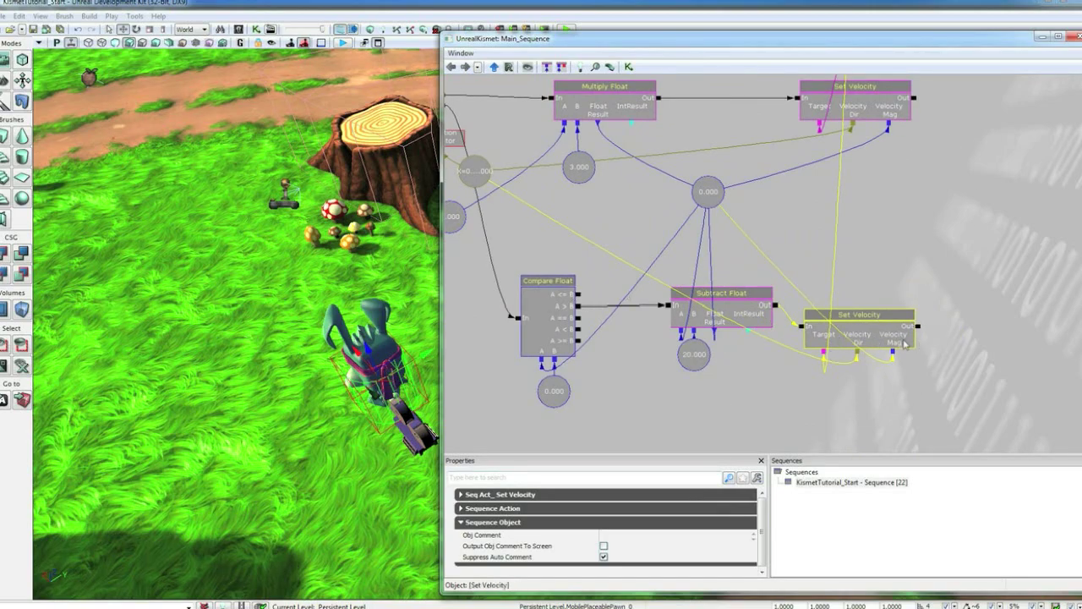
Step: Give the lower Set Velocity's output a 0.01 activate delay and loop it back into Compare Float
left_click(919, 331)
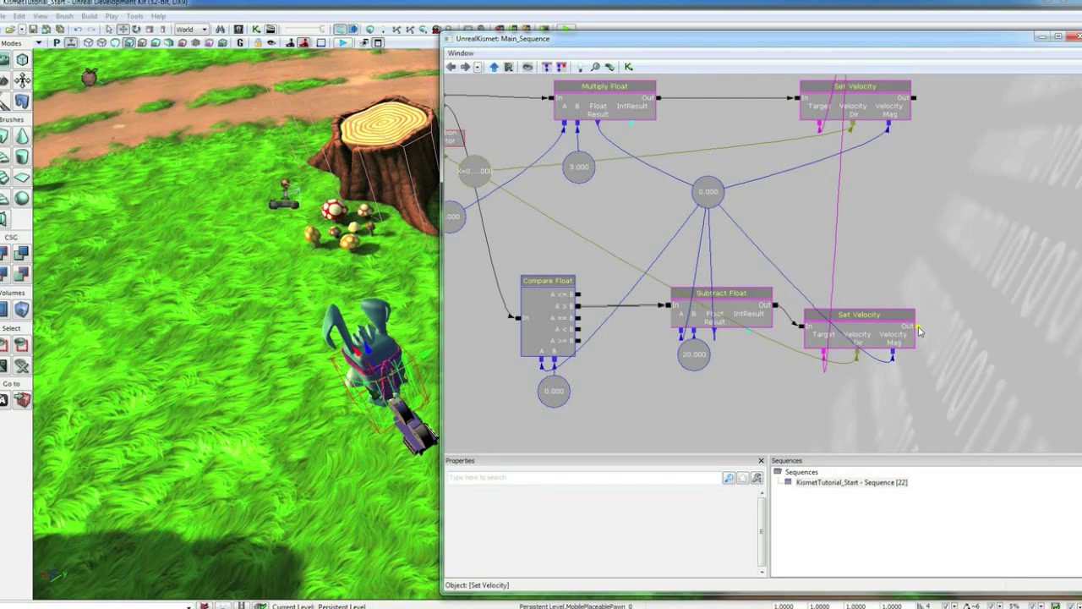
right_click(920, 330)
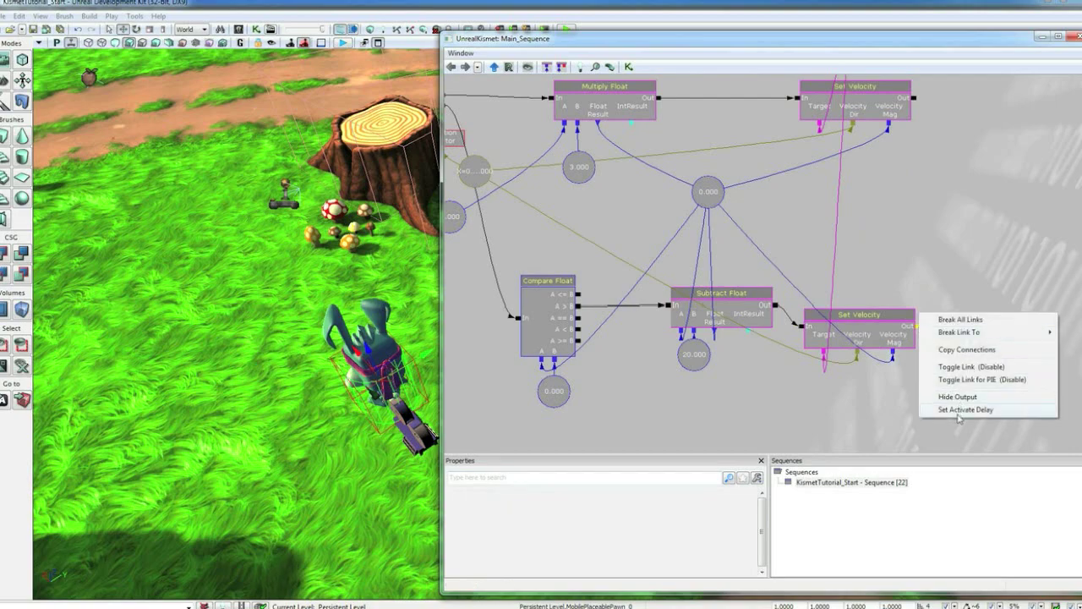
left_click(962, 413)
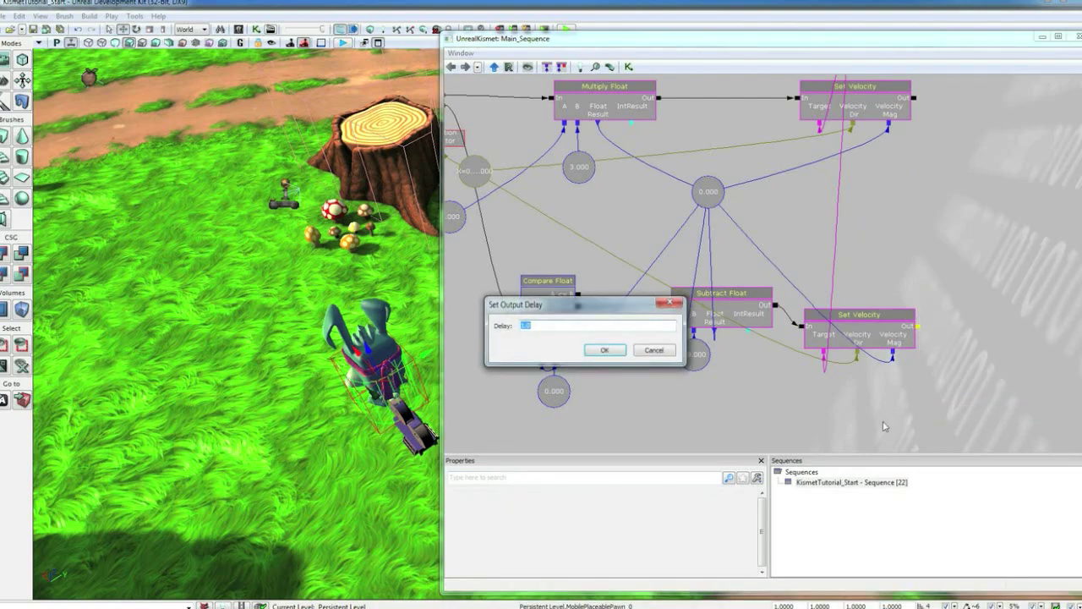
type(".0")
key("Return")
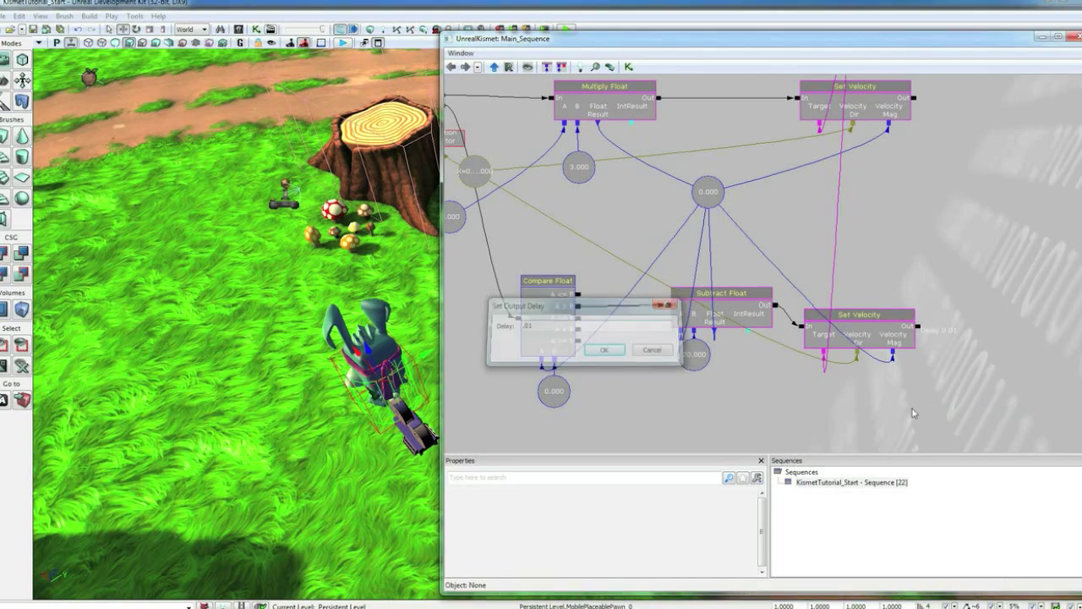
left_click_drag(918, 327, 521, 322)
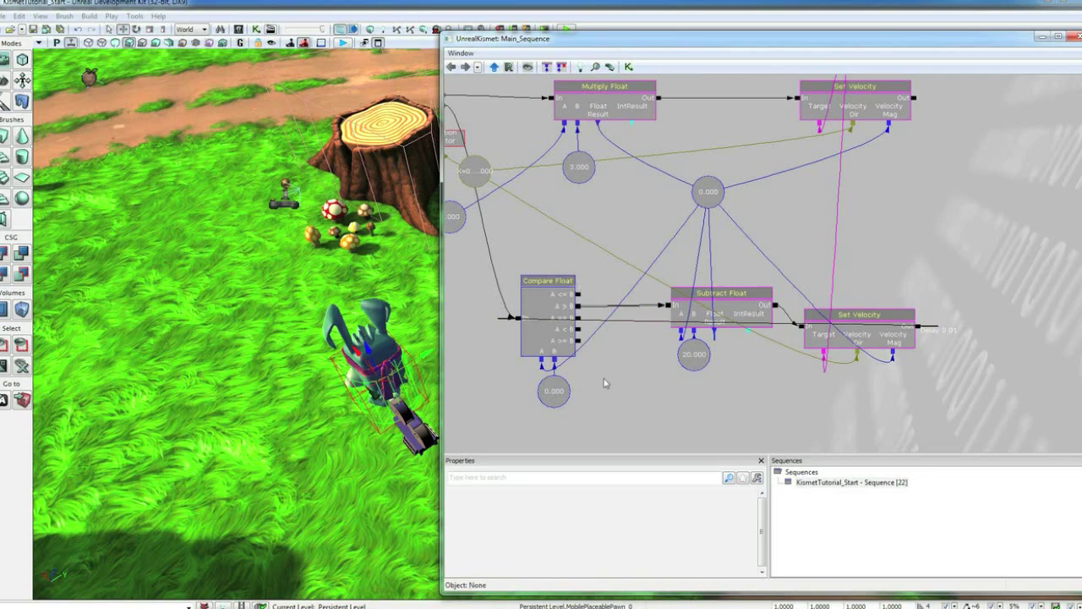
left_click_drag(607, 384, 620, 307)
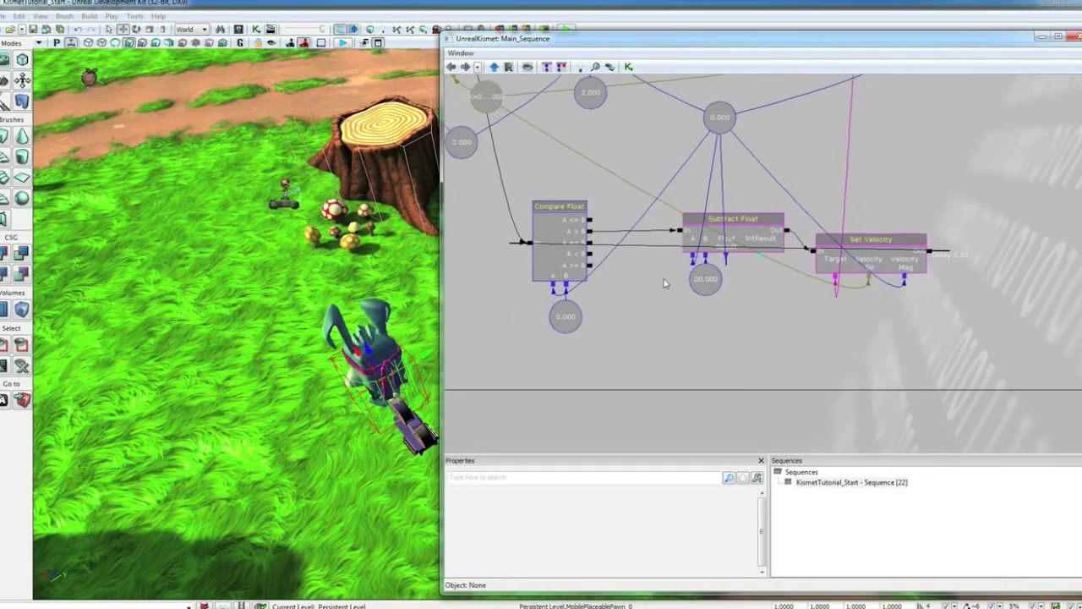
Step: Add a Set Float action fired by Compare Float's A < B, with a new value variable
right_click(678, 332)
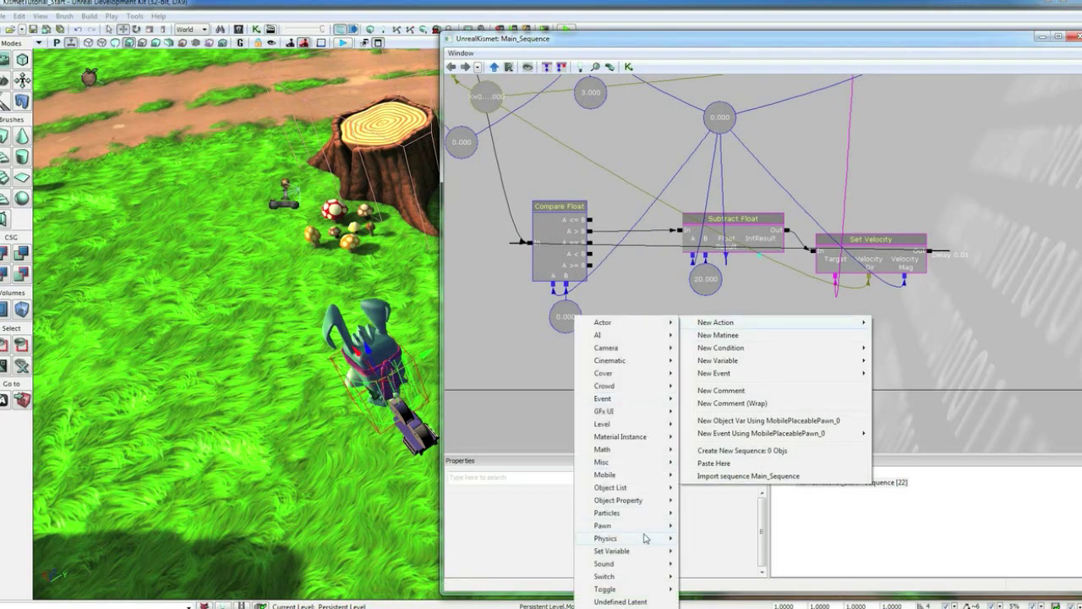
mouse_move(626, 551)
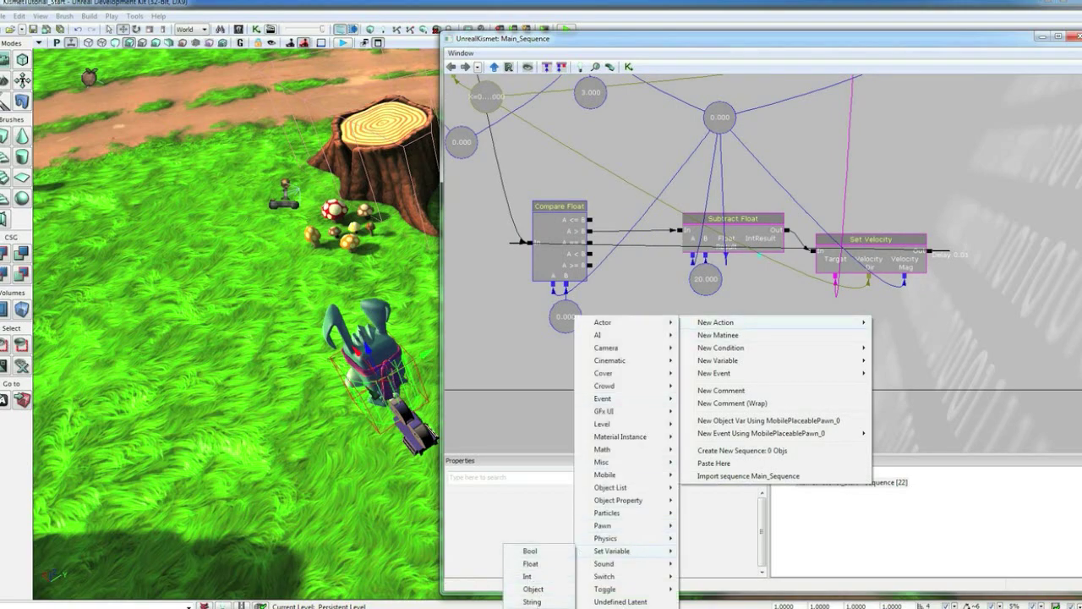
left_click(530, 563)
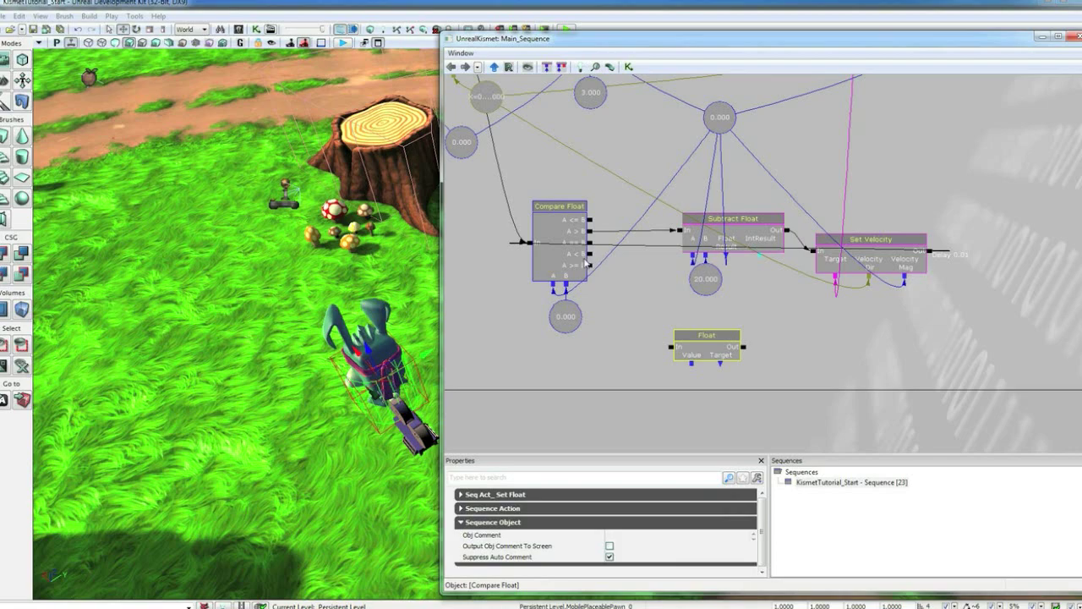
left_click_drag(589, 254, 670, 347)
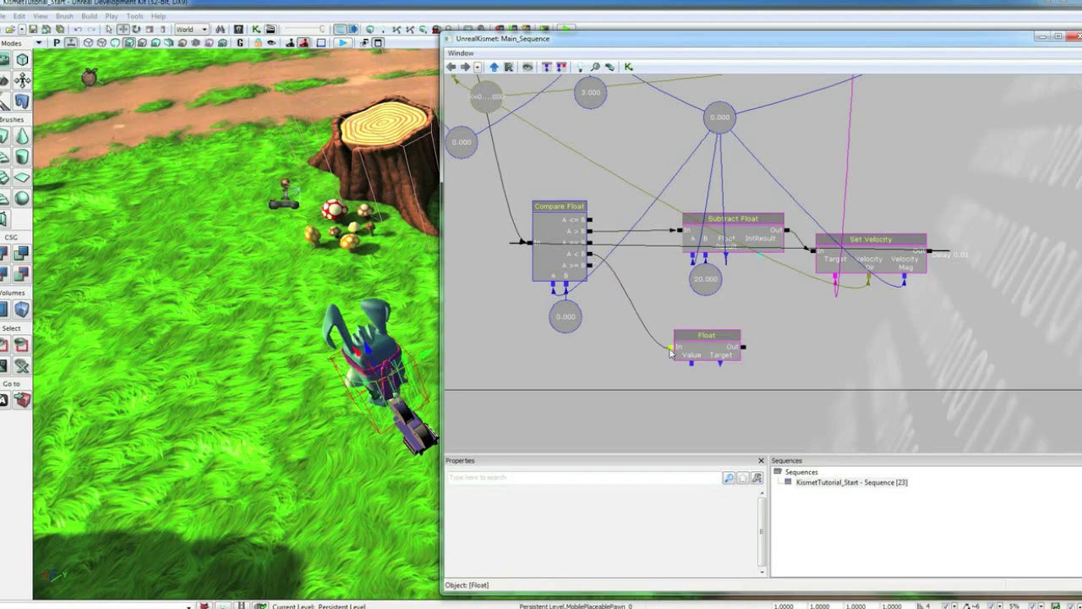
right_click(692, 366)
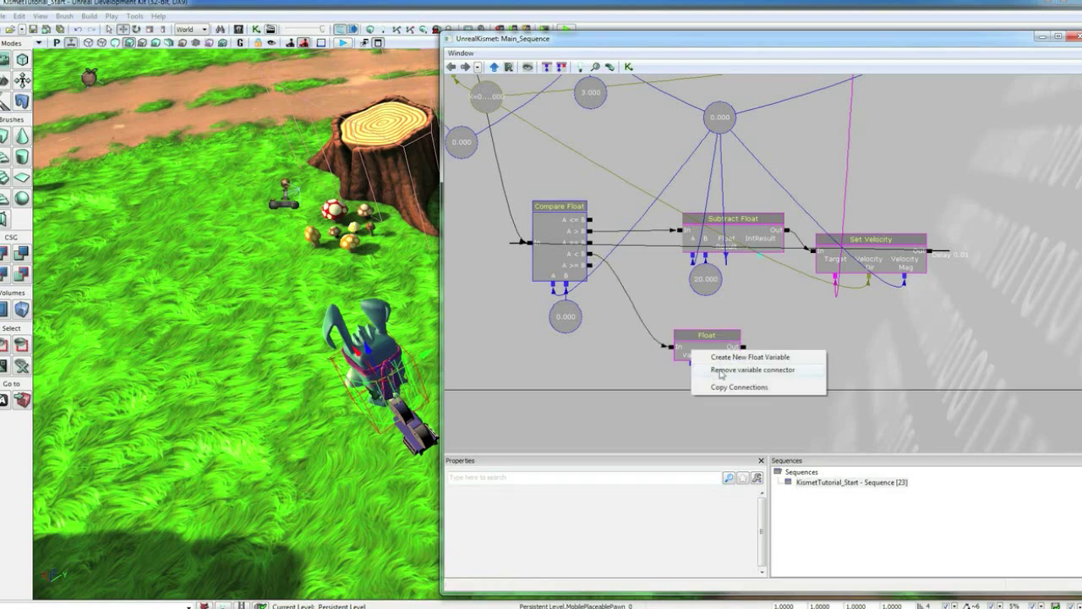
left_click(733, 358)
left_click(687, 347, "ctrl")
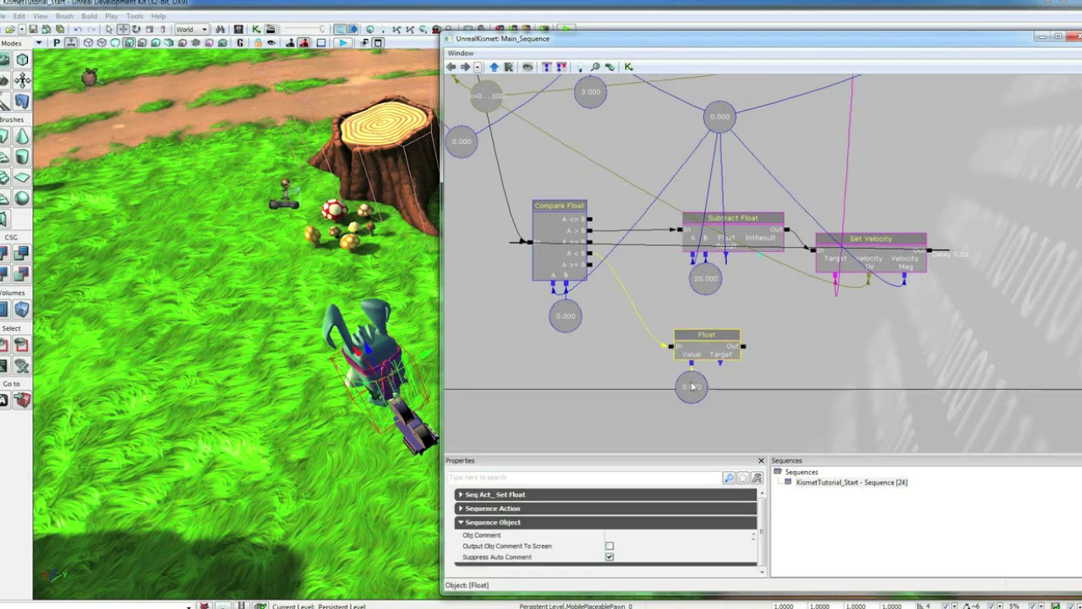
mouse_move(687, 345)
left_mouse_down("ctrl")
mouse_move(691, 320)
mouse_move(814, 250)
left_mouse_up("ctrl")
left_click(747, 325)
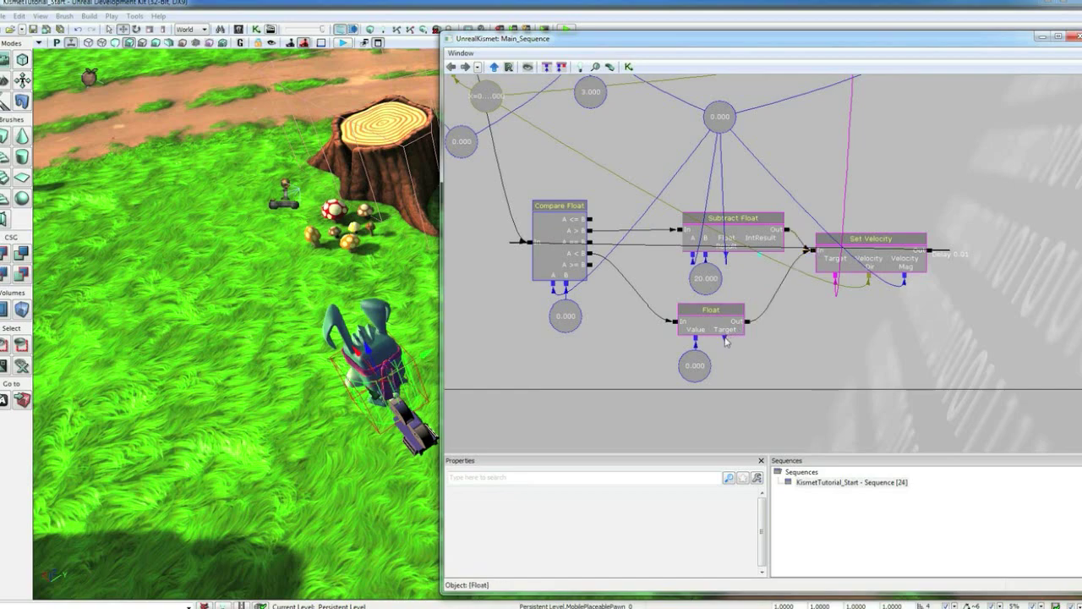
Step: Make the shared 0.000 variable the Set Float's target, then leave the Kismet editor
left_click_drag(726, 341, 720, 122)
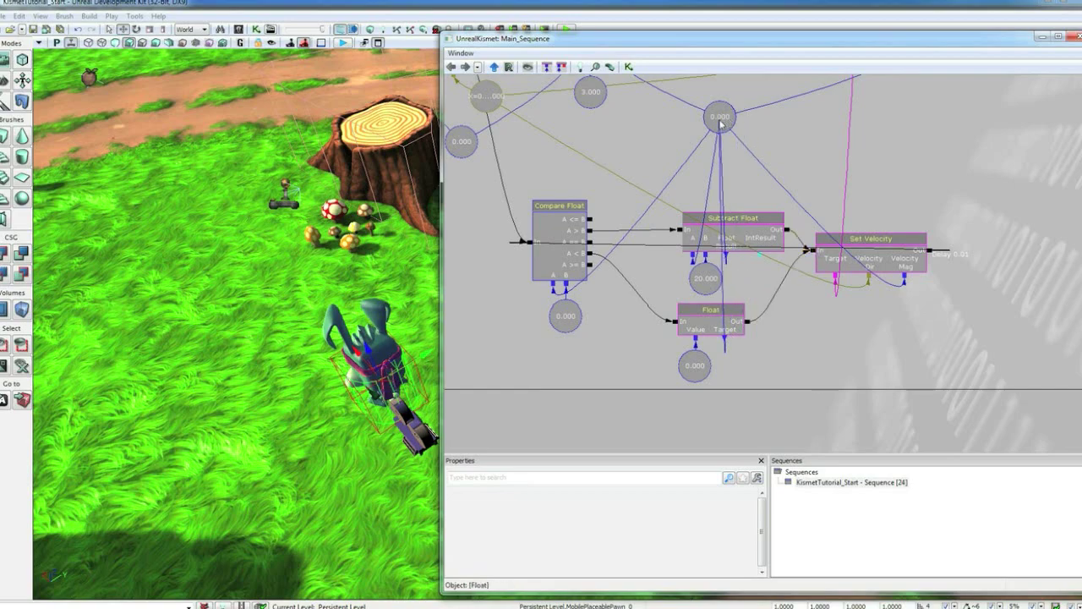
left_click(626, 355)
scroll(630, 368, "down", 3)
scroll(639, 386, "down", 2)
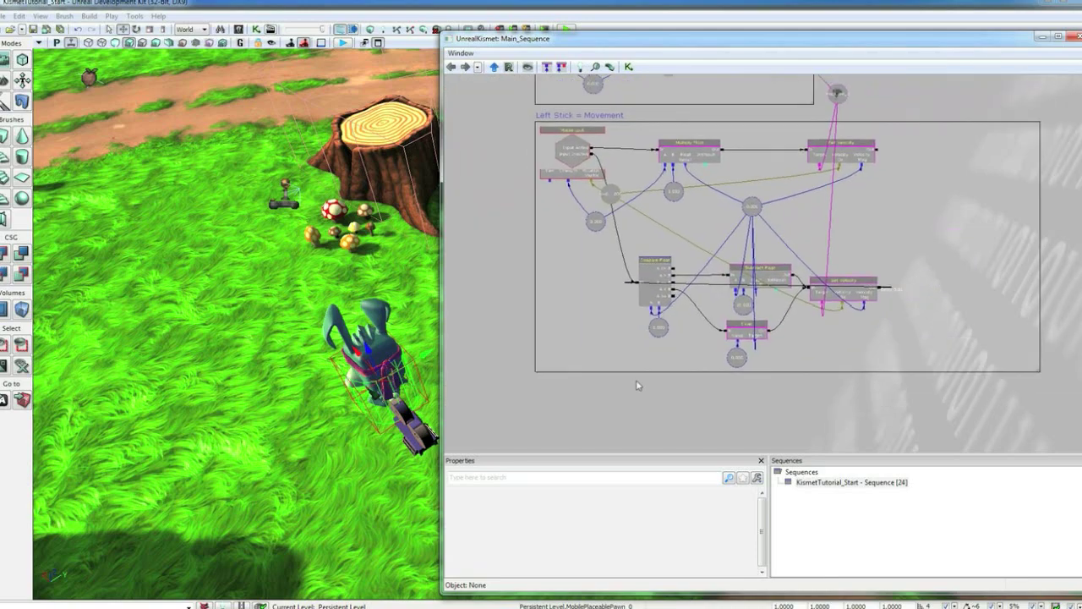
scroll(630, 390, "up", 2)
scroll(623, 397, "up", 1)
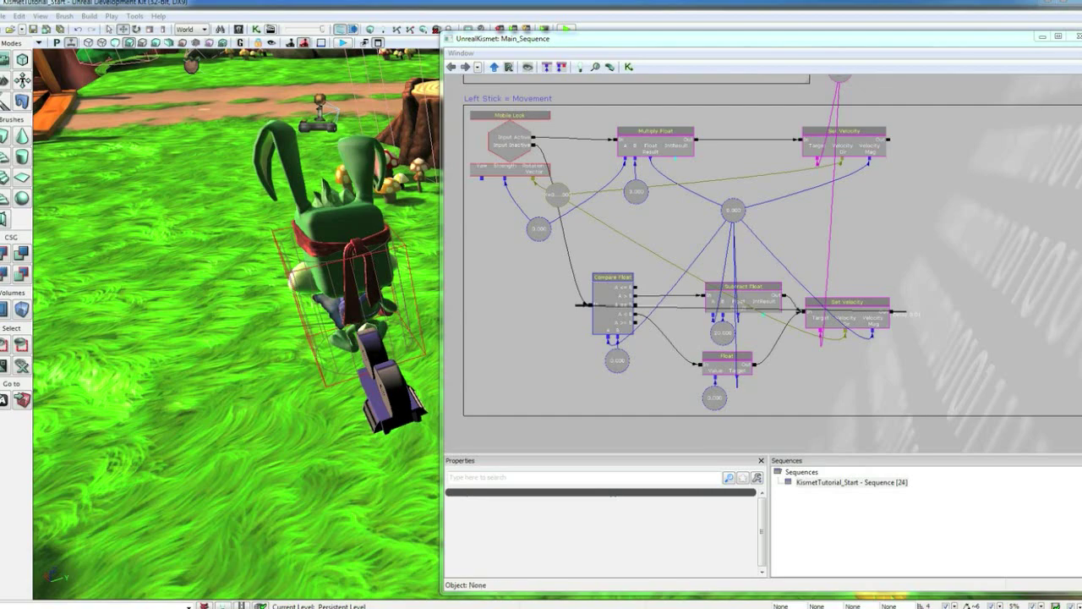
left_click(1074, 37)
Step: Drag the SK_JazzGun mesh from the Content Browser into the level beside the character
mouse_move(546, 284)
left_mouse_down()
mouse_move(643, 288)
mouse_move(643, 321)
left_mouse_up()
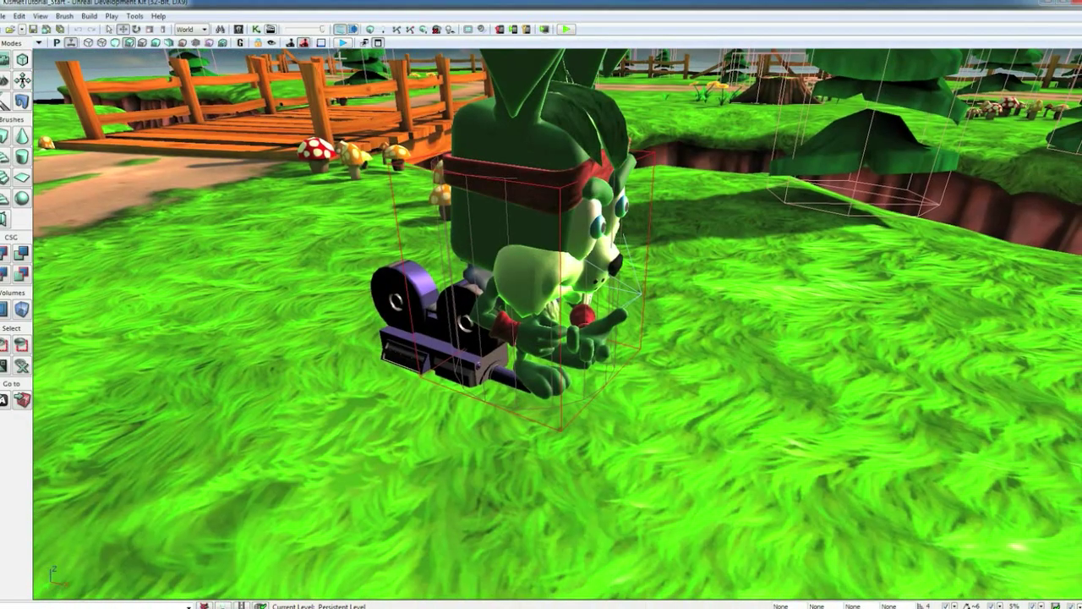
left_click(256, 30)
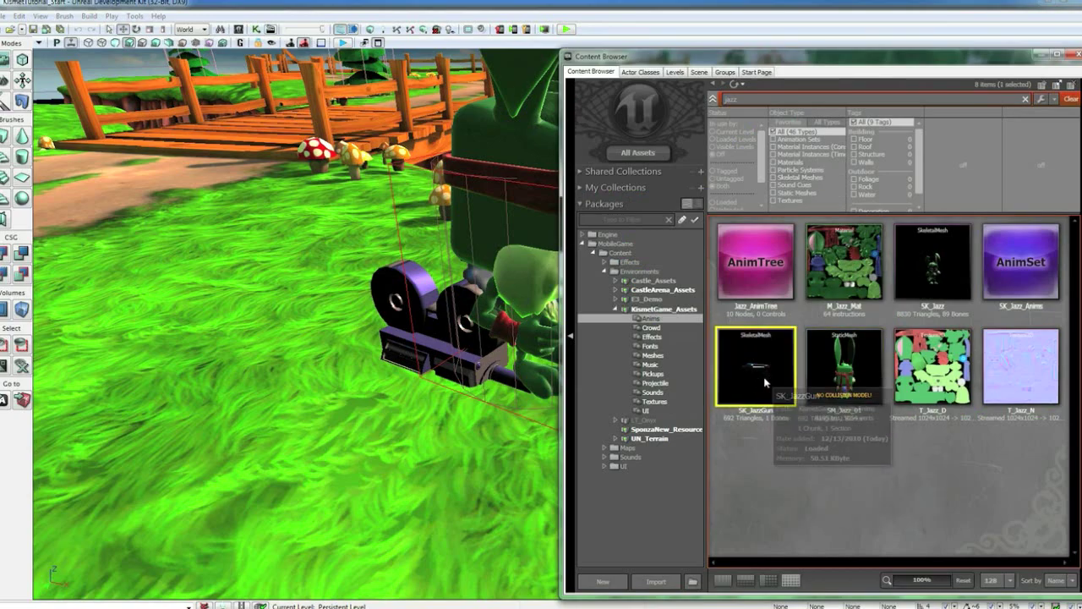
left_click_drag(761, 385, 488, 525)
Step: Enable Socket Snapping in the View menu so the gun snaps to the character's hand
left_click_drag(335, 469, 254, 422)
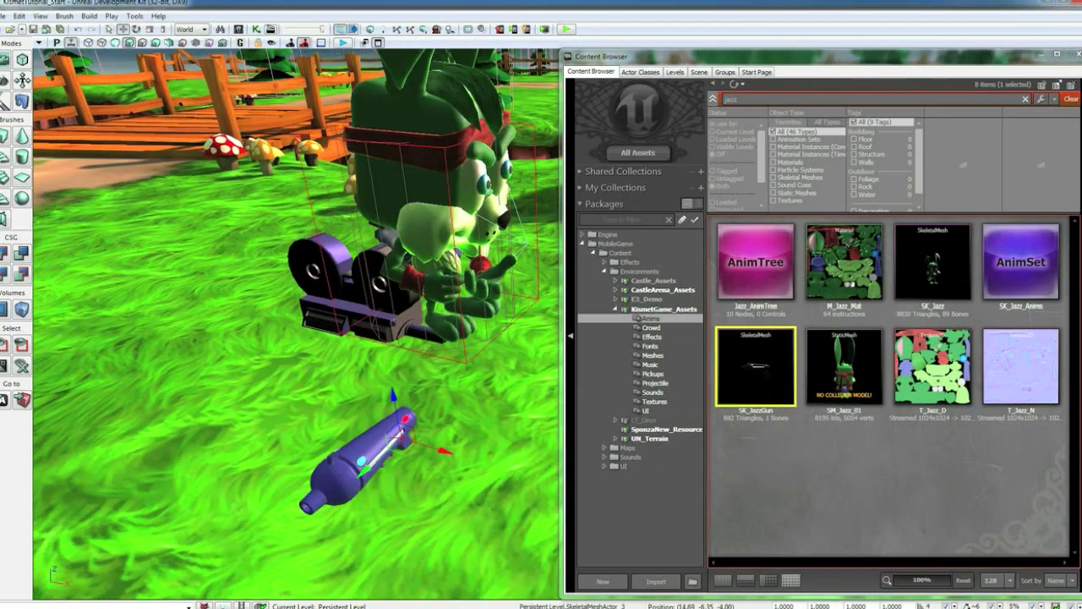
left_click(39, 42)
left_click(40, 16)
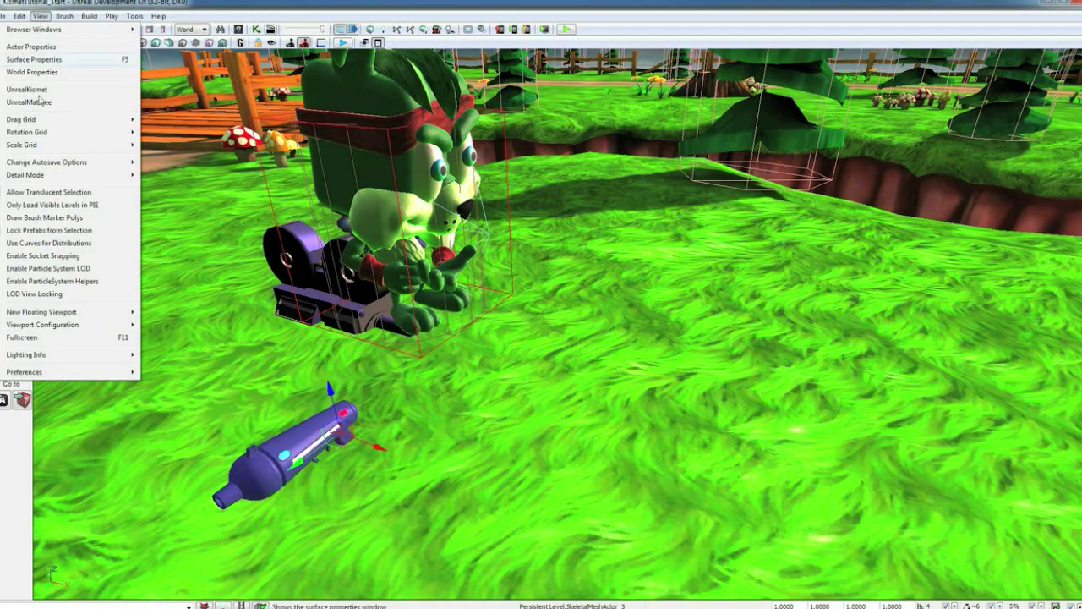
left_click(42, 256)
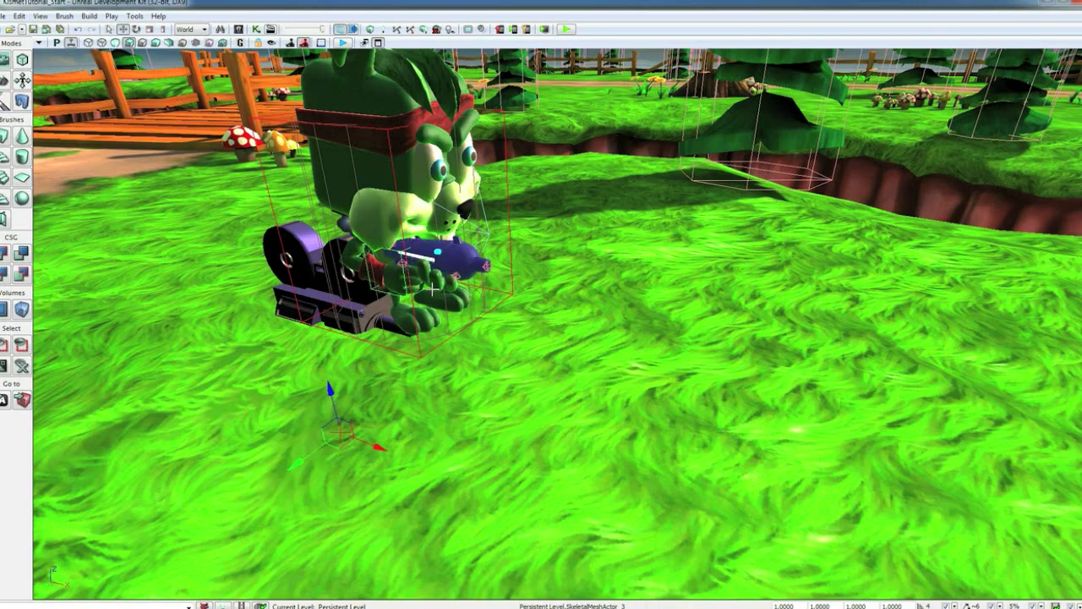
left_click_drag(487, 400, 339, 400, "alt")
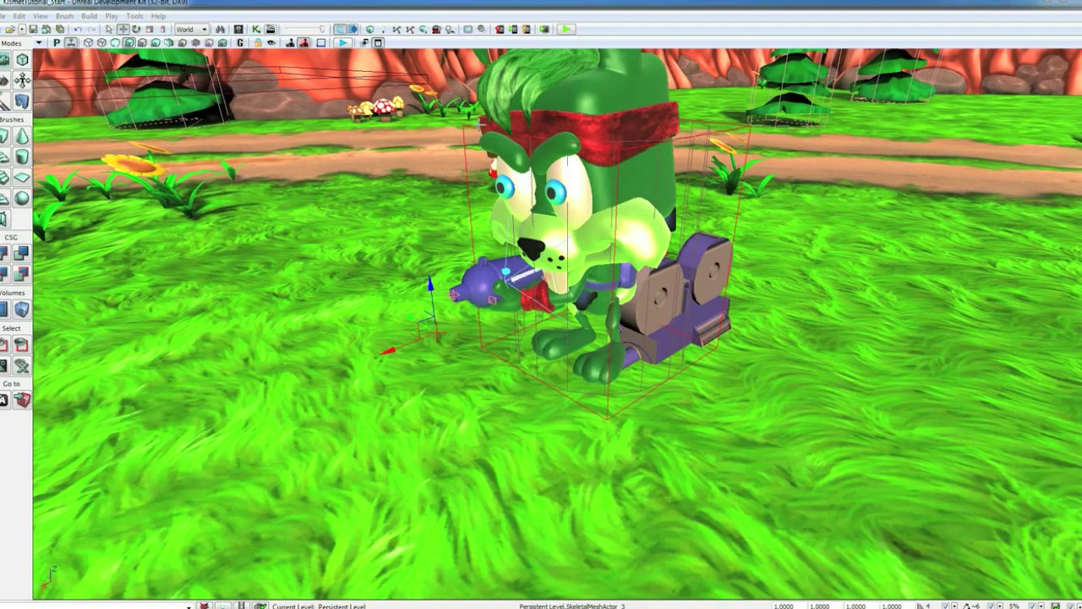
Step: Return to the Kismet graph at the Shooting Mode 1 box and bring up the add-action list
left_click(256, 30)
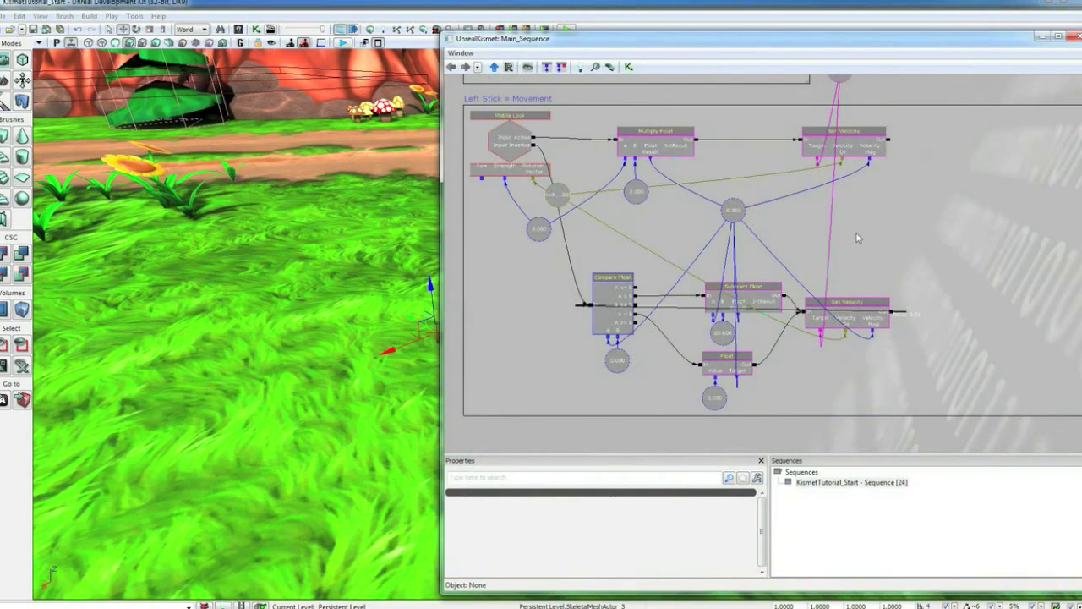
scroll(857, 238, "down", 5)
scroll(854, 355, "up", 3)
scroll(851, 440, "up", 4)
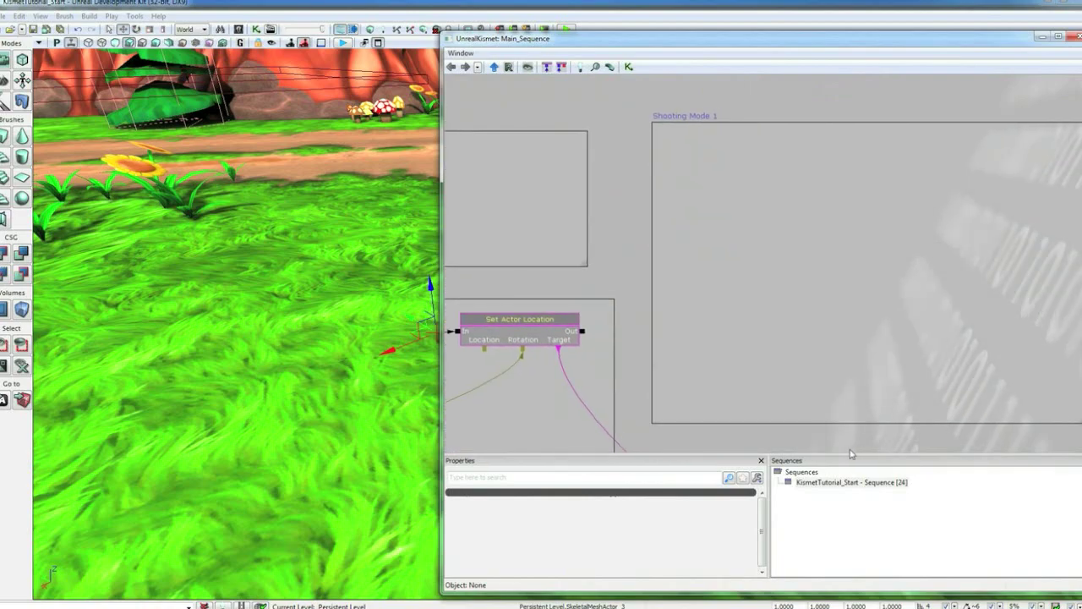
left_click_drag(851, 448, 771, 434)
right_click(661, 179)
mouse_move(583, 168)
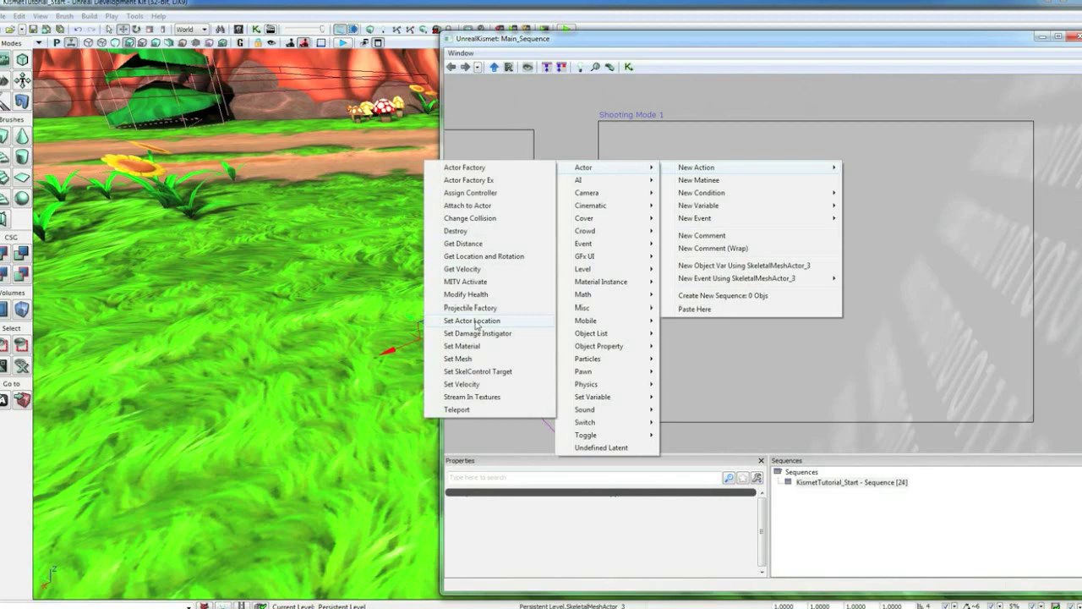
Step: Add a Projectile Factory action and show the Projectile package assets in the Content Browser
left_click(475, 308)
left_click_drag(590, 299, 592, 300)
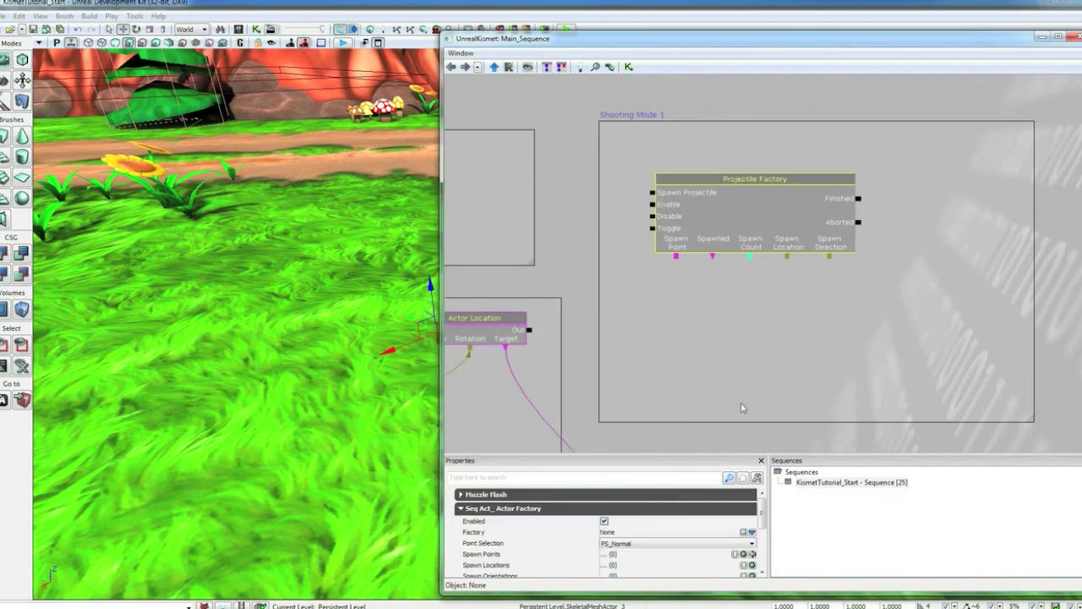
left_click(239, 30)
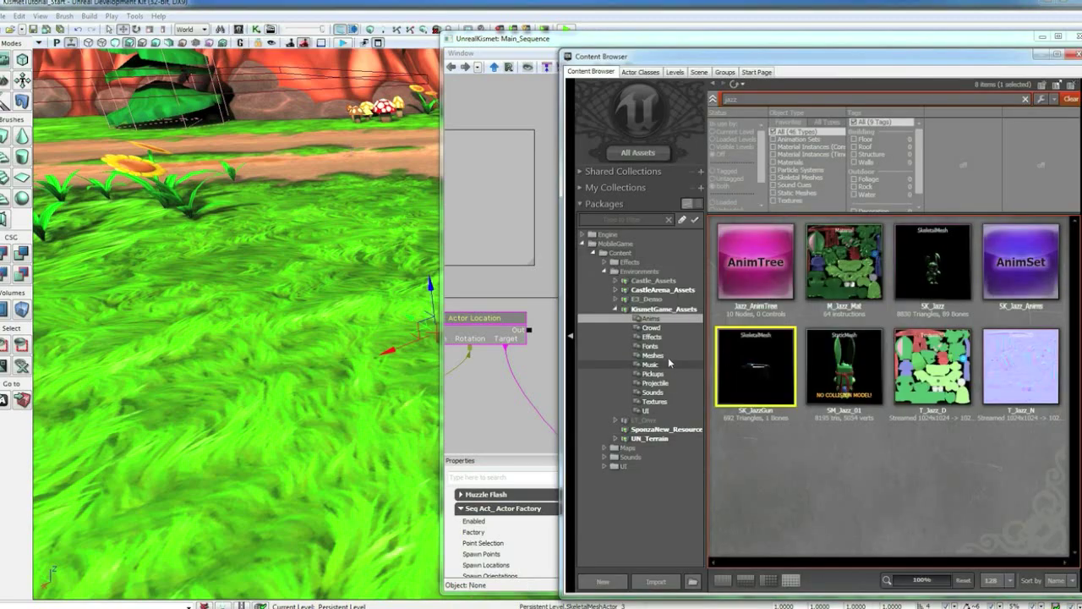
left_click(656, 382)
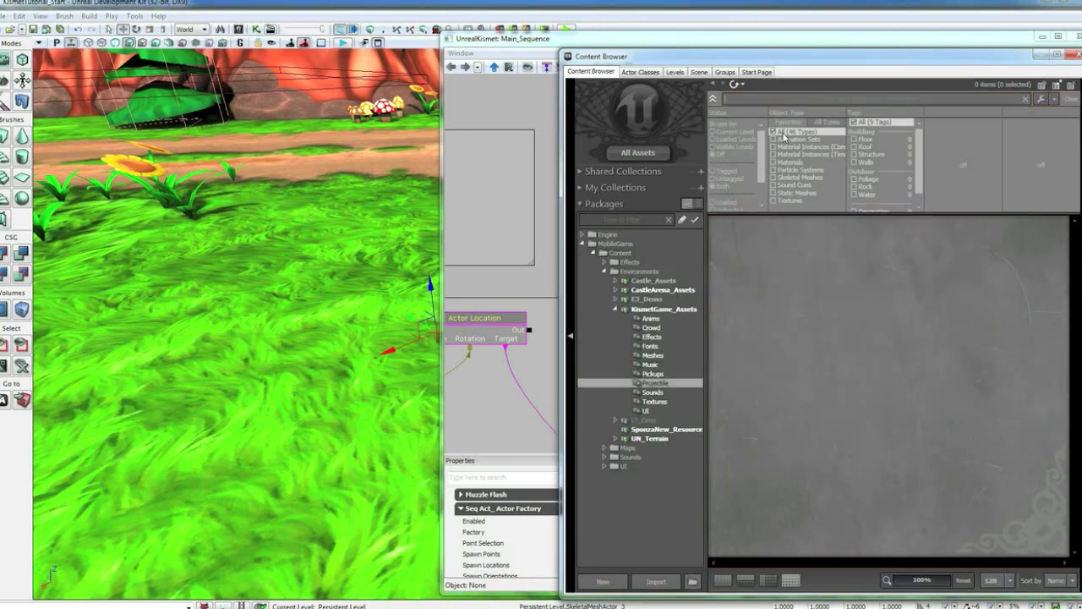
left_click_drag(767, 61, 249, 39)
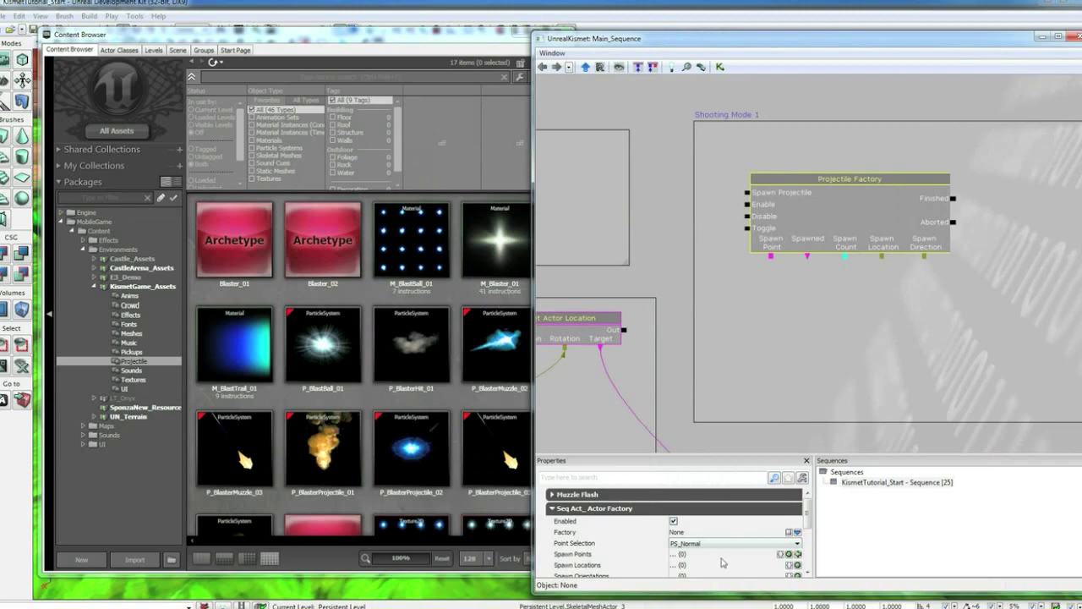
Step: Set the factory to ActorFactoryArchetype with Blaster_01 as the archetype actor
scroll(805, 507, "down", 1)
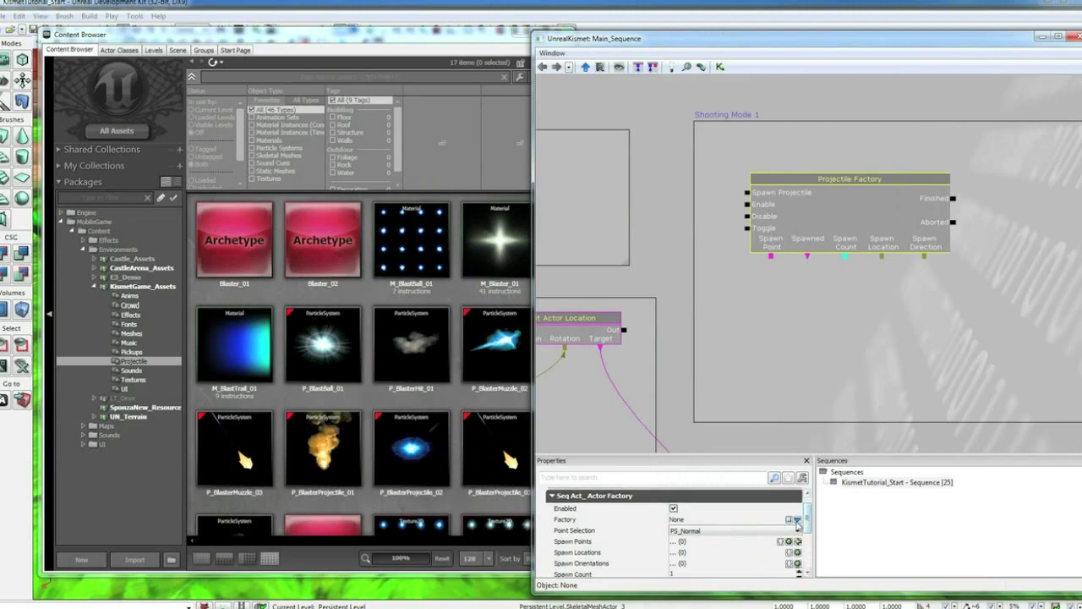
left_click(797, 521)
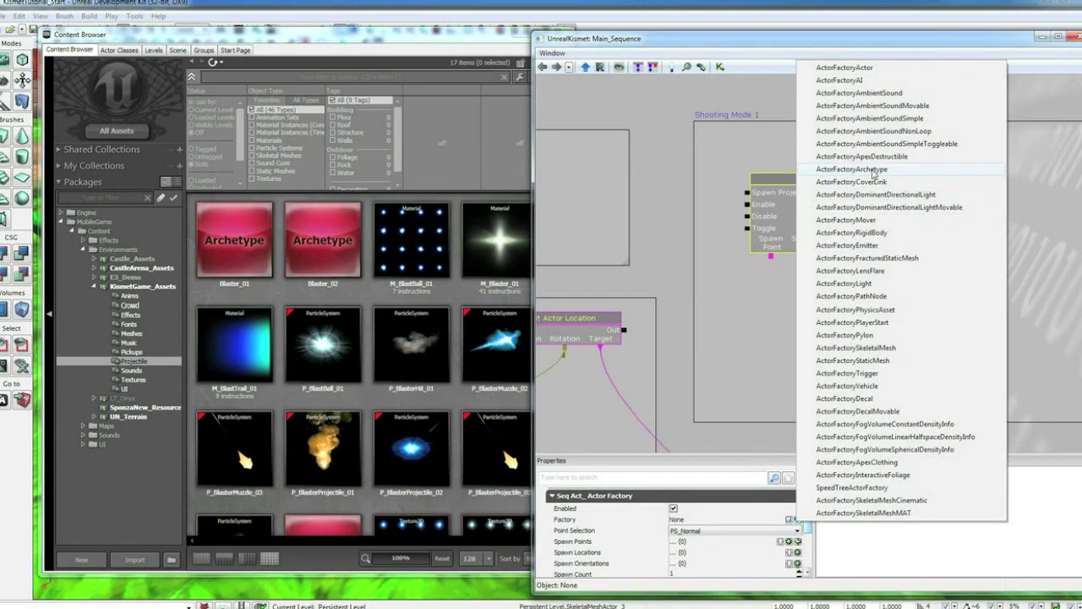
left_click(874, 170)
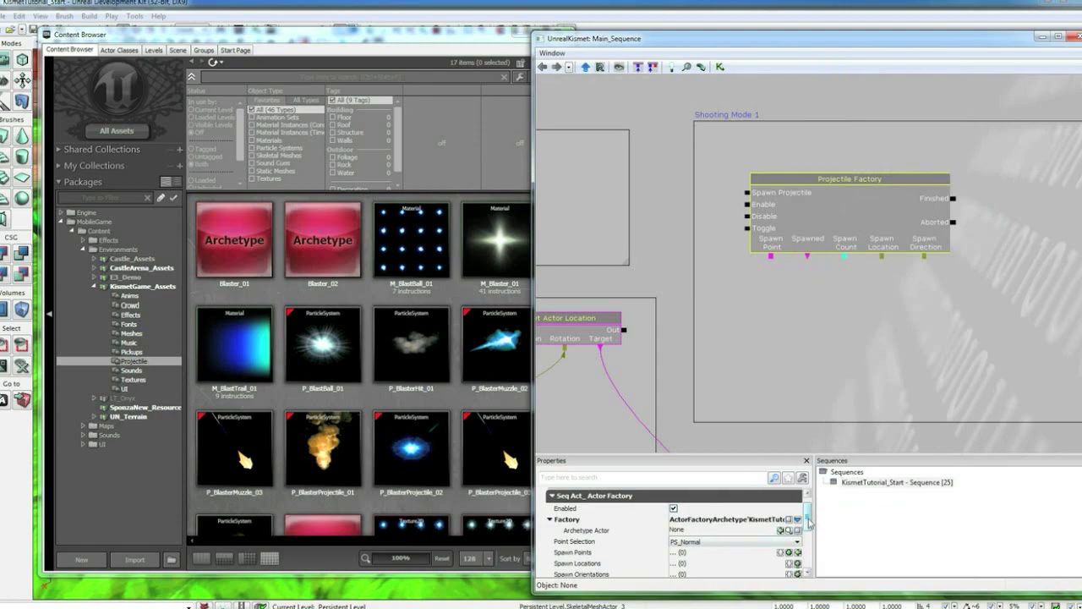
scroll(808, 522, "down", 1)
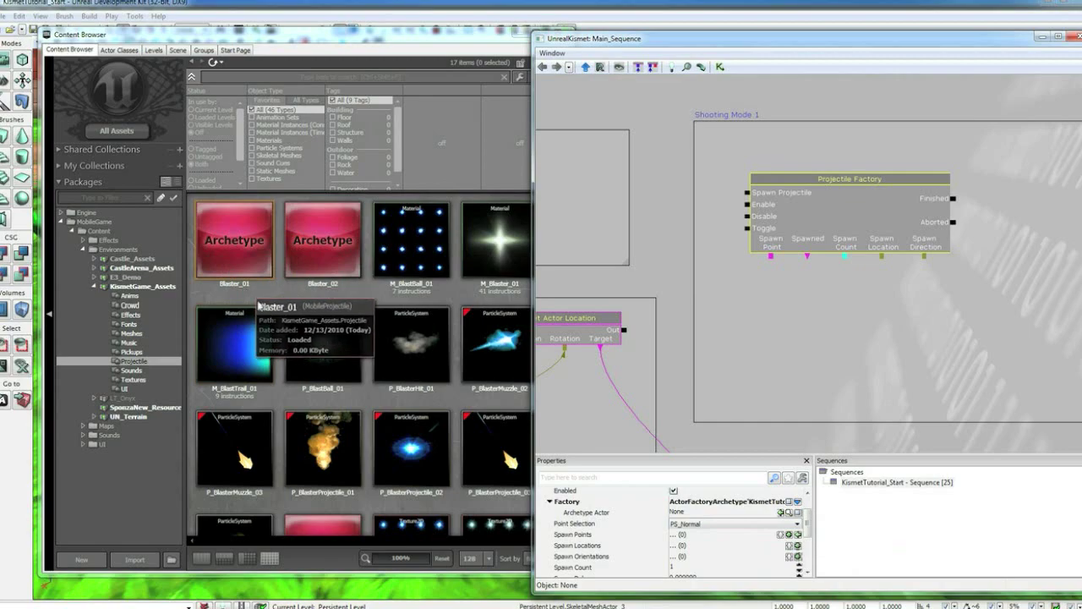
left_click(695, 512)
type("Blaster_01")
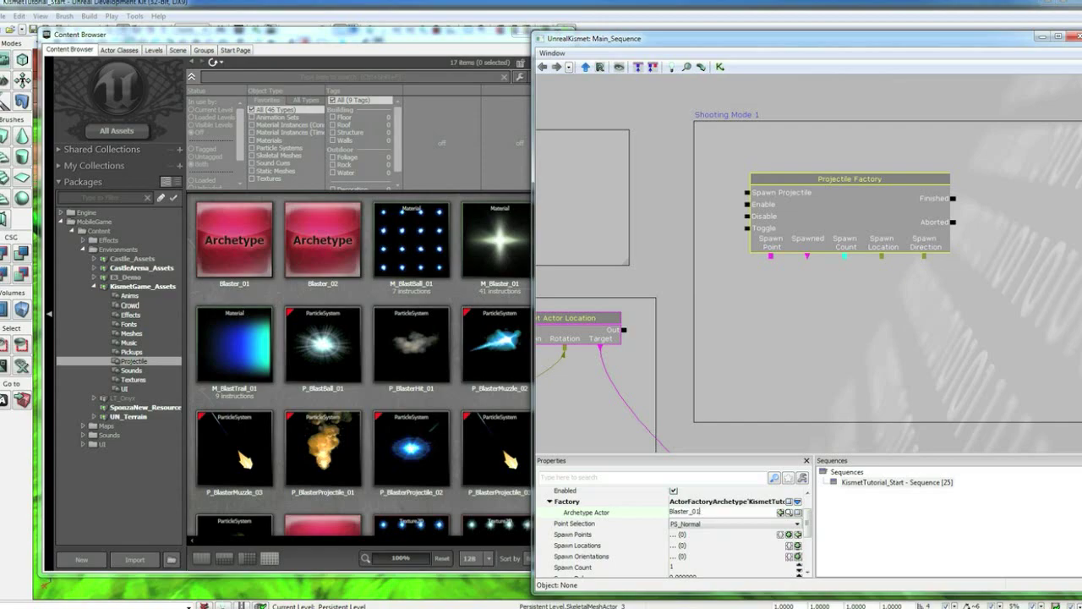
key("Return")
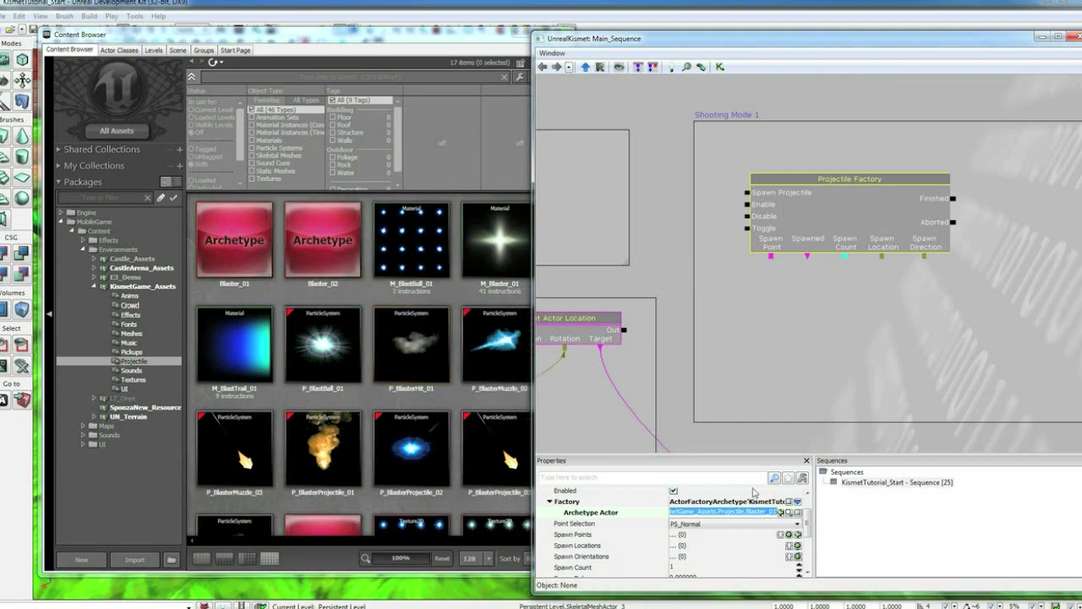
Step: Set the muzzle flash template to P_BlasterMuzzle_02 on the Muzzle socket
left_click_drag(807, 526, 812, 507)
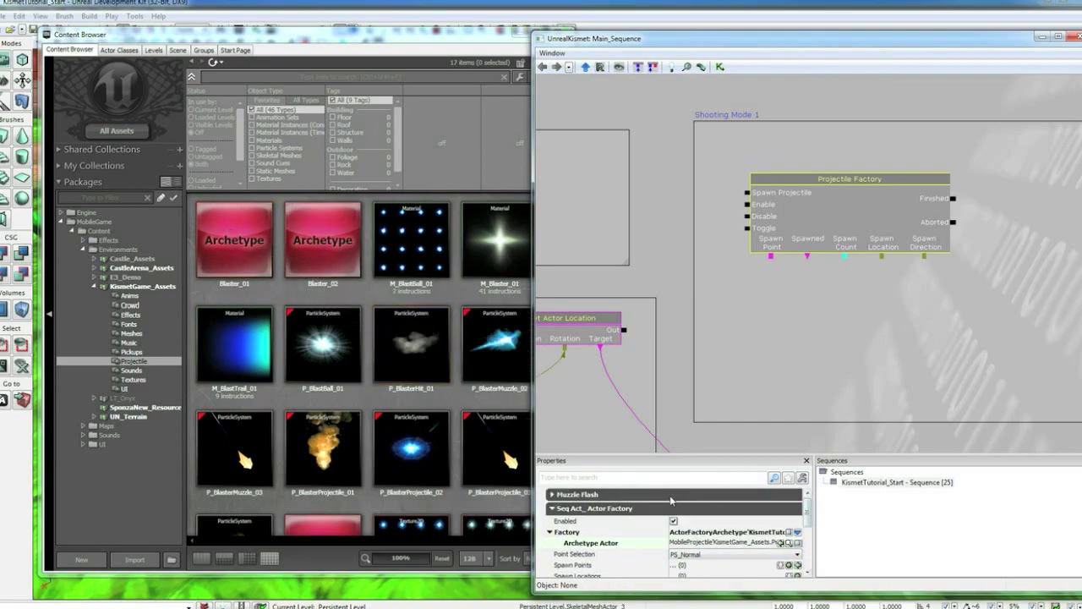
left_click(553, 496)
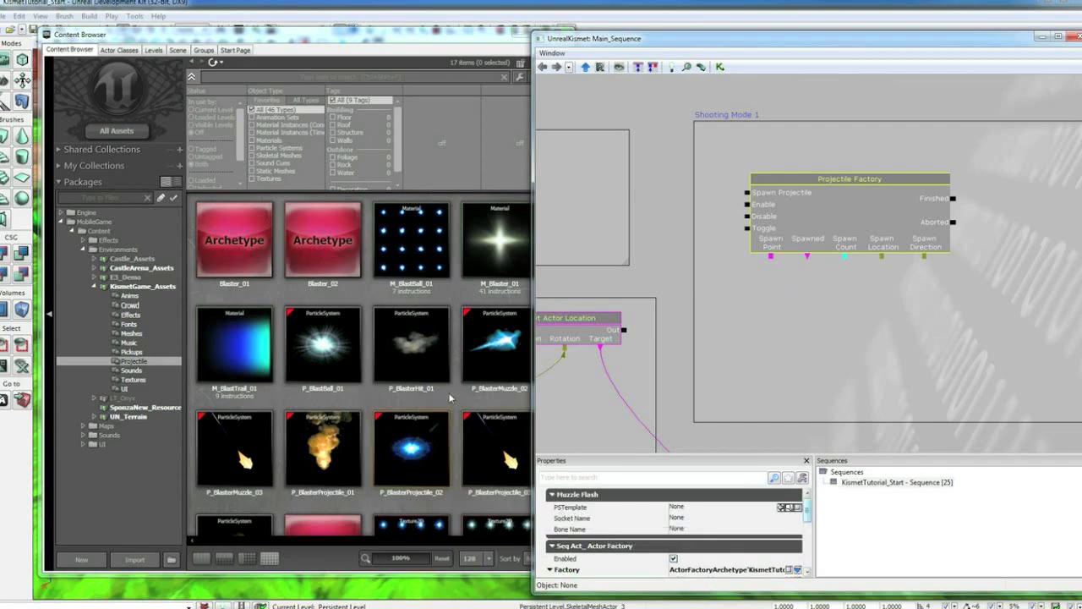
left_click(417, 66)
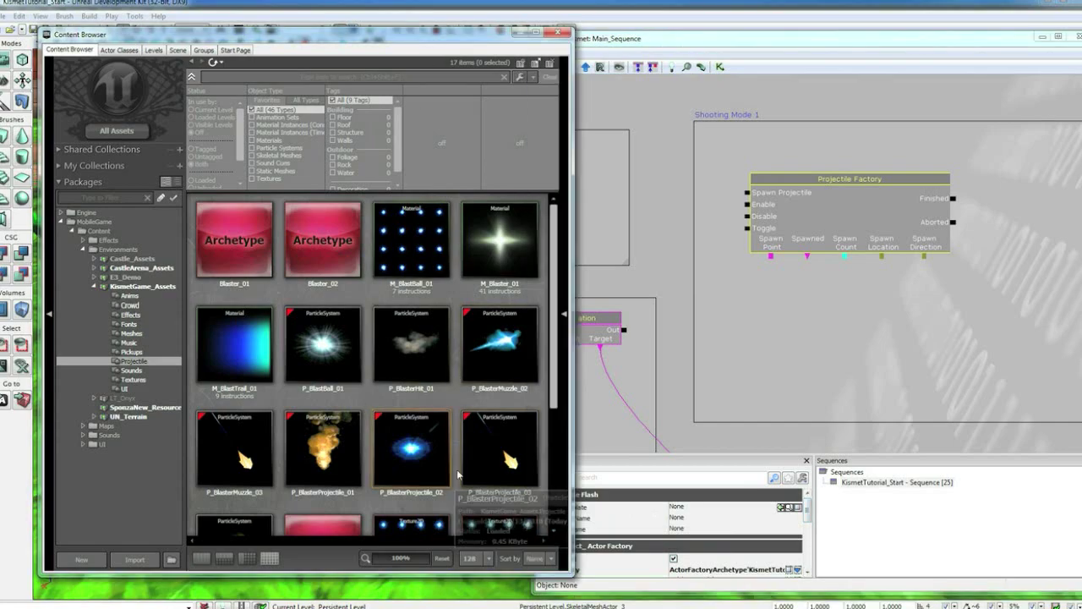
left_click(500, 345)
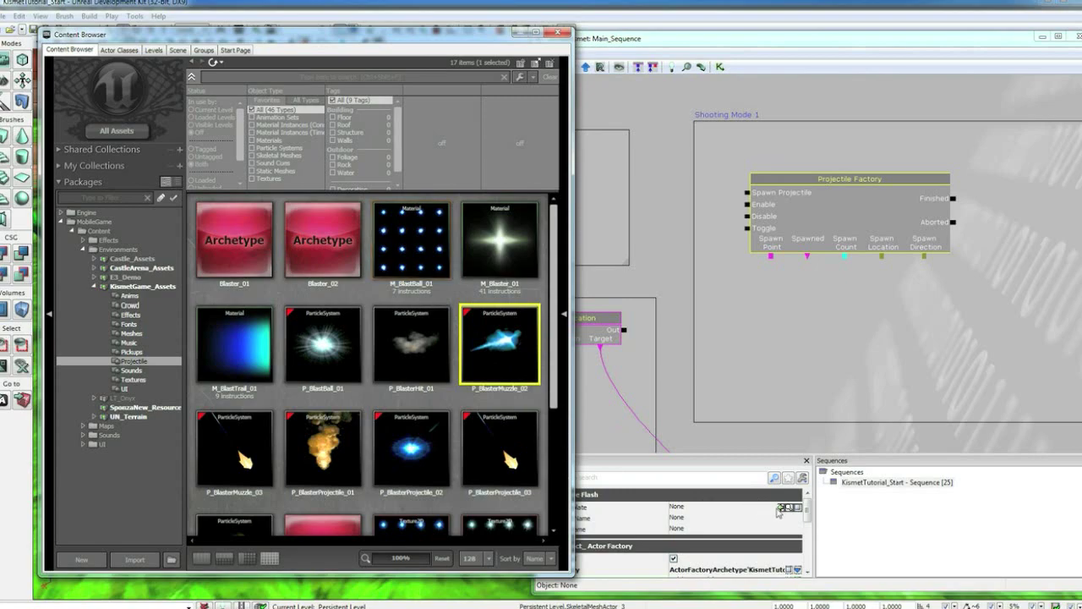
left_click(781, 508)
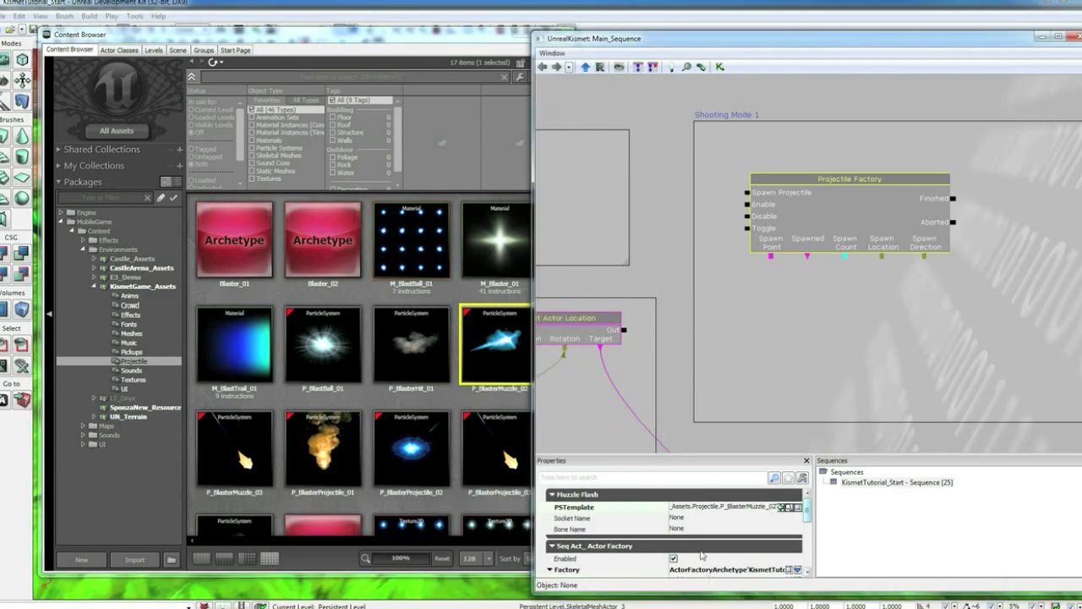
left_click(685, 518)
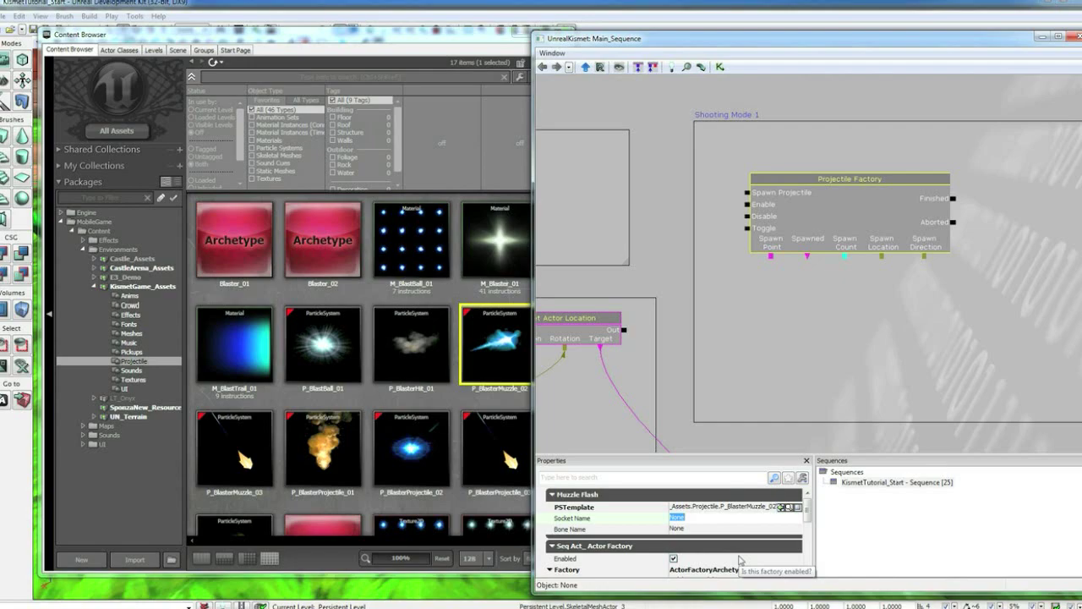
type("Muzzle")
key("Return")
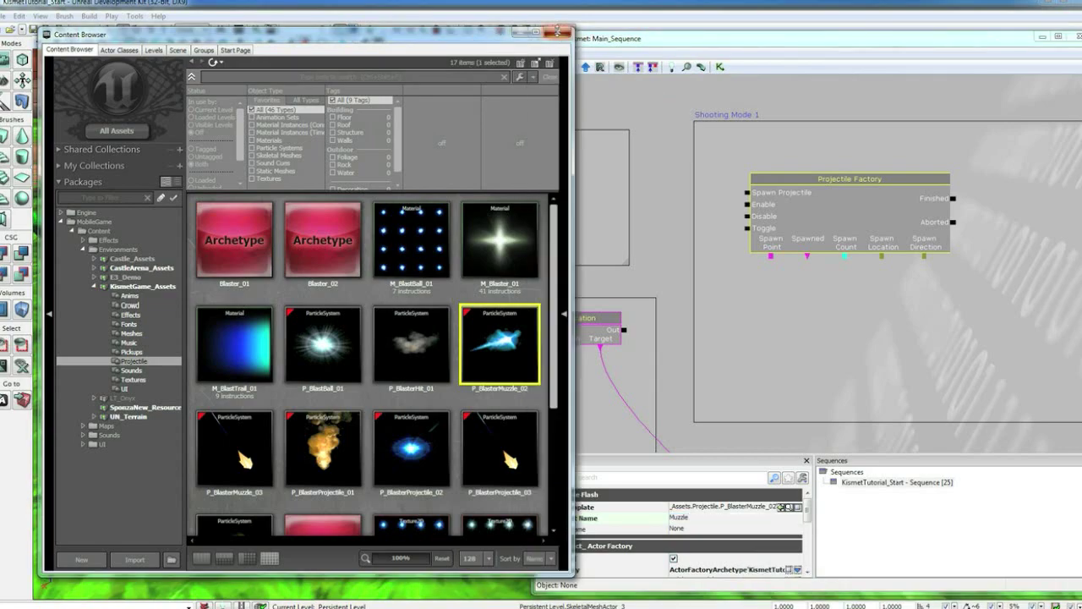
Step: Attach the selected character, SkeletalMeshActor_3, as the Projectile Factory's spawn point
left_click(562, 34)
scroll(174, 456, "up", 3)
scroll(174, 456, "up", 3)
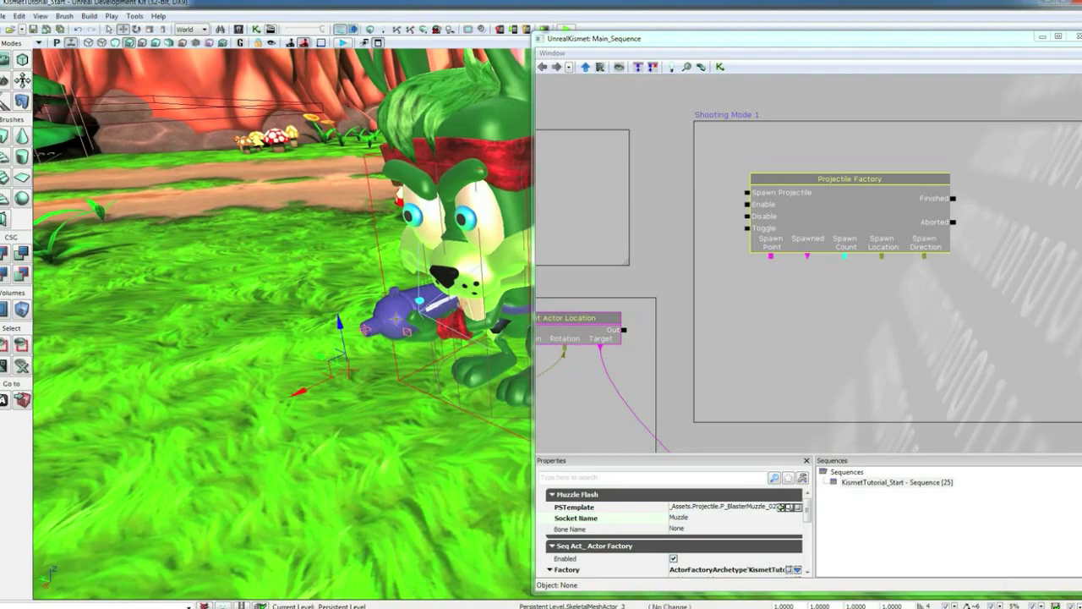
right_click(771, 257)
left_click(820, 263)
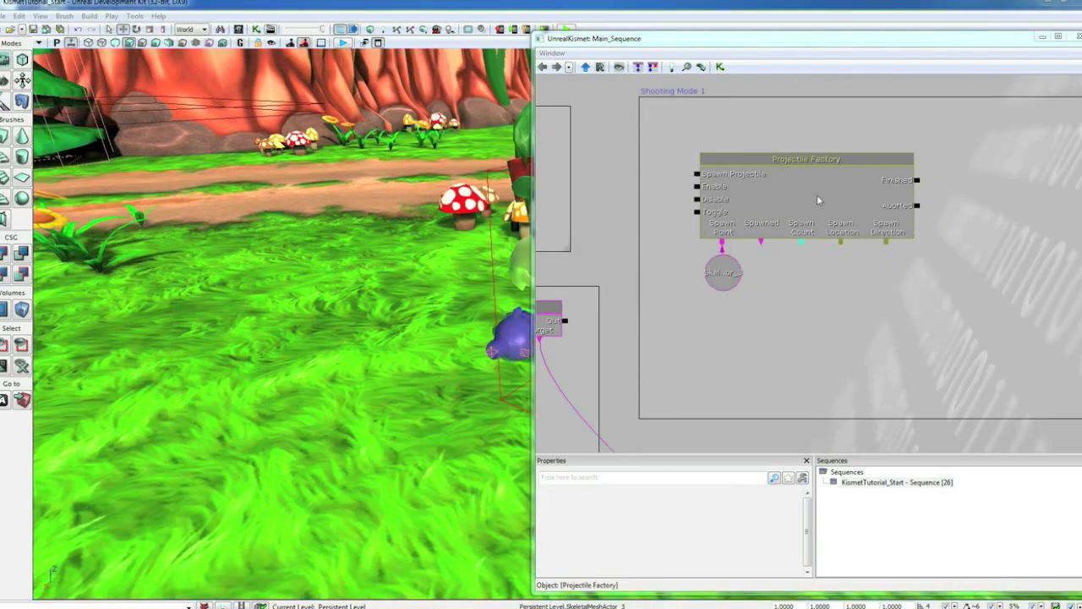
Step: Add a Switch node with a link count of 2 next to the Setup Camera group
mouse_move(705, 341)
left_mouse_down()
mouse_move(1047, 320)
mouse_move(901, 326)
mouse_move(991, 333)
mouse_move(896, 316)
mouse_move(869, 330)
left_mouse_up()
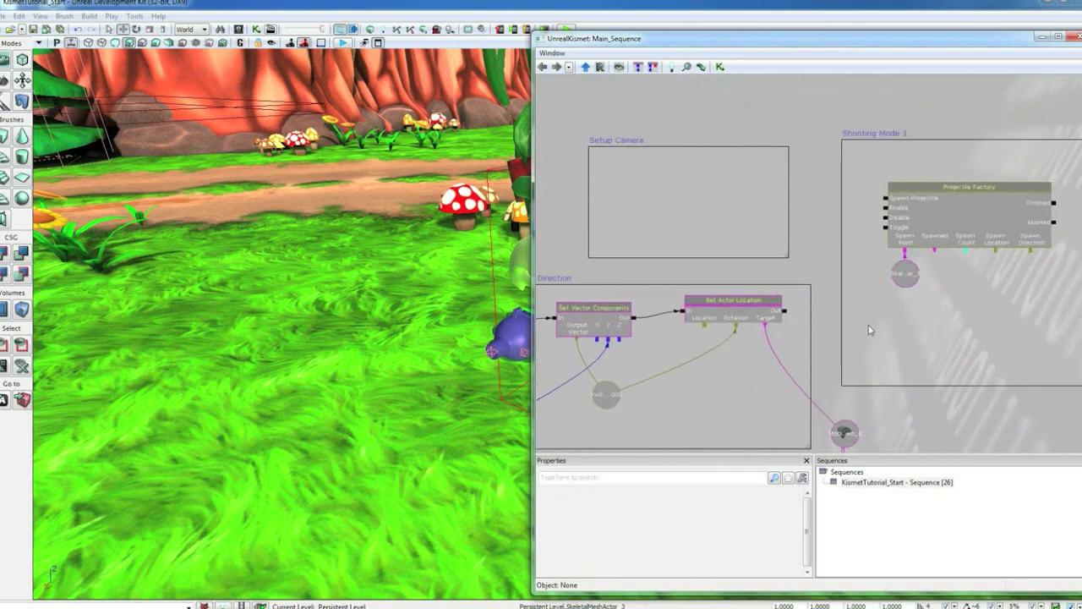
right_click(869, 330)
left_click(856, 281)
left_click_drag(857, 280, 888, 292)
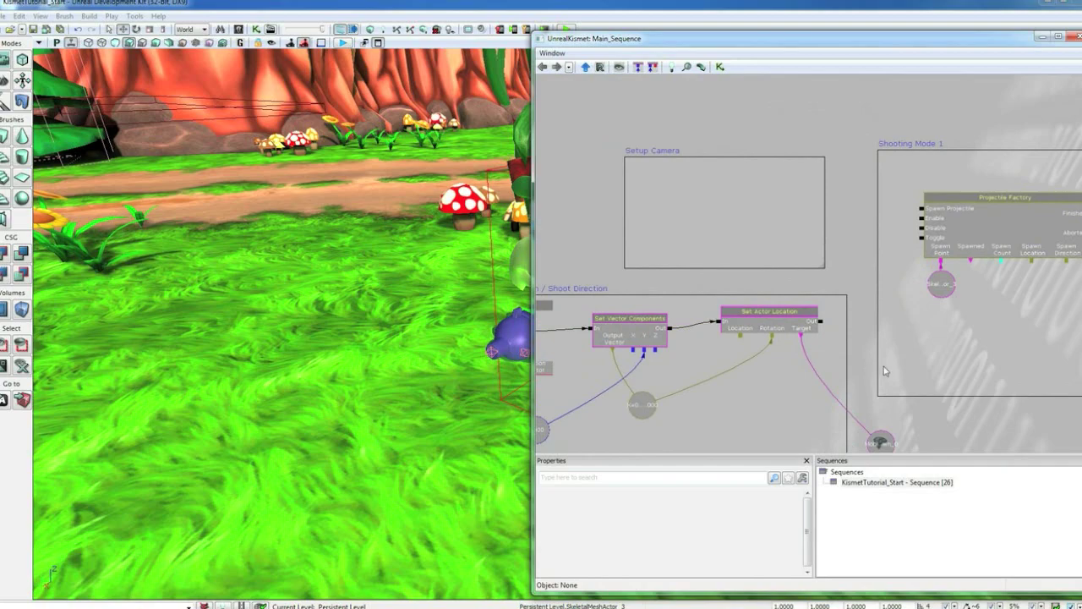
left_click_drag(916, 351, 845, 345)
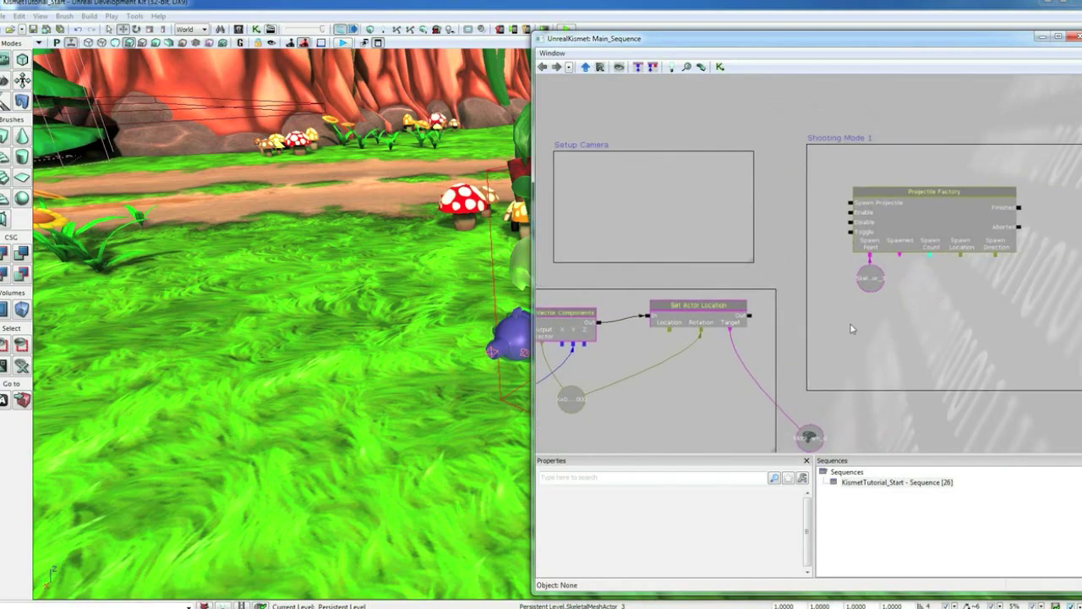
right_click(850, 329)
mouse_move(886, 316)
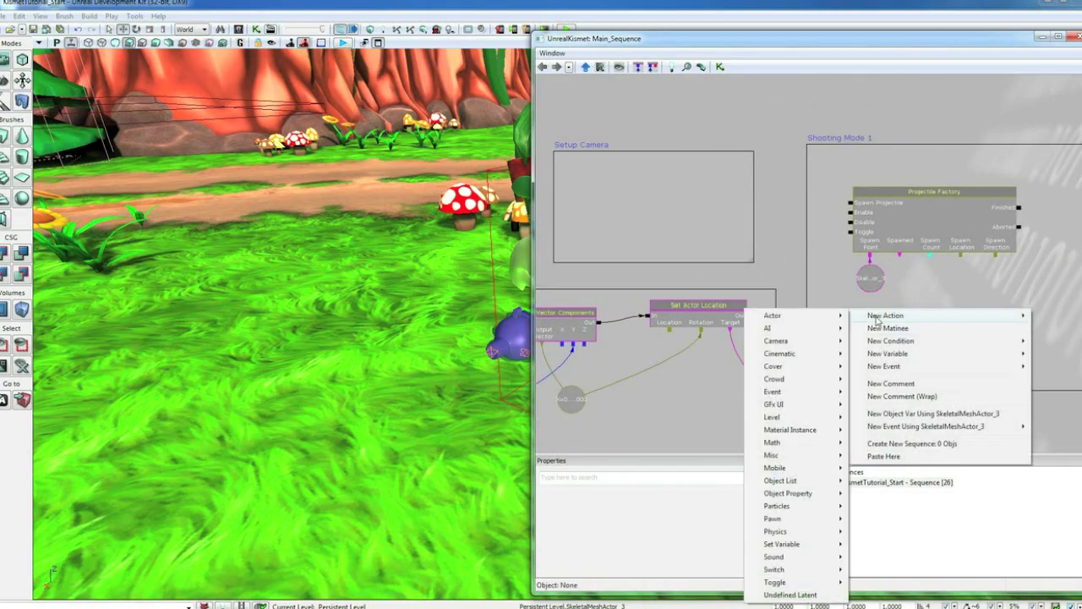
mouse_move(774, 569)
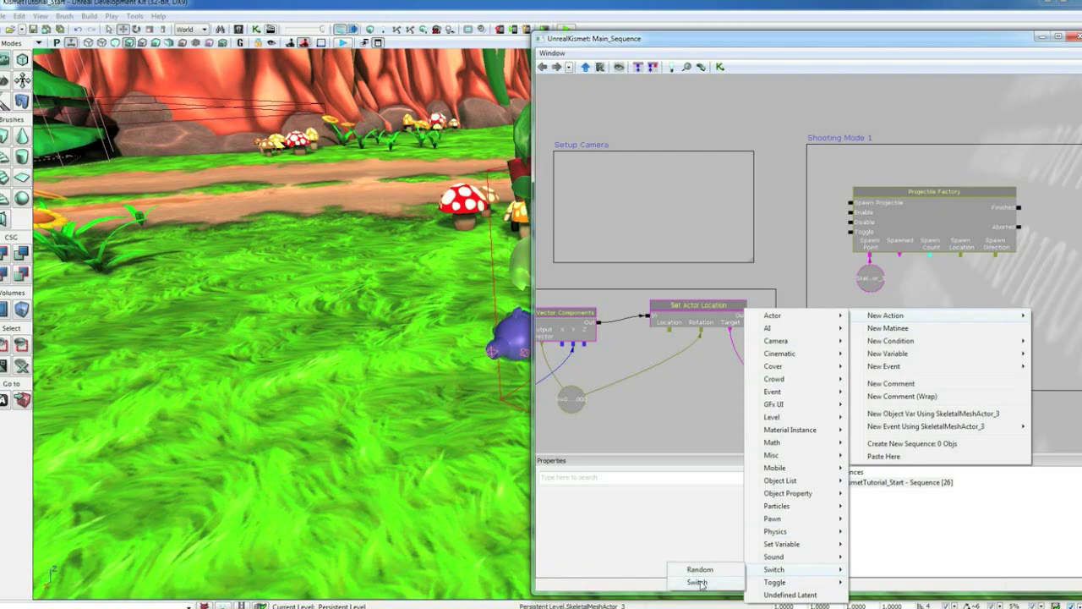
left_click(698, 584)
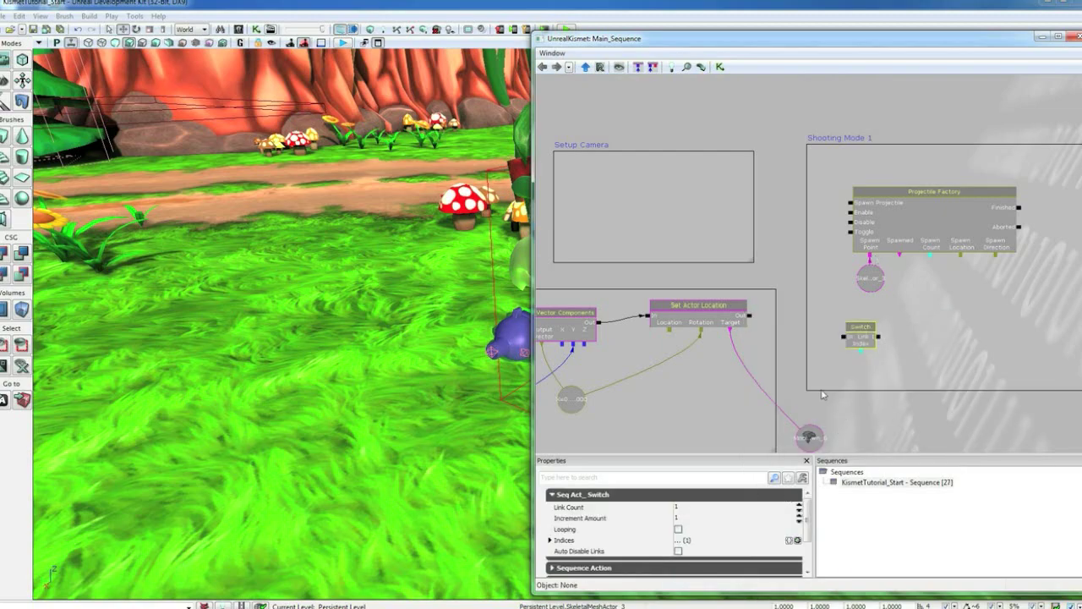
left_click(691, 510)
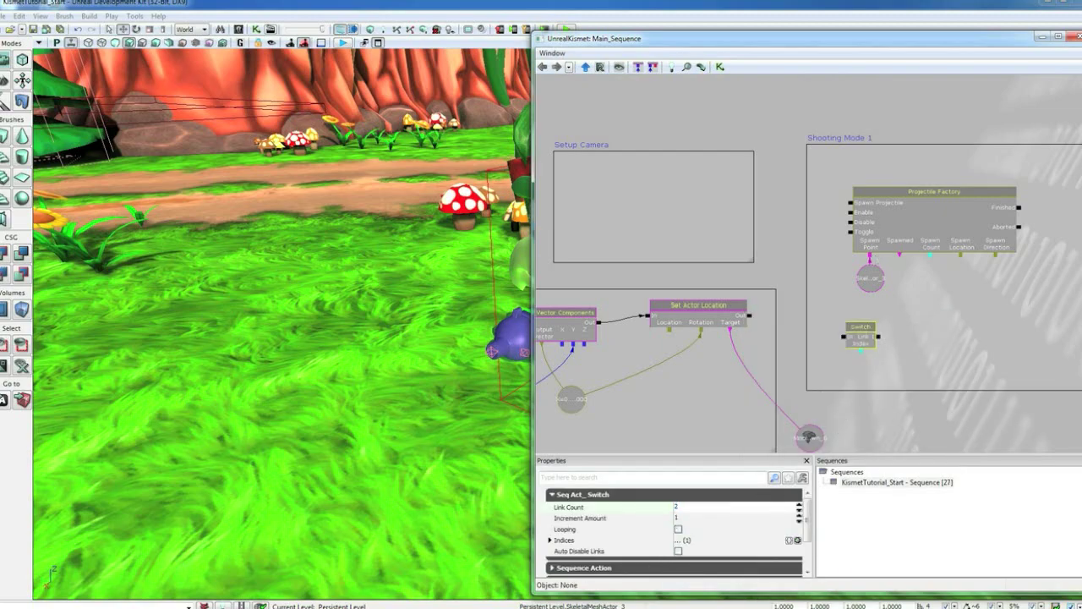
key("Return")
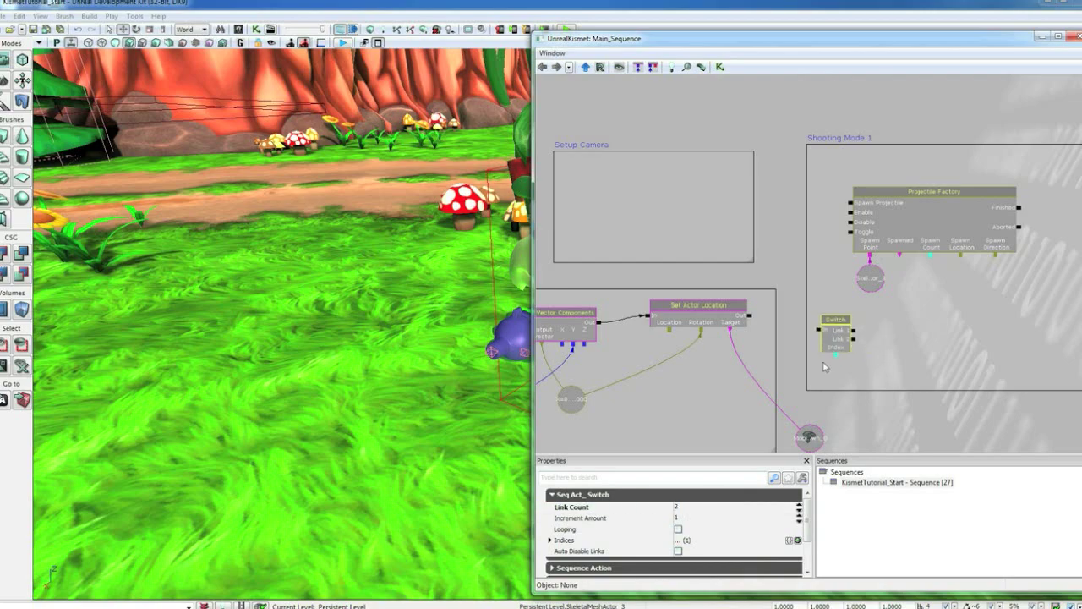
Step: Wire Mobile Look into the Switch, give it a new Int index, and link Link 1 to Spawn Projectile
left_click_drag(826, 367, 980, 365)
left_click(930, 333)
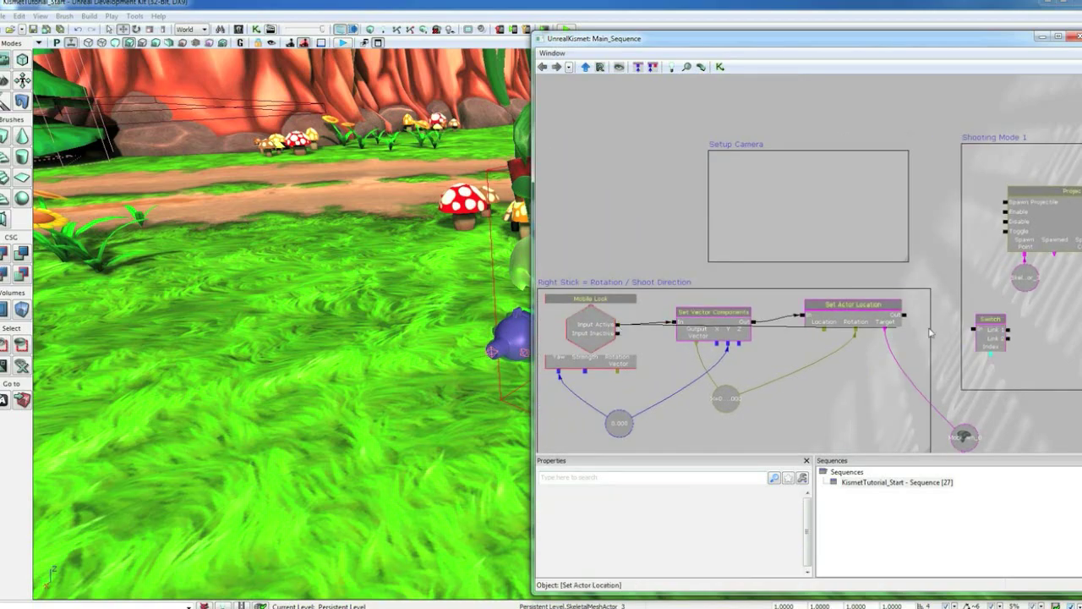
left_click_drag(931, 332, 780, 374)
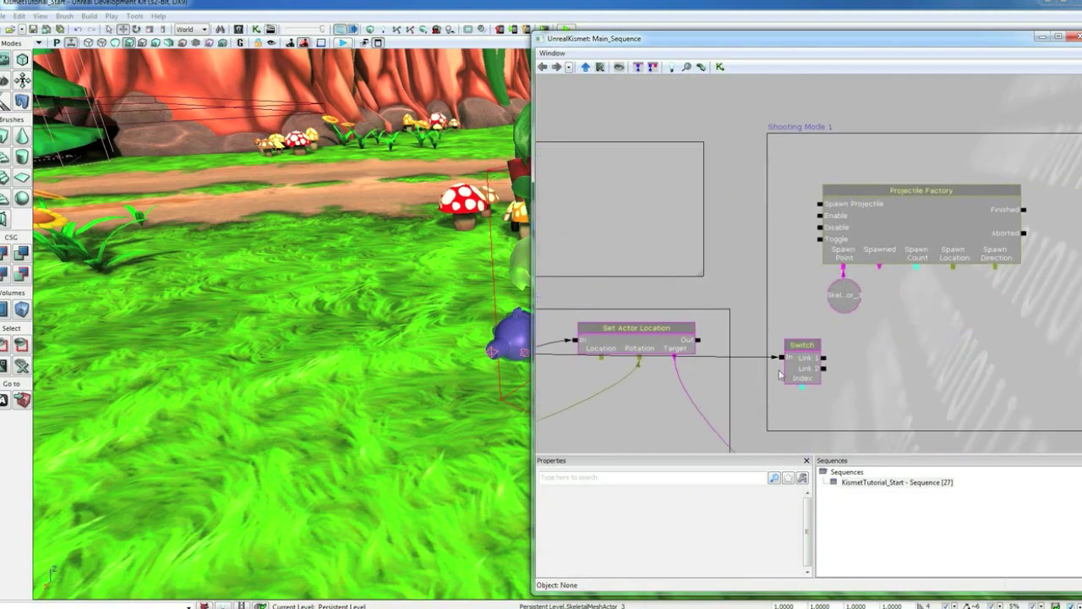
left_click(814, 381)
right_click(803, 391)
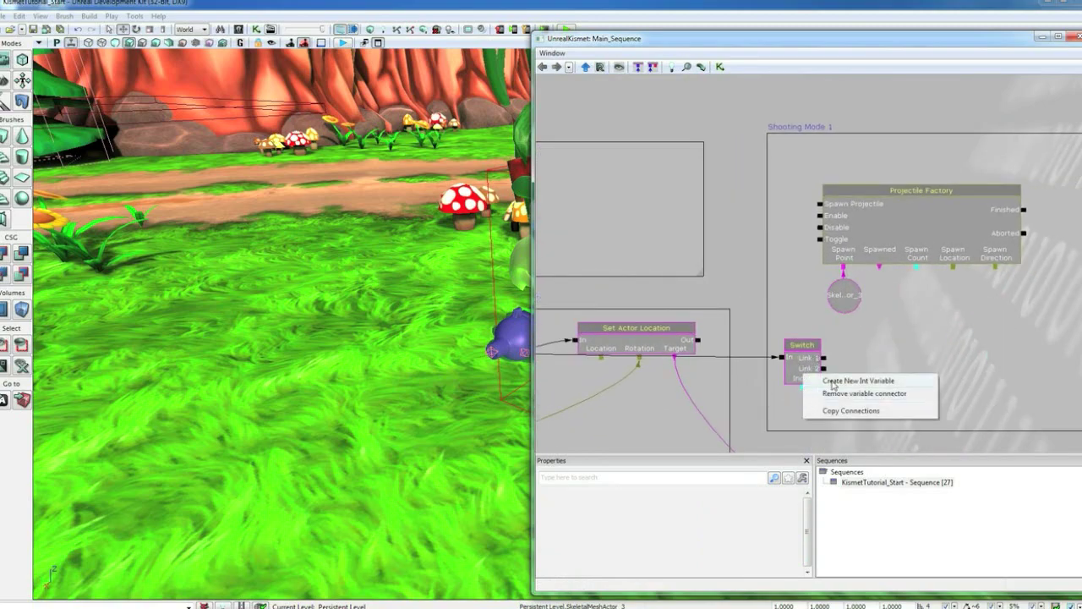
left_click(834, 383)
left_click(831, 355)
left_click_drag(823, 357, 820, 204)
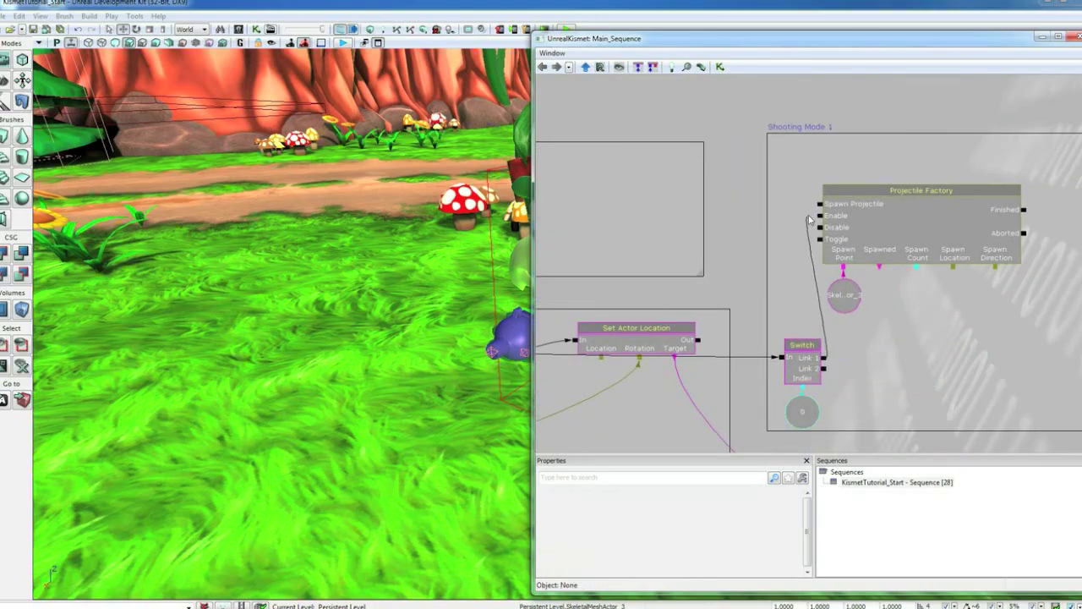
left_click_drag(788, 345, 736, 333)
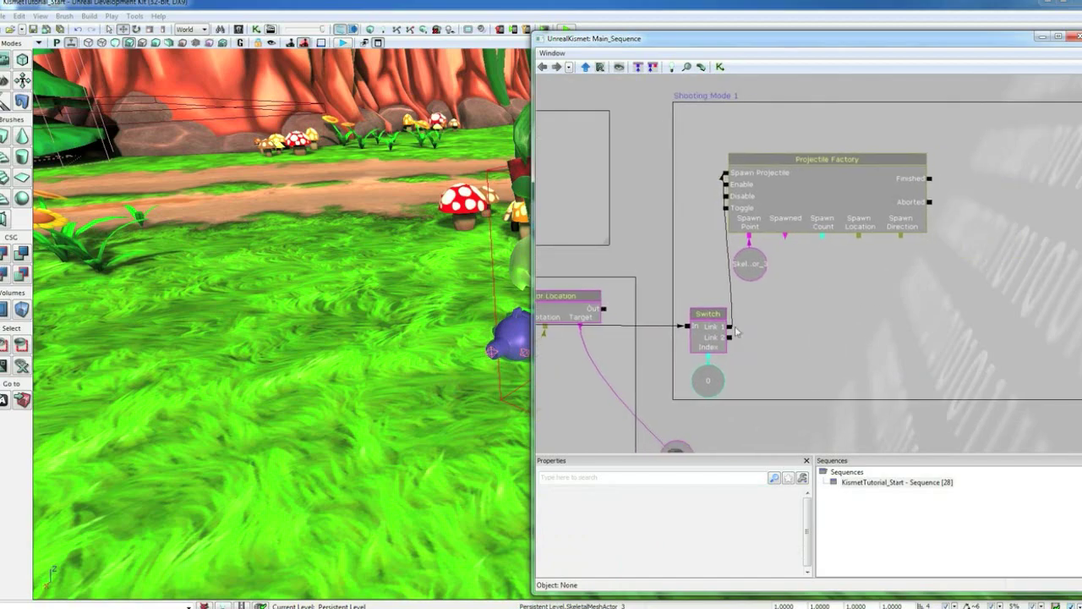
Step: Add a Set Int action with a new value-2 variable and wire Switch Link 1 into it
right_click(780, 302)
mouse_move(822, 308)
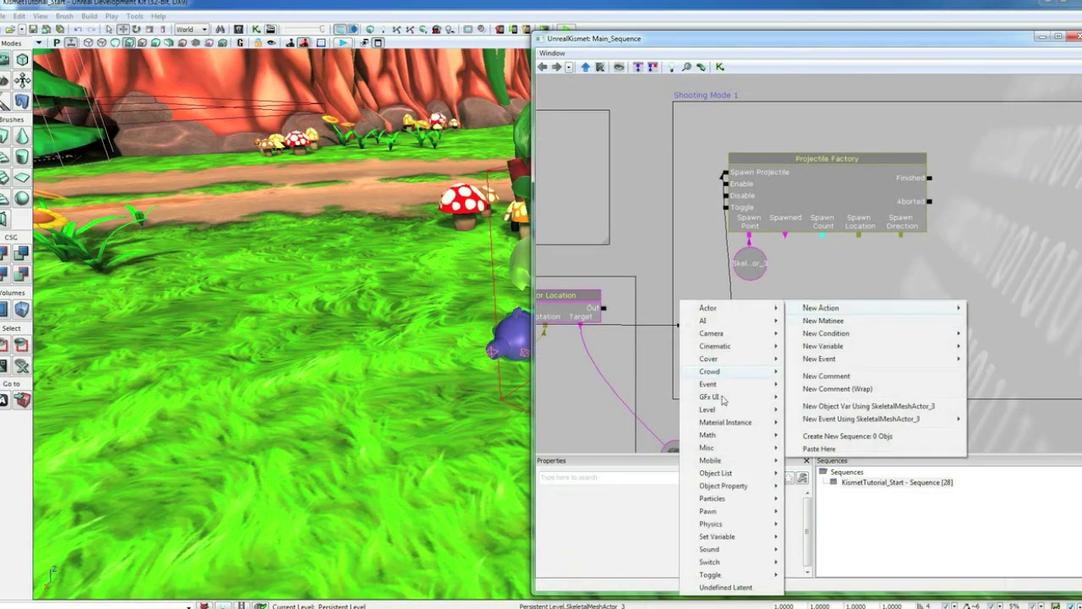
mouse_move(717, 536)
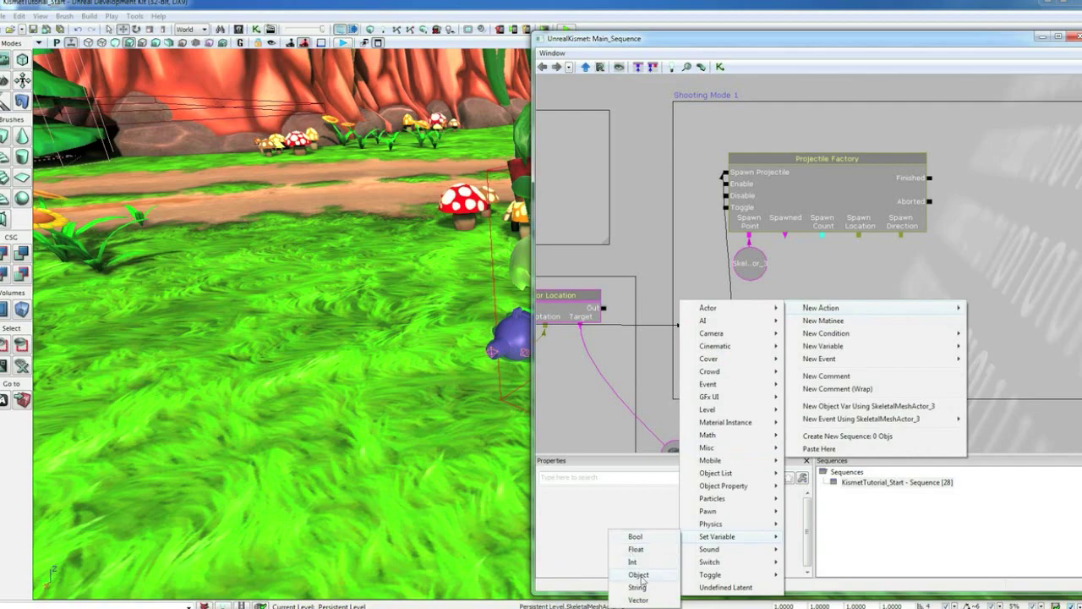
left_click(638, 563)
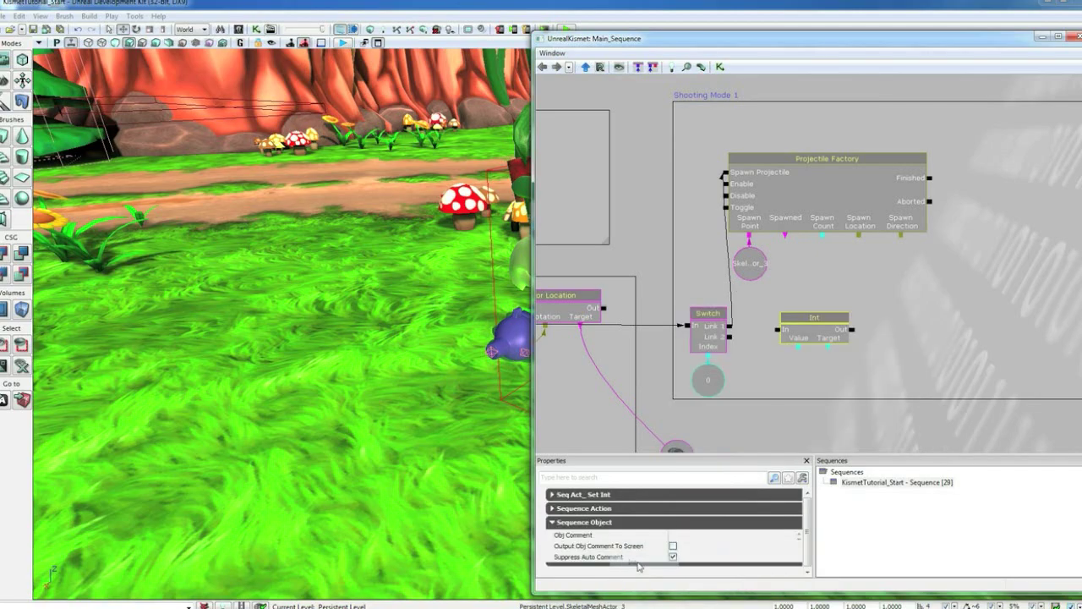
left_click(824, 357)
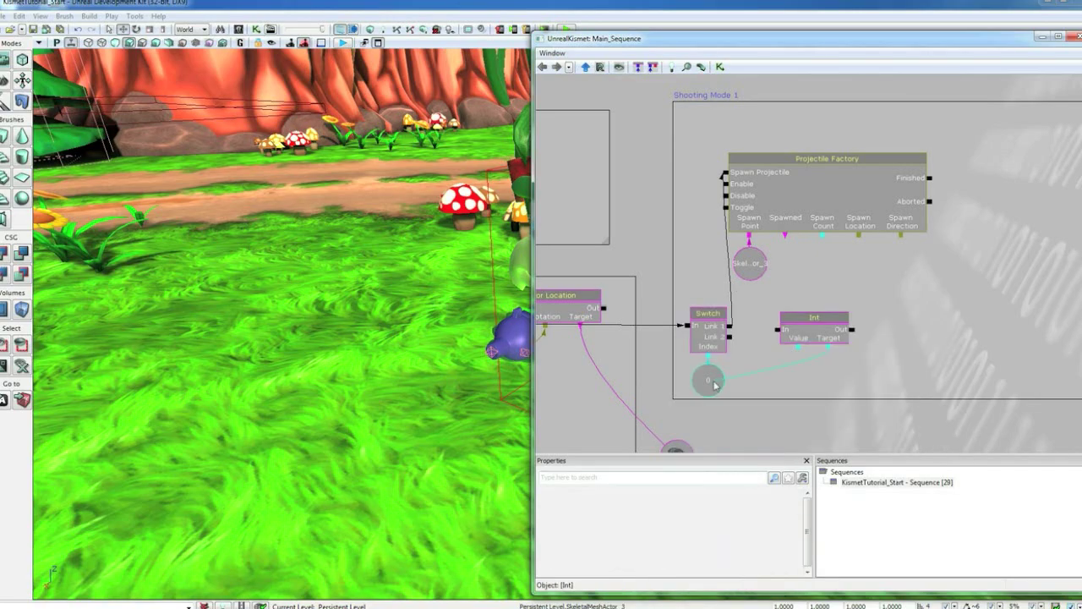
right_click(798, 345)
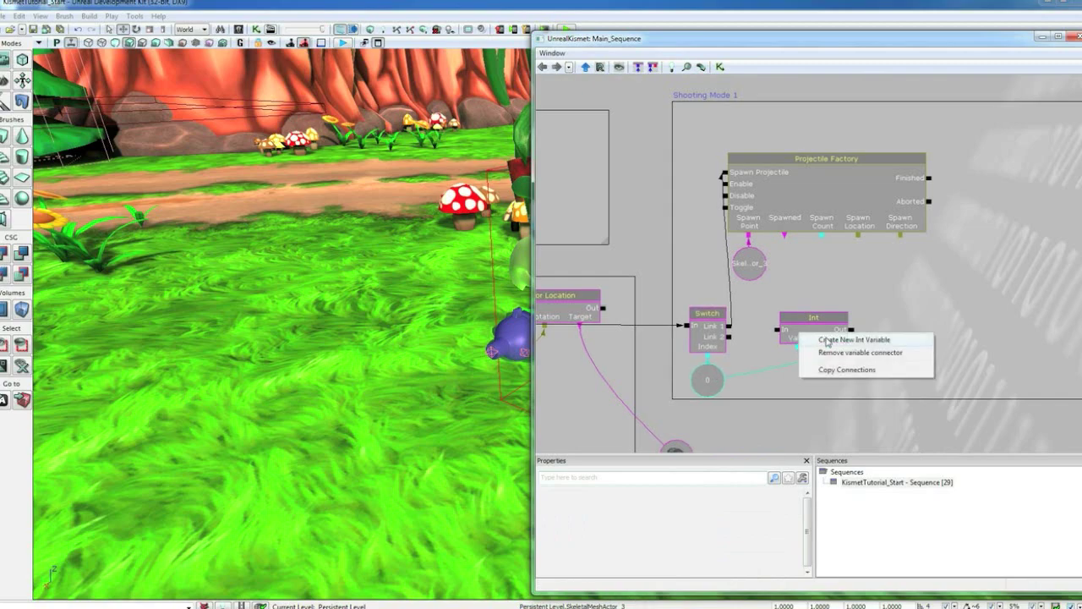
left_click(828, 342)
left_click(683, 508)
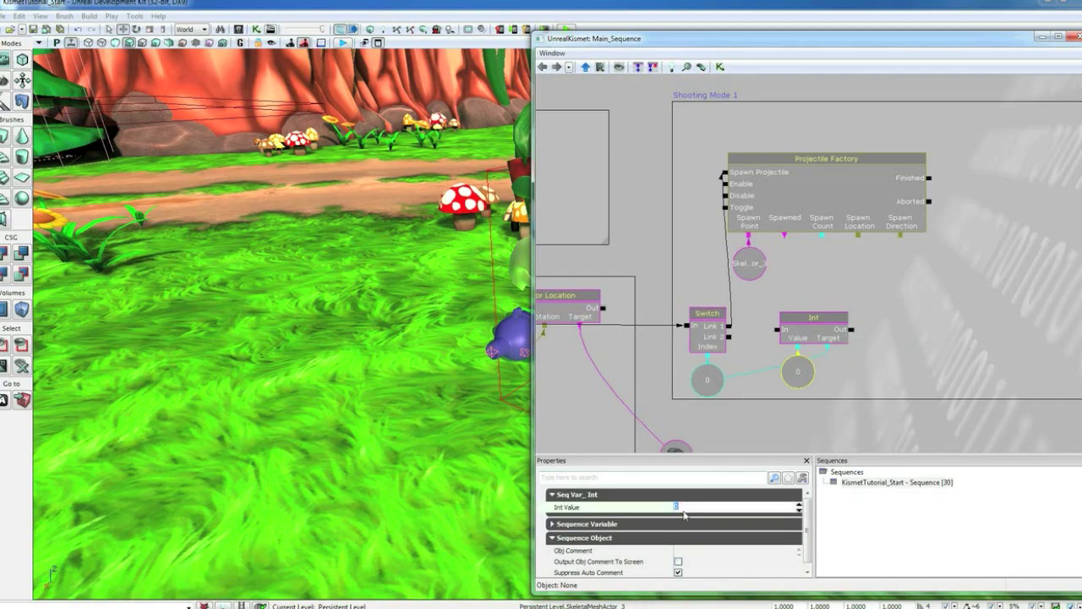
type("2")
key("Return")
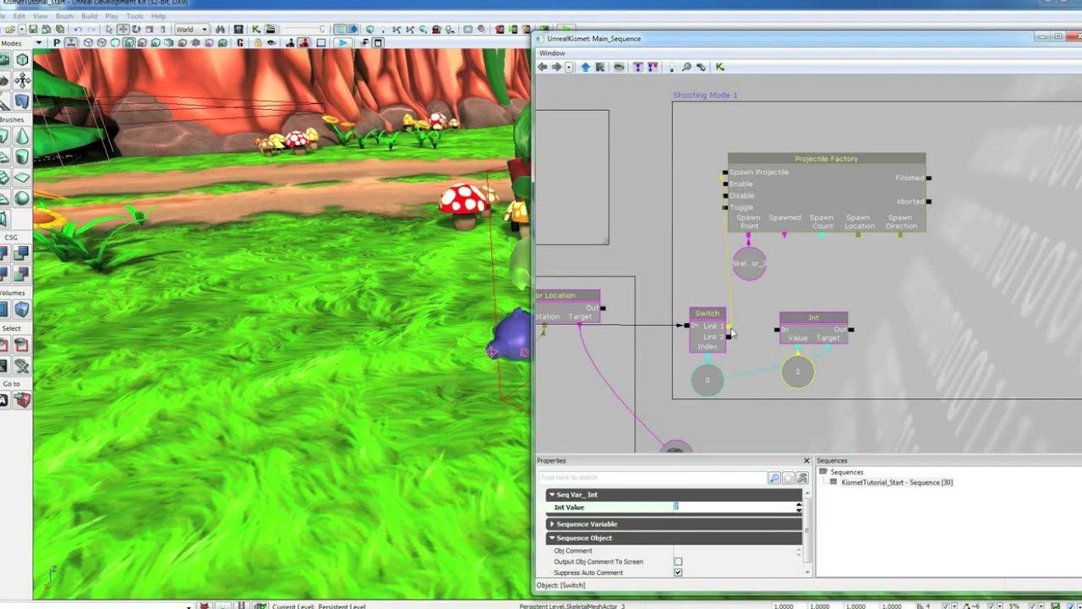
mouse_move(732, 332)
left_mouse_down()
mouse_move(857, 336)
mouse_move(761, 330)
left_mouse_up()
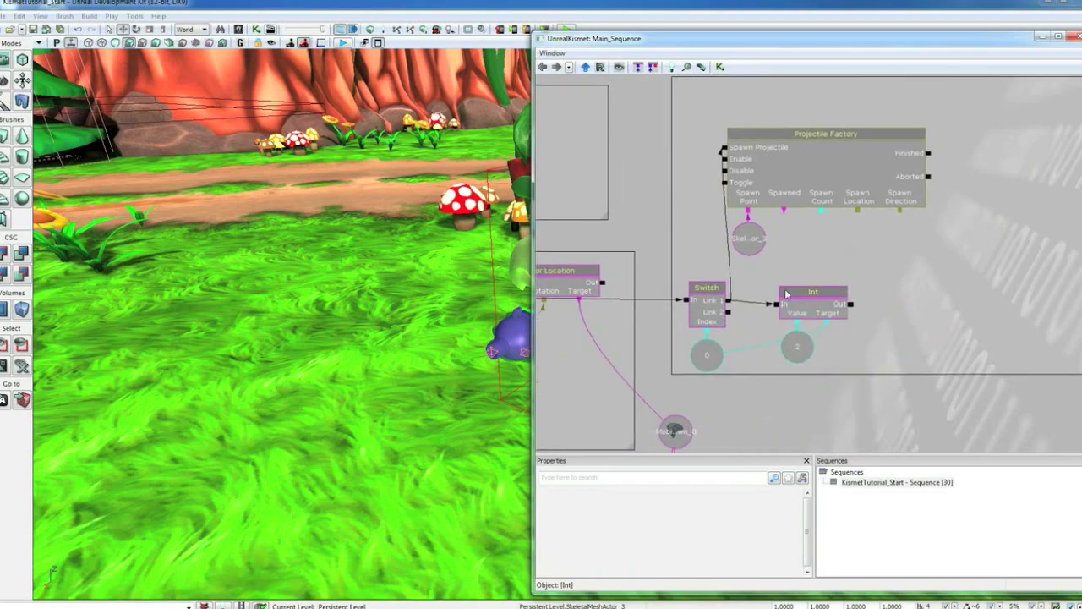
left_click_drag(899, 324, 871, 317)
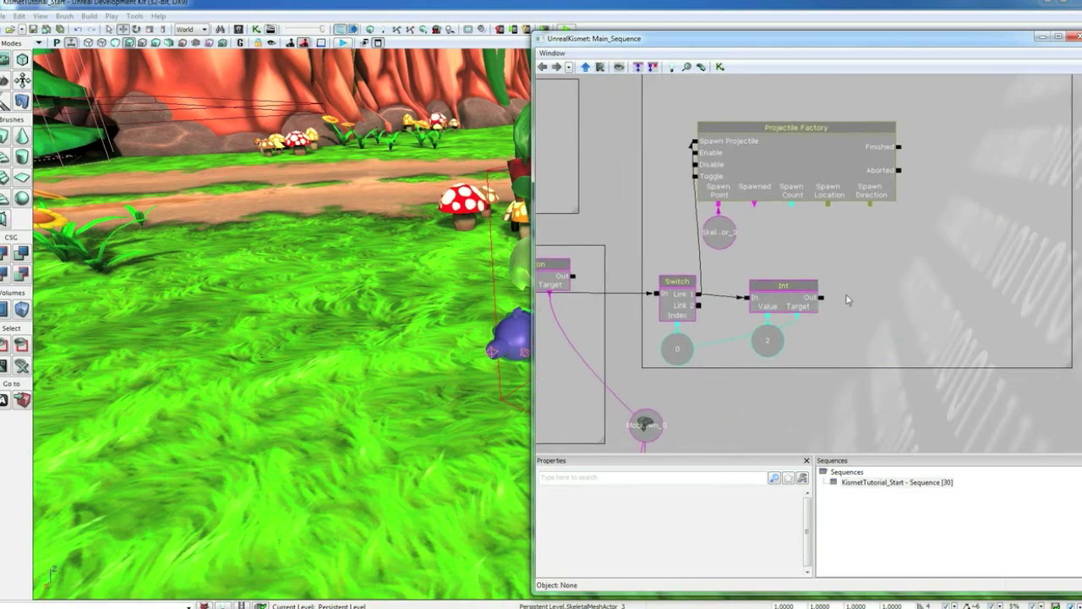
right_click(848, 294)
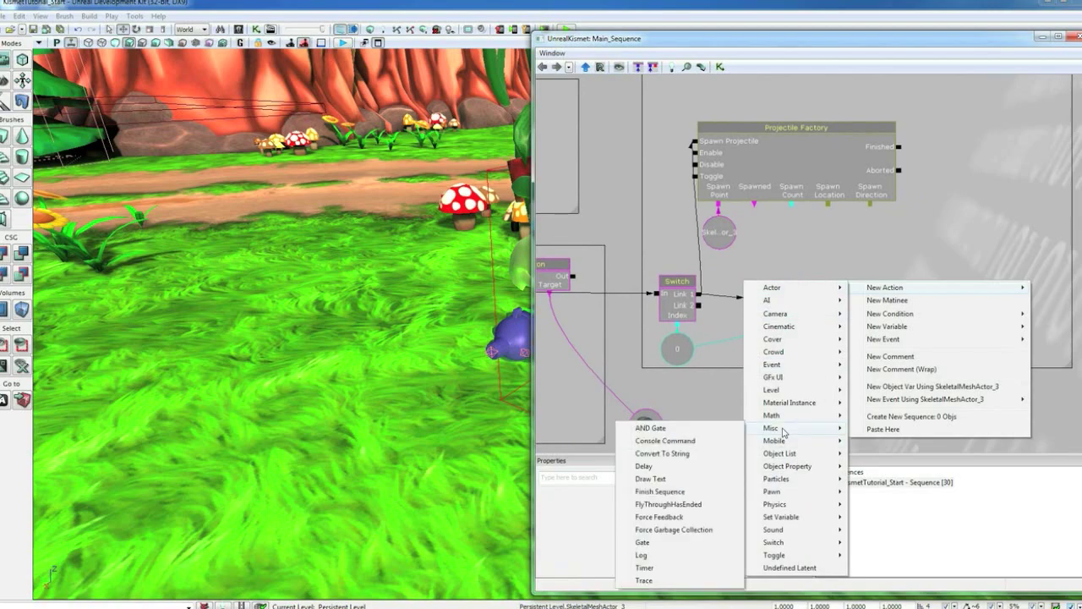
Step: Add a Delay after the Int node, with its Duration set by a new 0.2 float
left_click(665, 473)
mouse_move(820, 297)
left_mouse_down()
mouse_move(842, 313)
mouse_move(864, 307)
left_mouse_up()
left_click(871, 330)
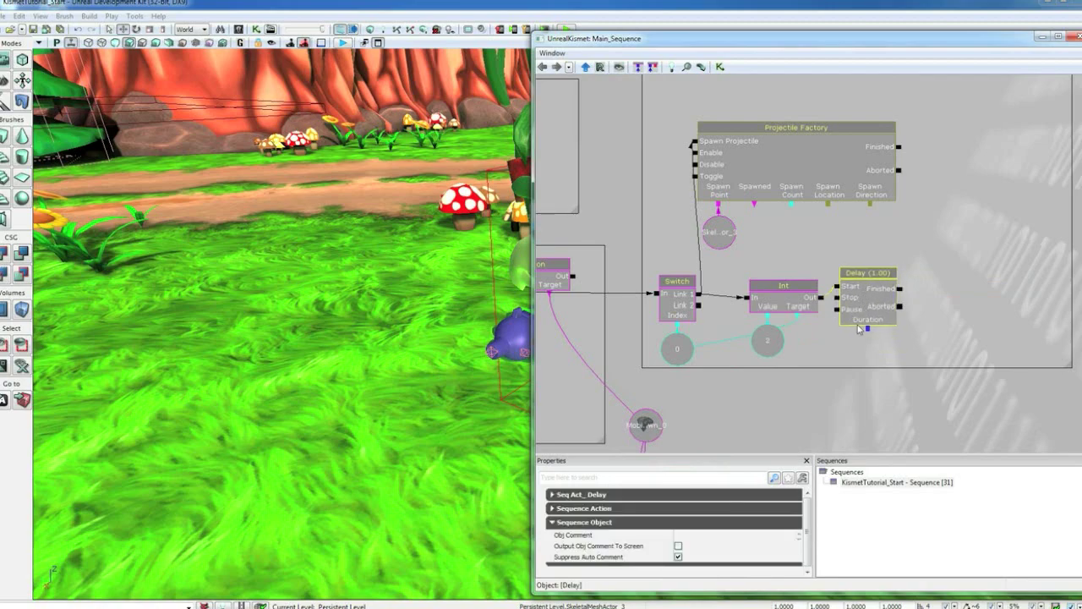
right_click(868, 329)
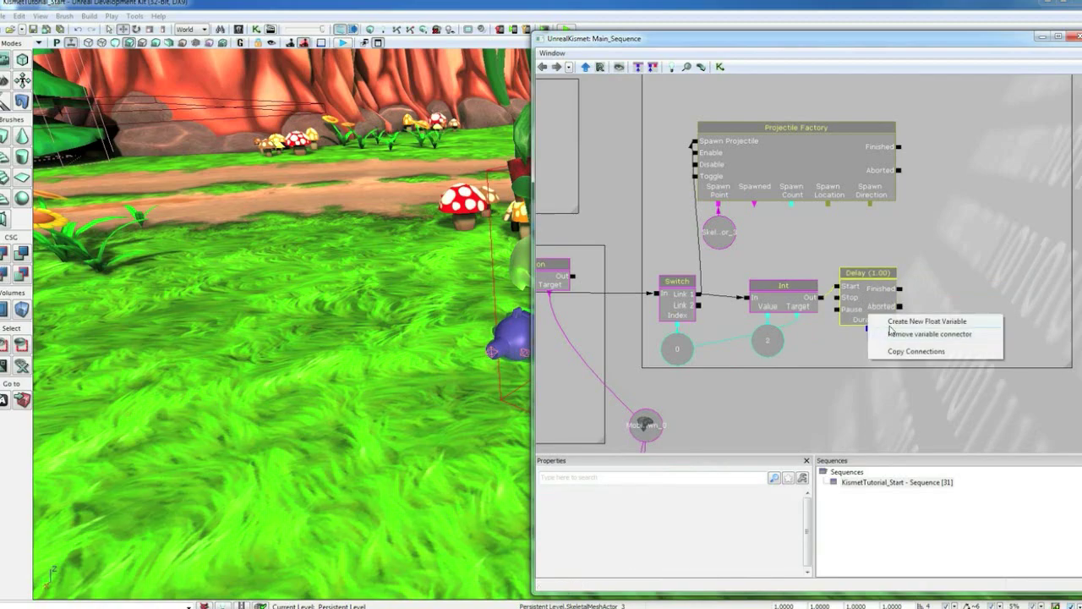
left_click(901, 322)
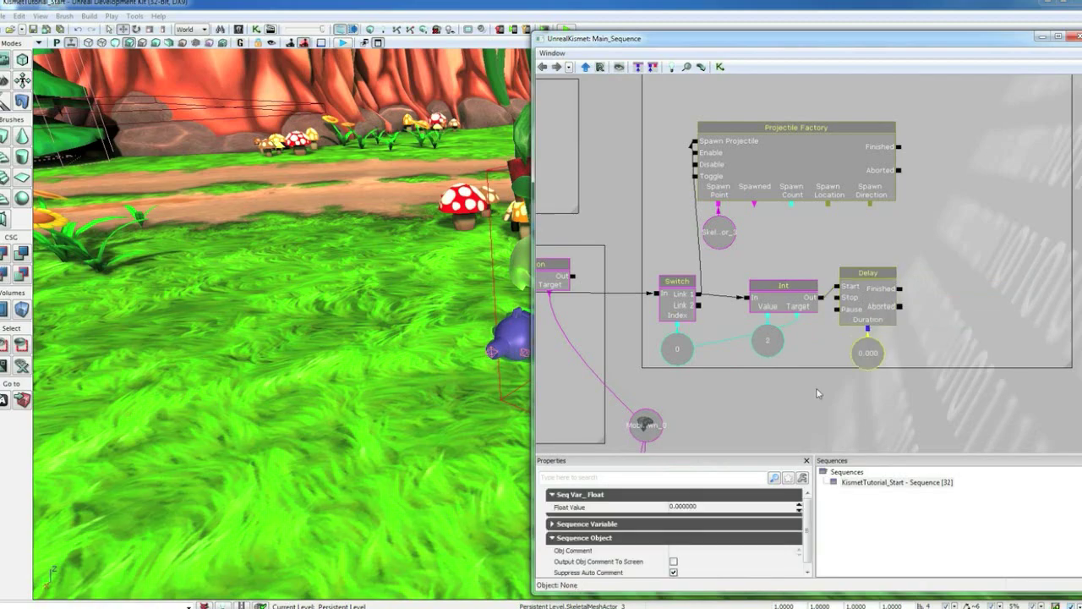
left_click(699, 506)
type("0.2")
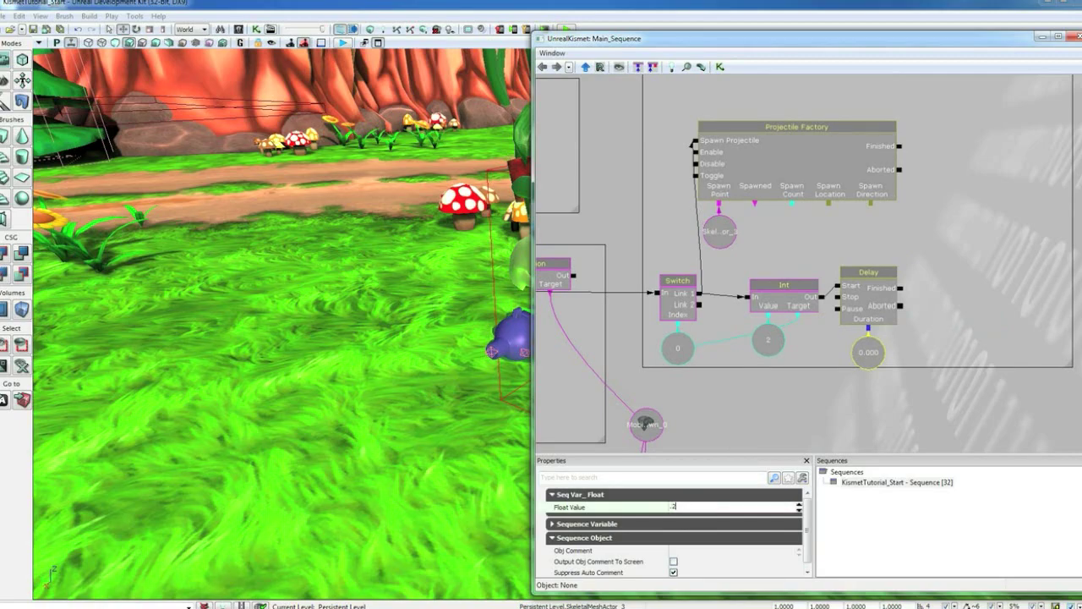
key("Return")
left_click_drag(913, 325, 872, 354)
Step: Duplicate the Int node after Delay Finished and set its variable to 1
left_click(749, 329)
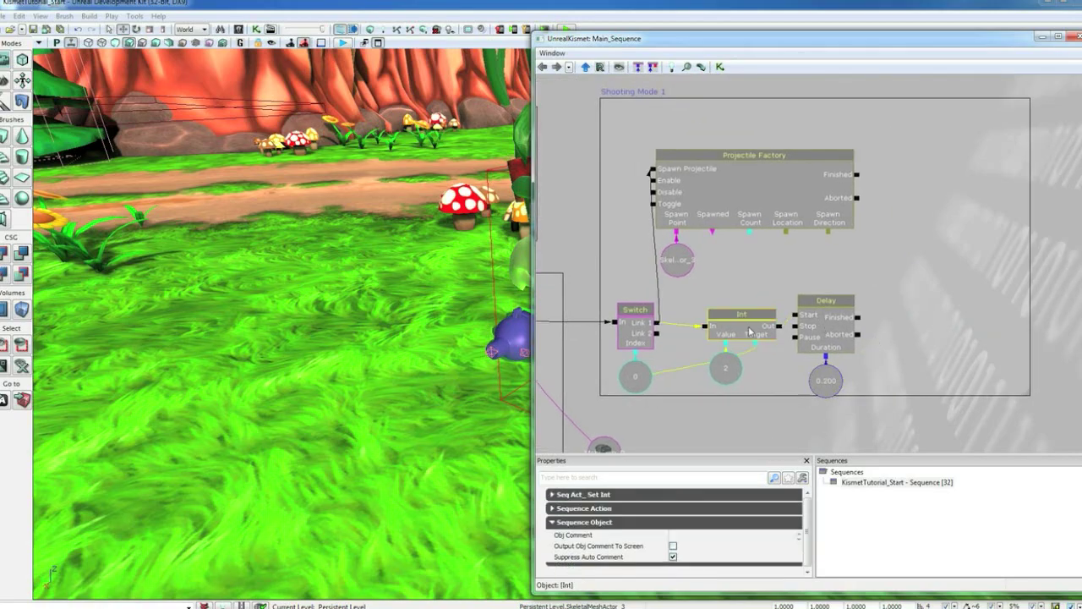
key("ctrl+c")
key("ctrl+v")
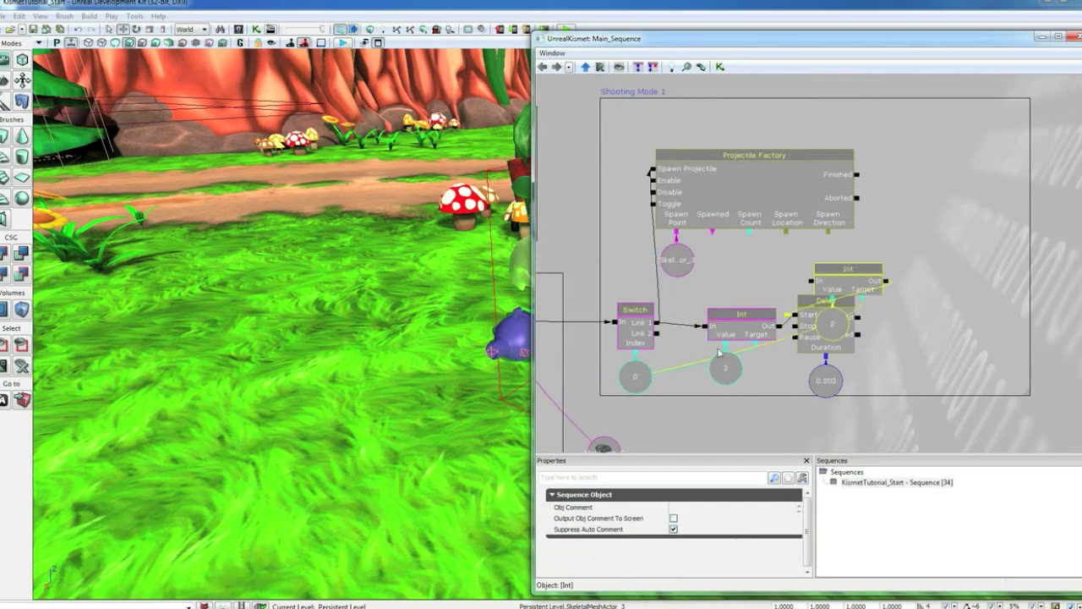
left_click_drag(890, 332, 895, 343, "ctrl")
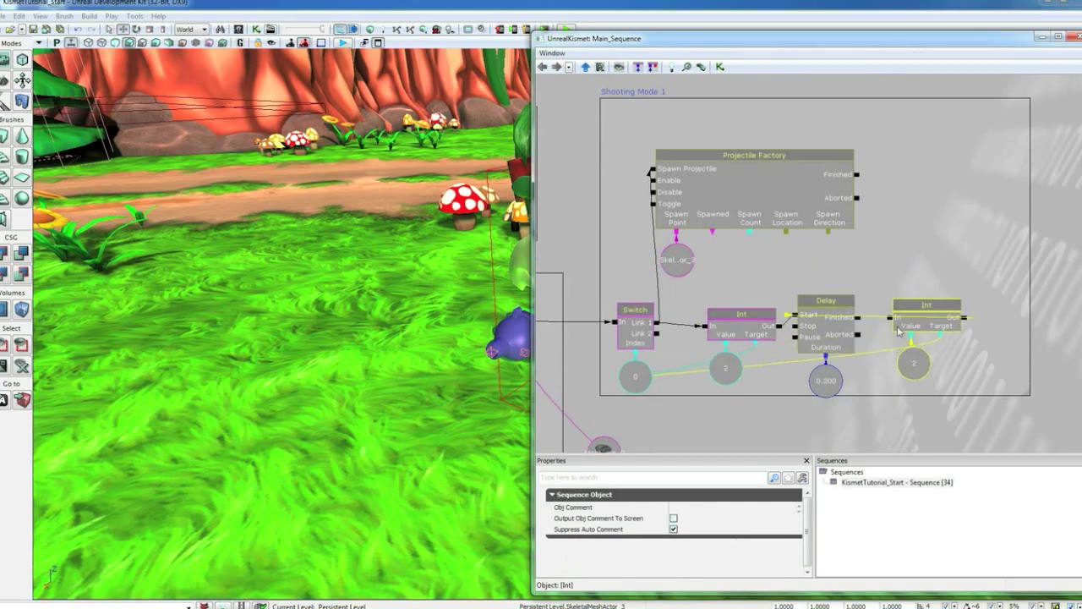
right_click(968, 323)
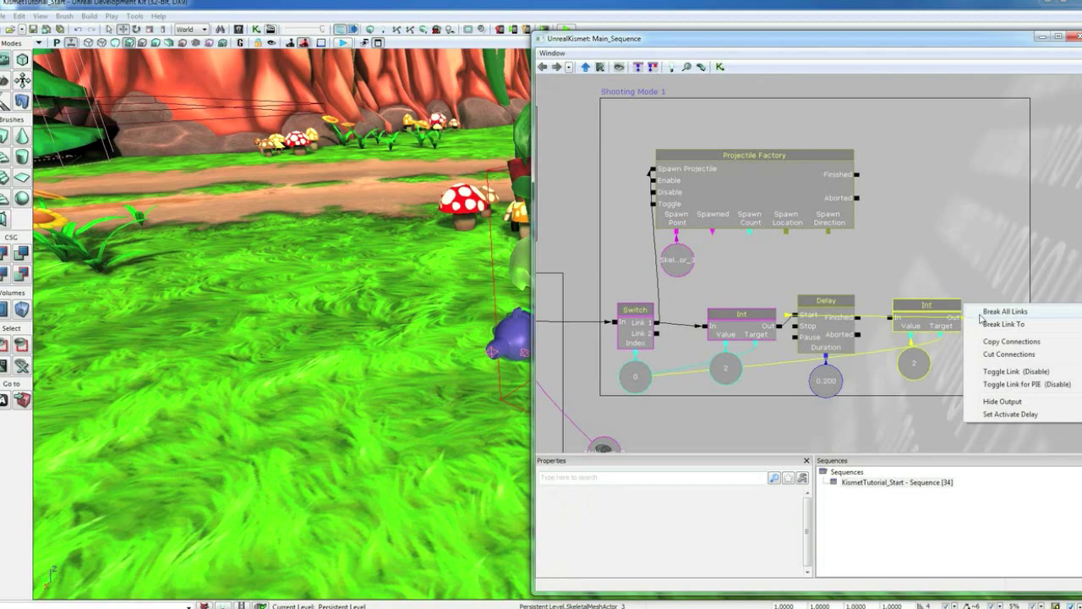
left_click(985, 309)
left_click_drag(858, 317, 889, 318)
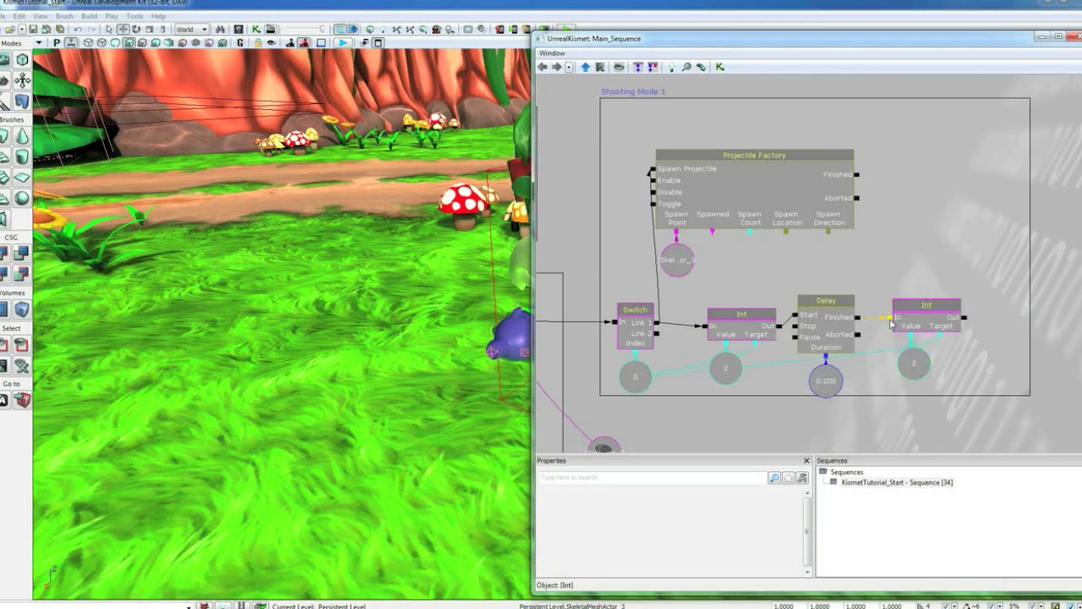
left_click(914, 363)
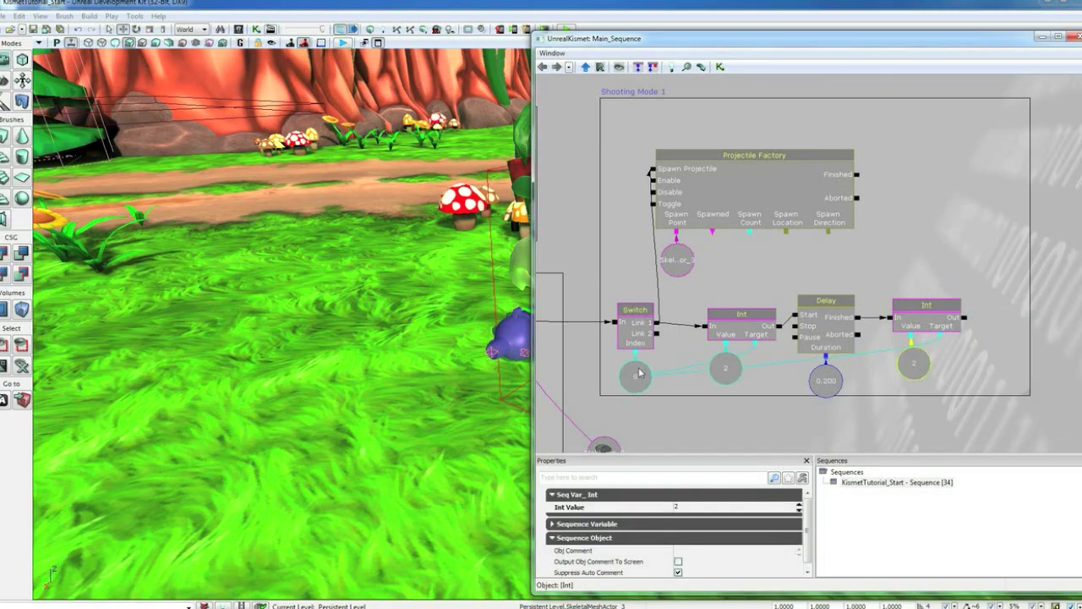
left_click(713, 509)
type("1")
key("Return")
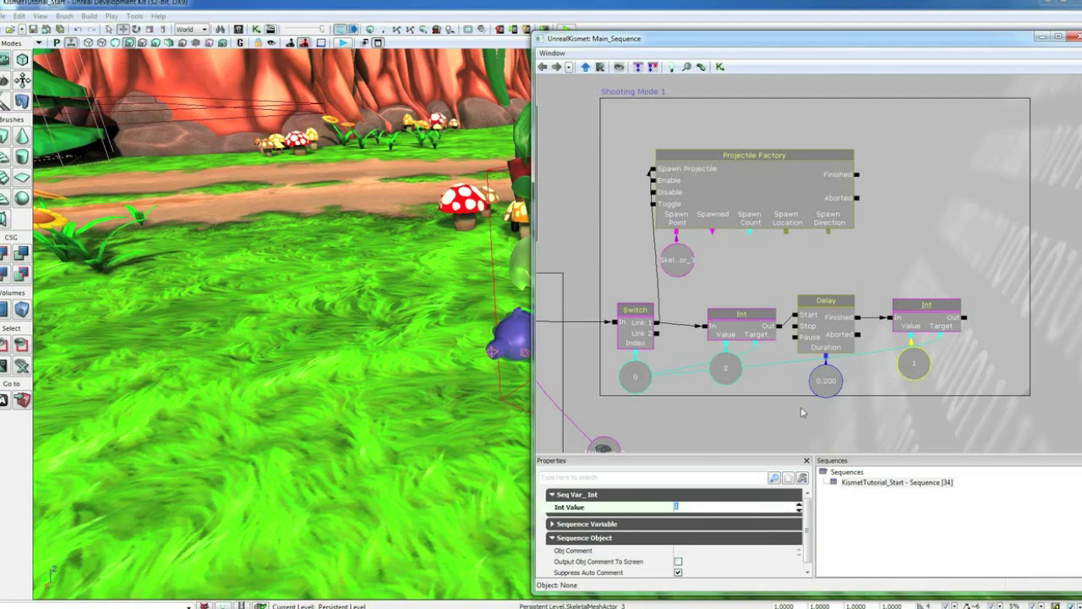
left_click_drag(913, 364, 915, 371)
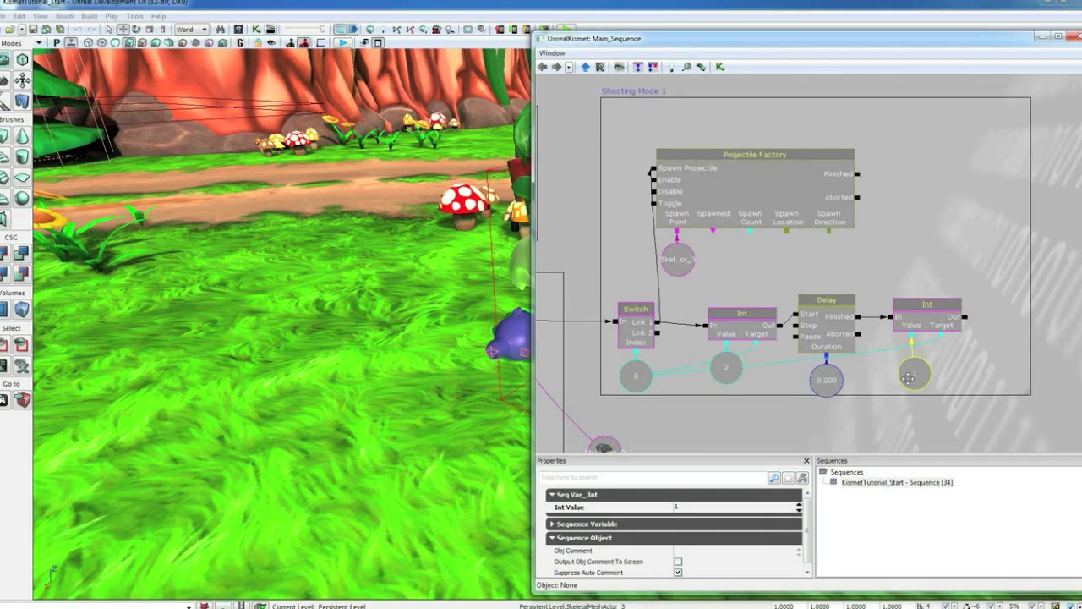
Step: Select and reposition the shooting-loop nodes, then bring the Setup Camera box into view
left_click_drag(764, 265, 769, 265)
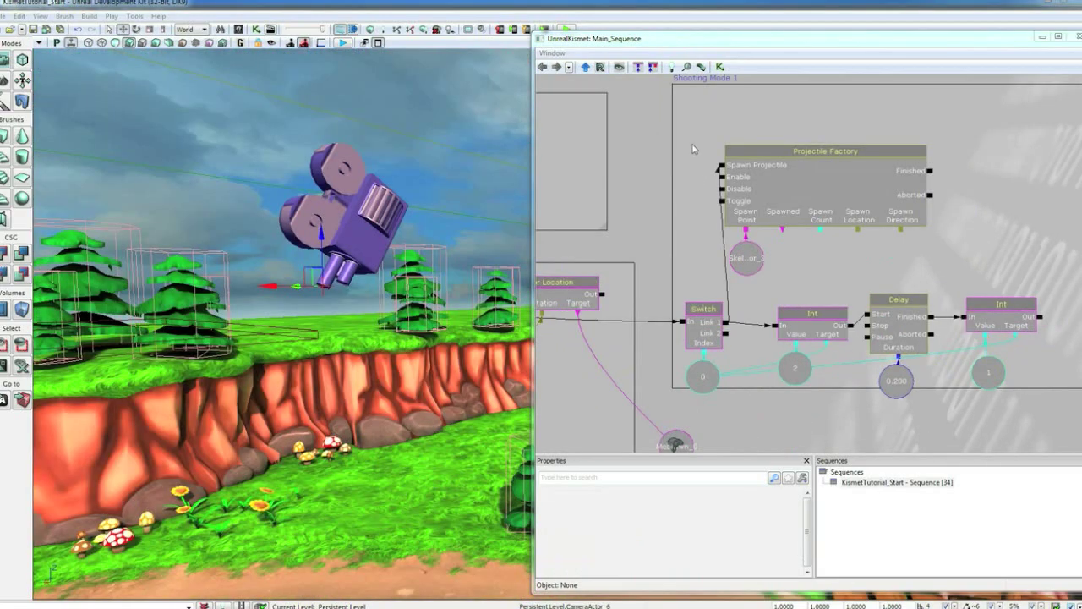
left_click_drag(692, 135, 1038, 398, "ctrl+alt")
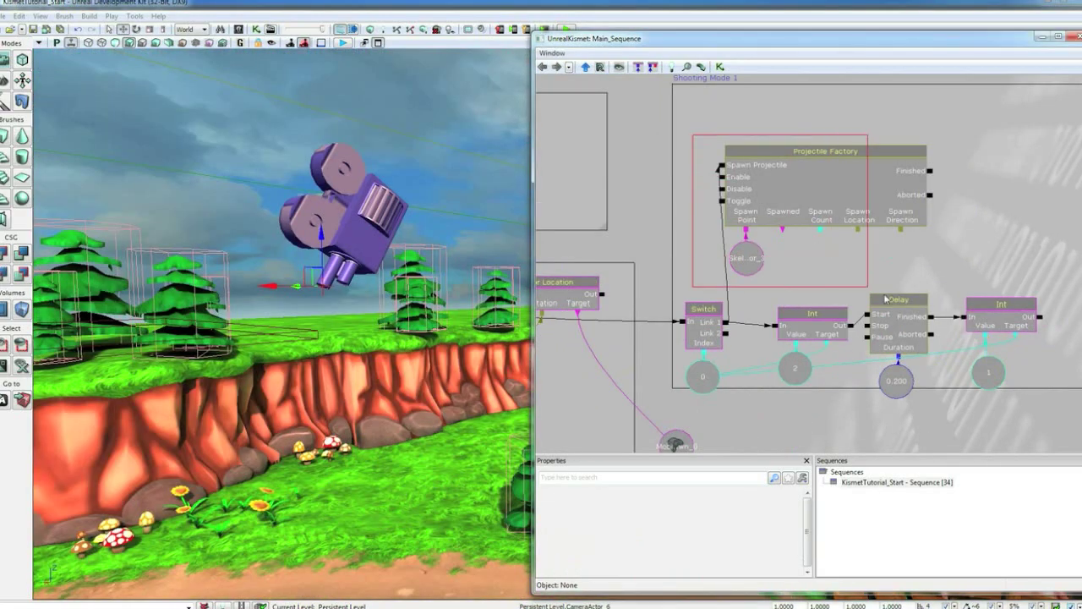
left_click_drag(774, 415, 776, 377, "ctrl")
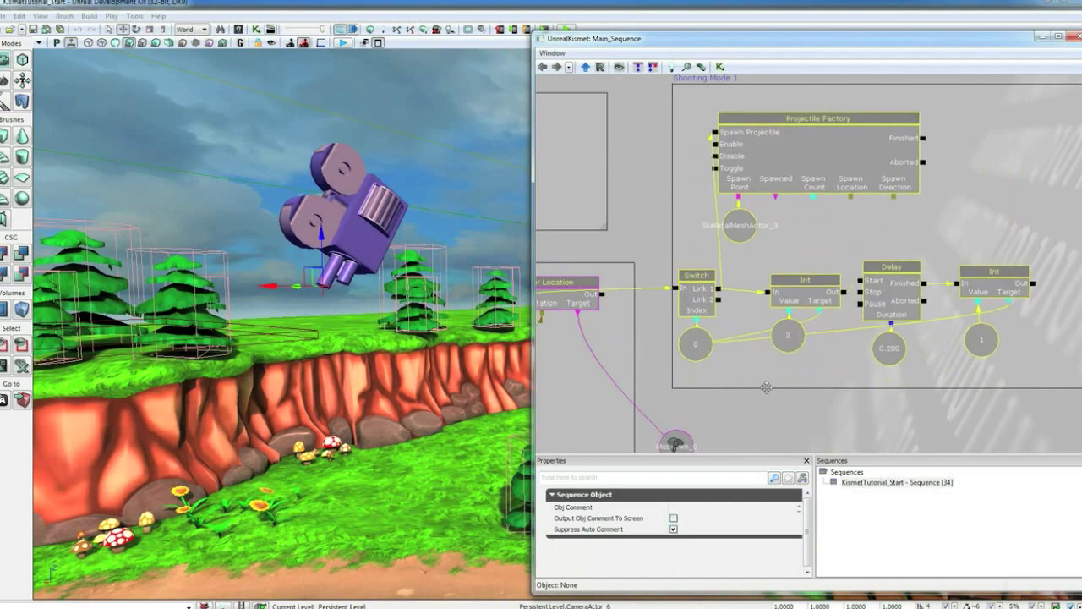
scroll(776, 376, "down", 1)
mouse_move(592, 195)
left_mouse_down()
mouse_move(664, 194)
mouse_move(703, 231)
left_mouse_up()
scroll(665, 193, "up", 1)
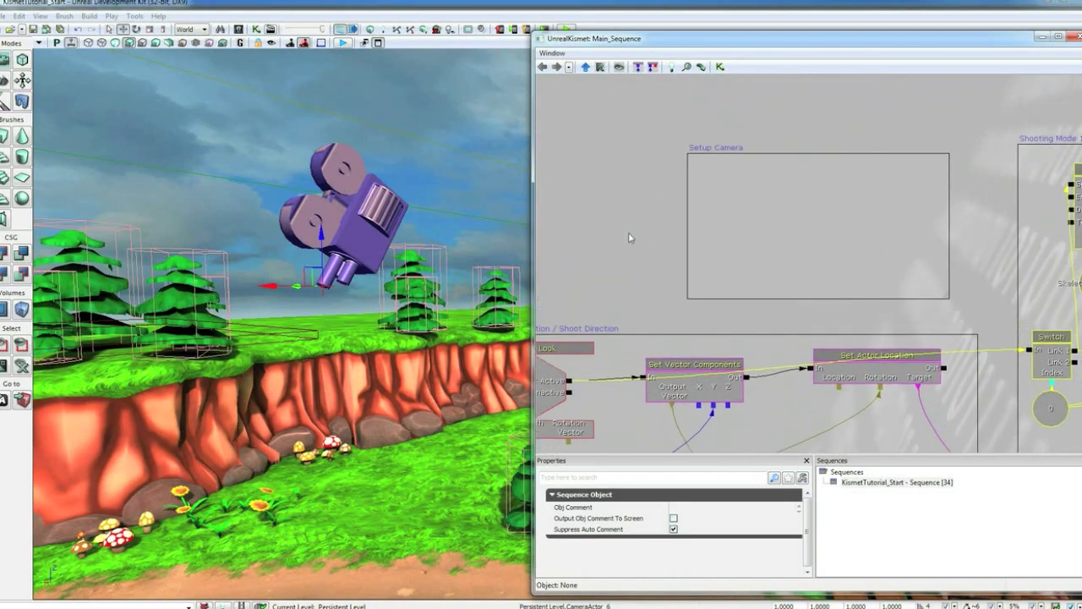
Step: Add a Level Loaded event and a Set Camera Target action in the Setup Camera area
right_click(604, 196)
mouse_move(641, 254)
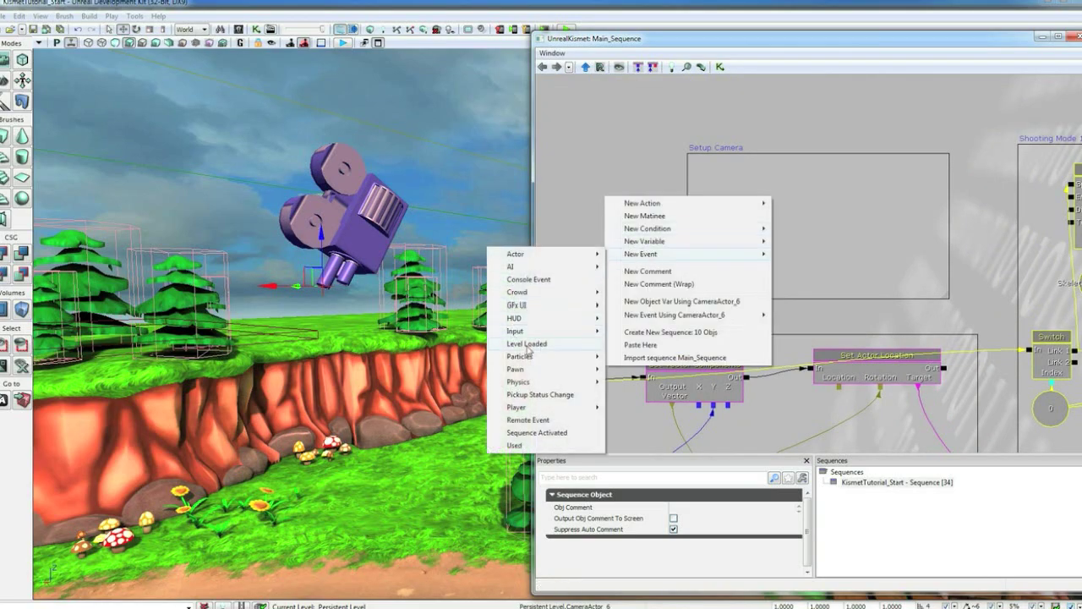
left_click(527, 344)
left_click_drag(647, 250, 609, 218)
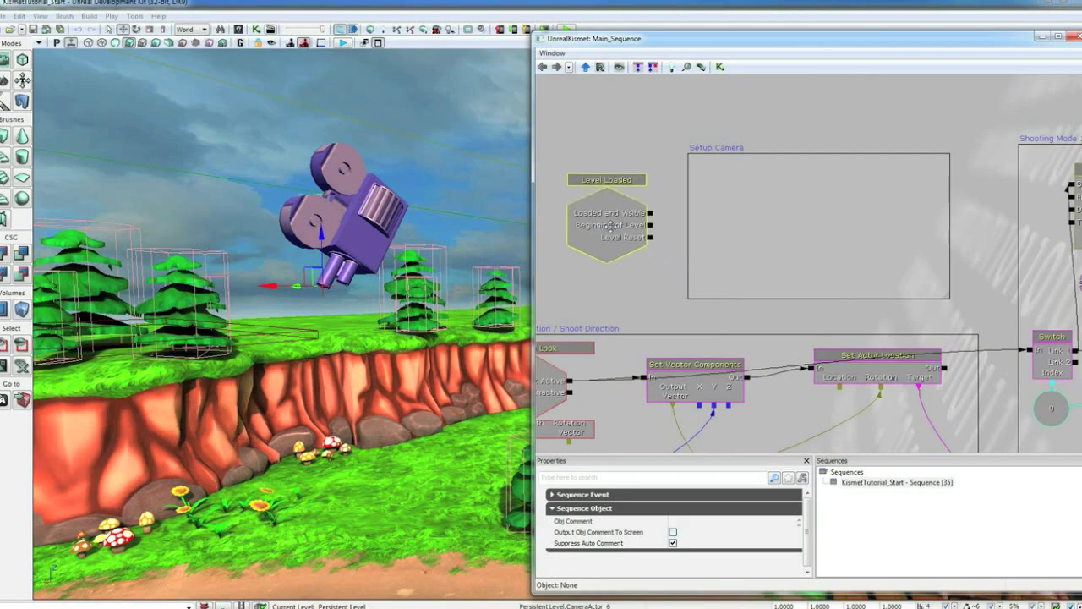
right_click(717, 190)
mouse_move(755, 197)
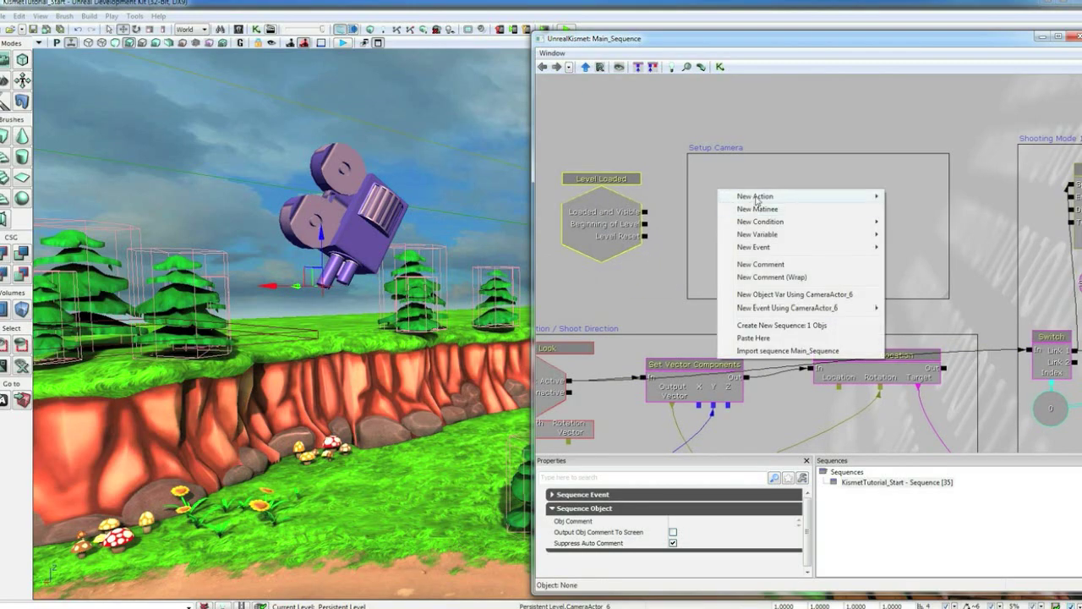
mouse_move(646, 221)
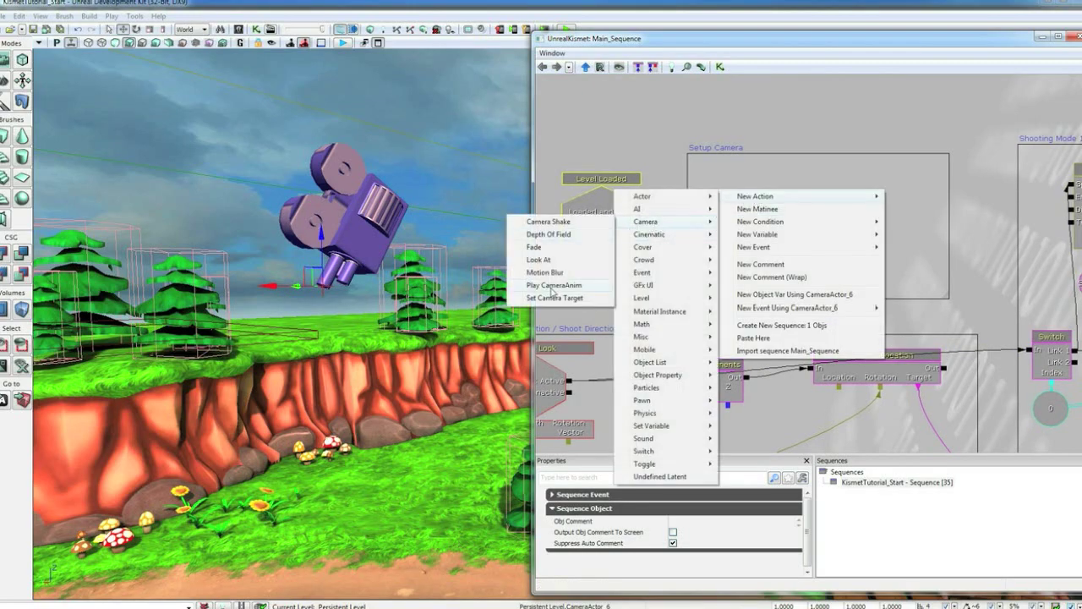
left_click(558, 298)
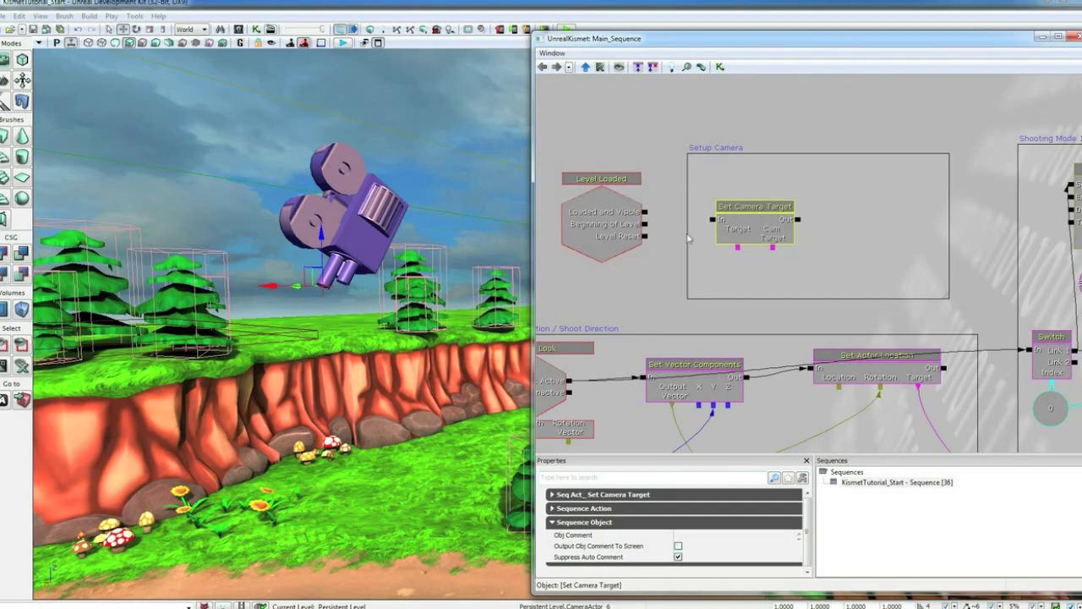
scroll(350, 247, "up", 1)
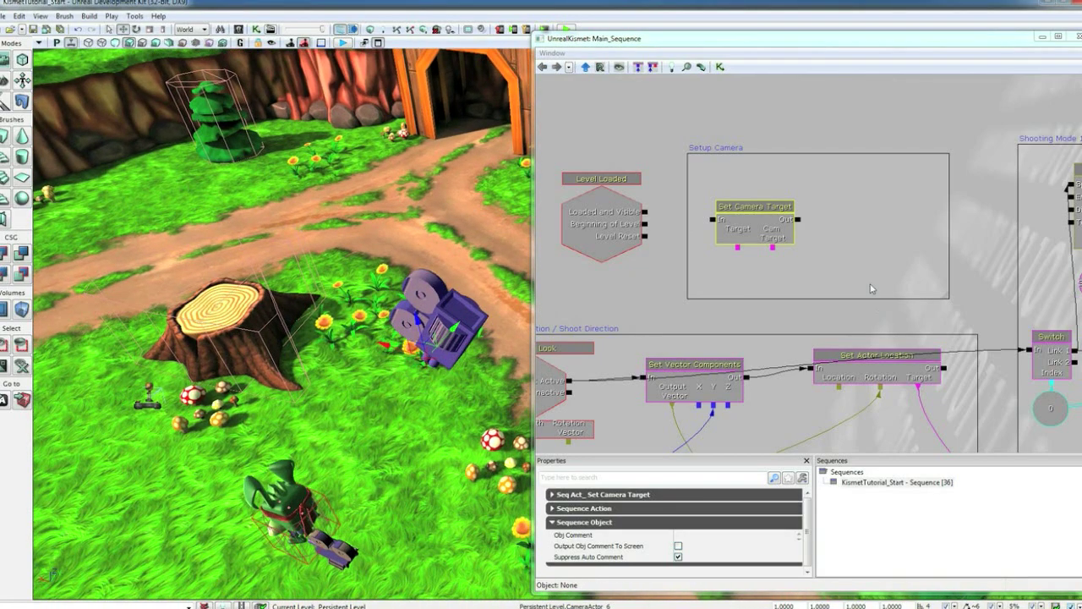
Step: Give Set Camera Target CameraActor_6 and an All Players target, fired by Level Loaded
right_click(772, 247)
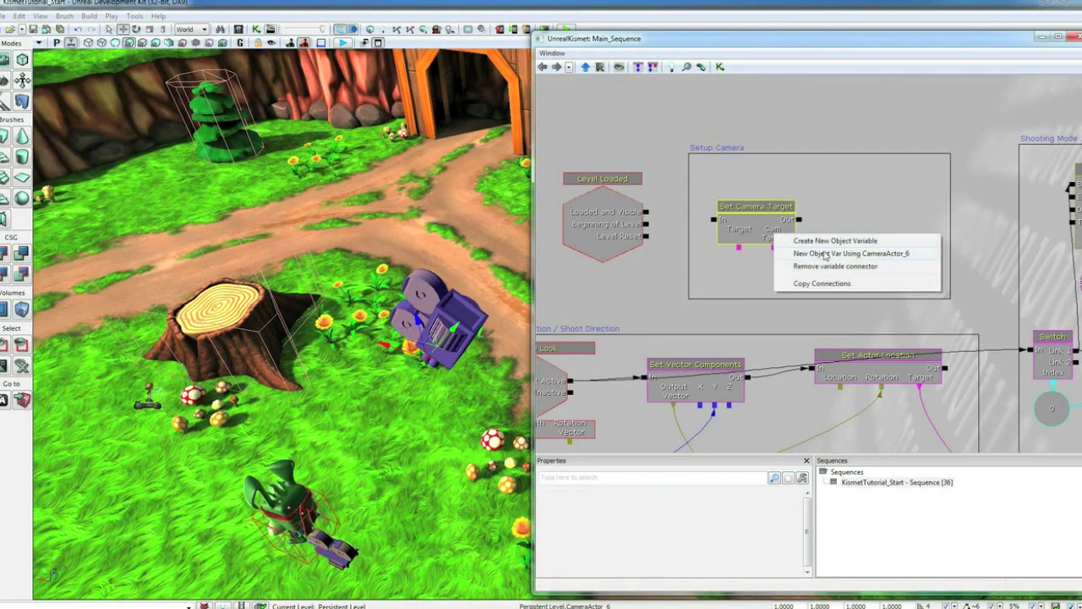
left_click(826, 254)
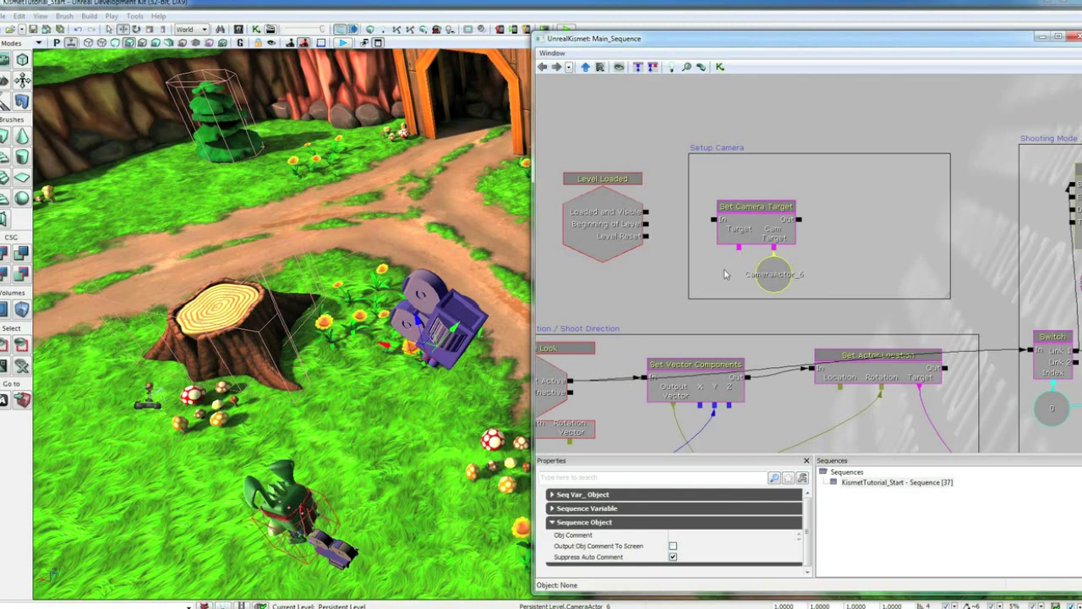
left_click(723, 275)
left_click(742, 251)
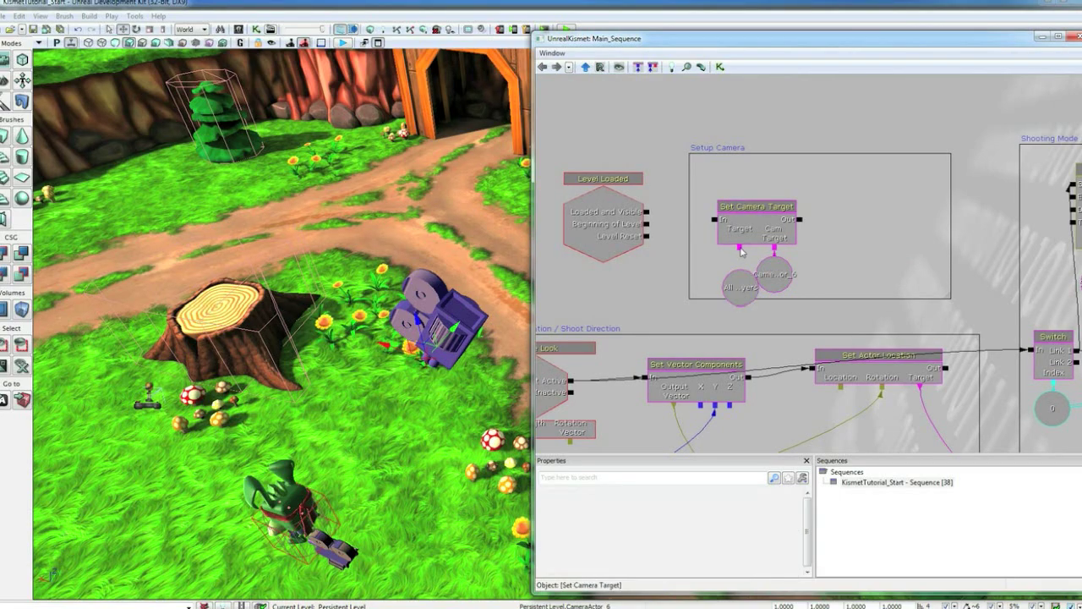
left_click_drag(763, 284, 777, 292)
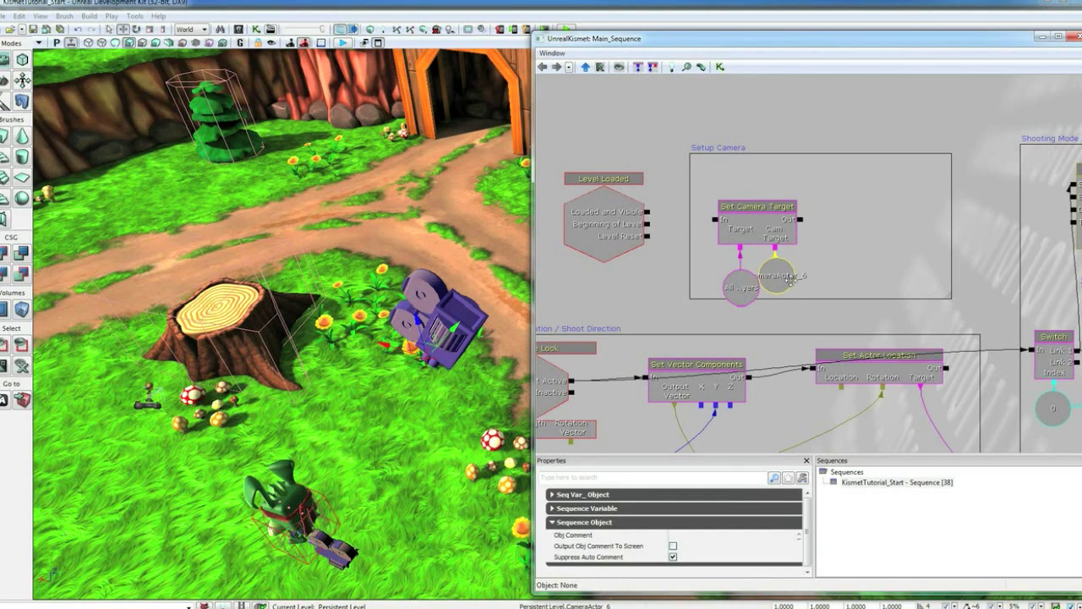
left_click_drag(647, 211, 714, 220)
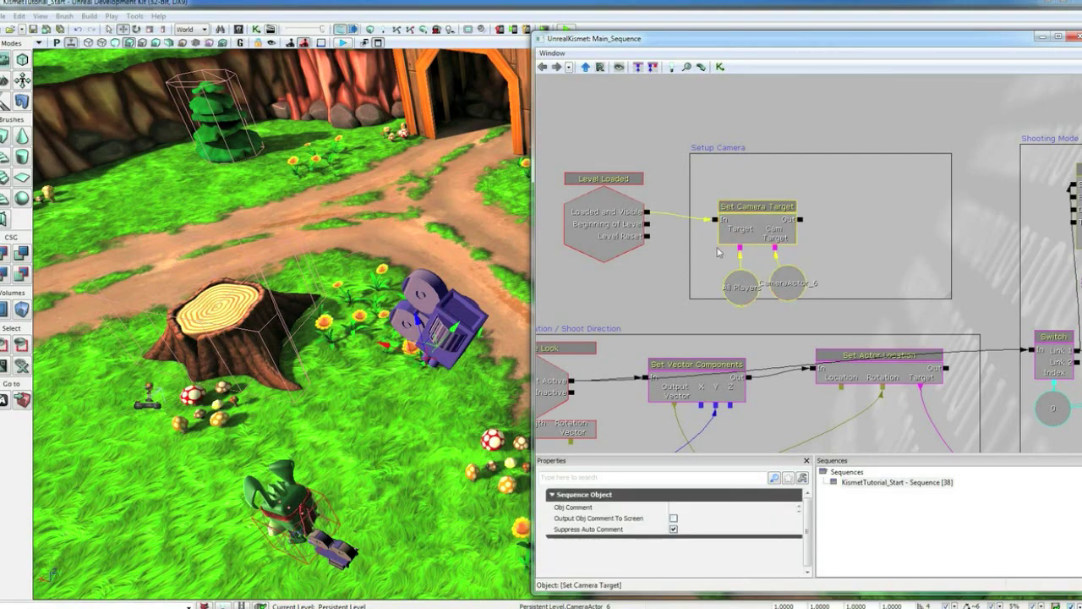
left_click_drag(729, 286, 844, 213, "ctrl")
left_click_drag(763, 244, 744, 248)
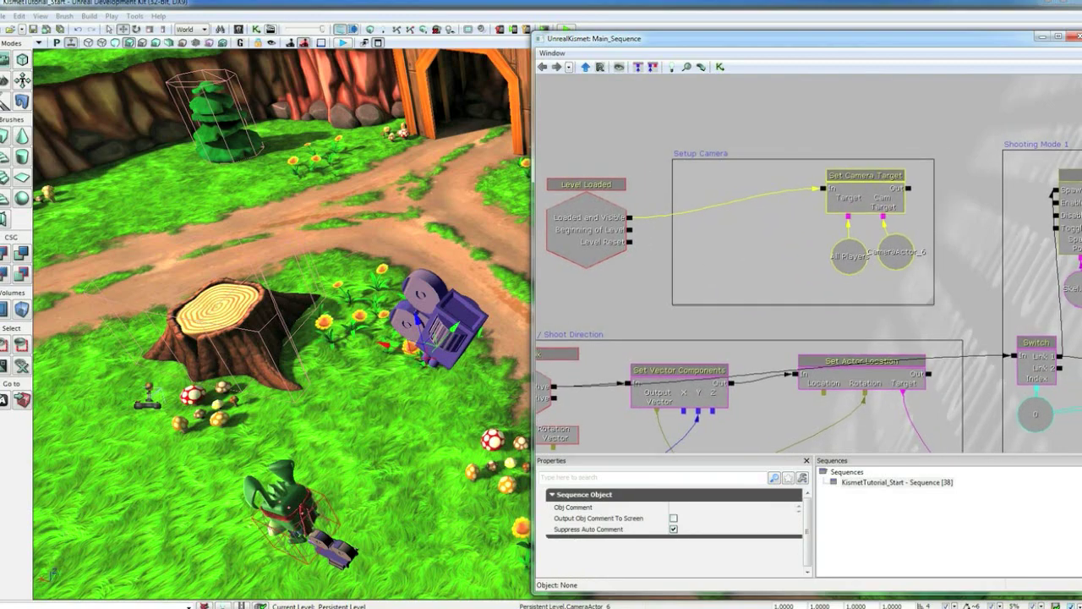
left_click_drag(718, 251, 728, 240)
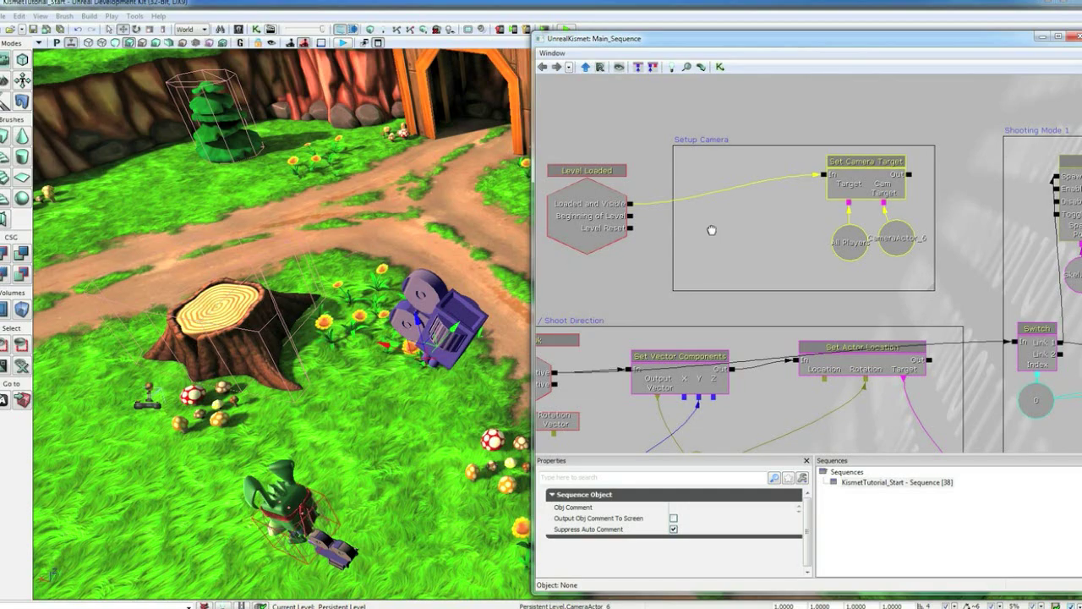
Step: Add a Toggle Input action fired by Level Loaded and targeting All Players
right_click(711, 213)
mouse_move(750, 218)
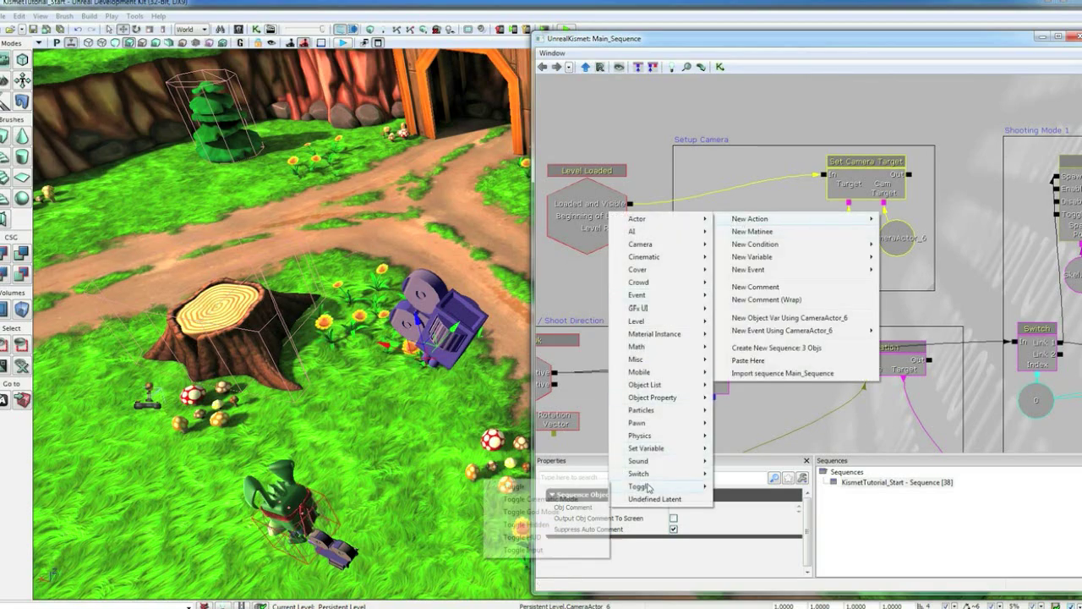
left_click(523, 551)
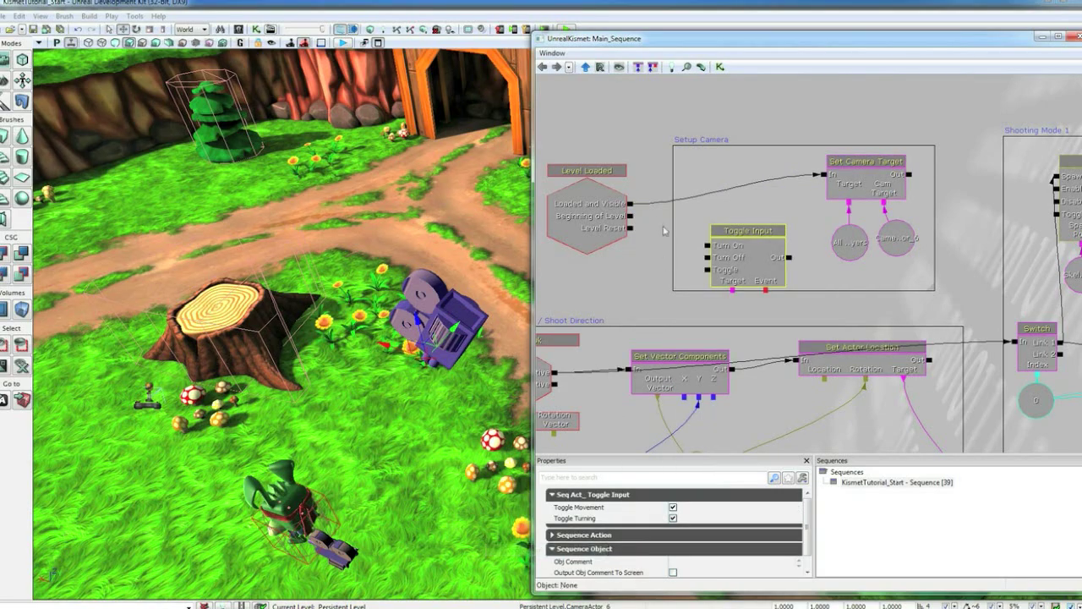
mouse_move(630, 204)
left_mouse_down()
mouse_move(704, 258)
mouse_move(716, 208)
left_mouse_up()
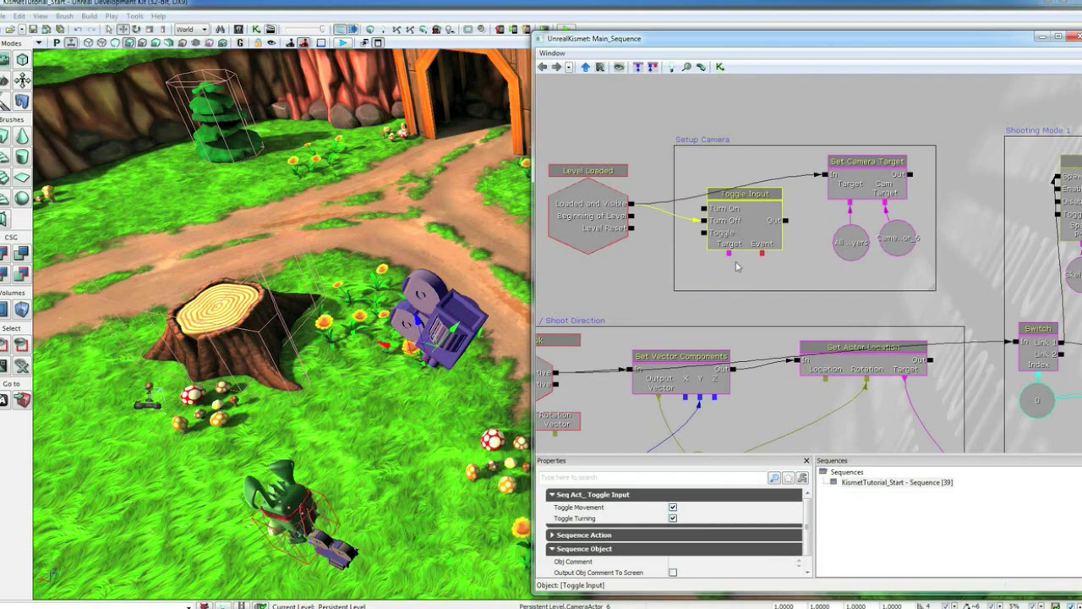
left_click_drag(729, 254, 844, 248)
left_click_drag(746, 226, 741, 213)
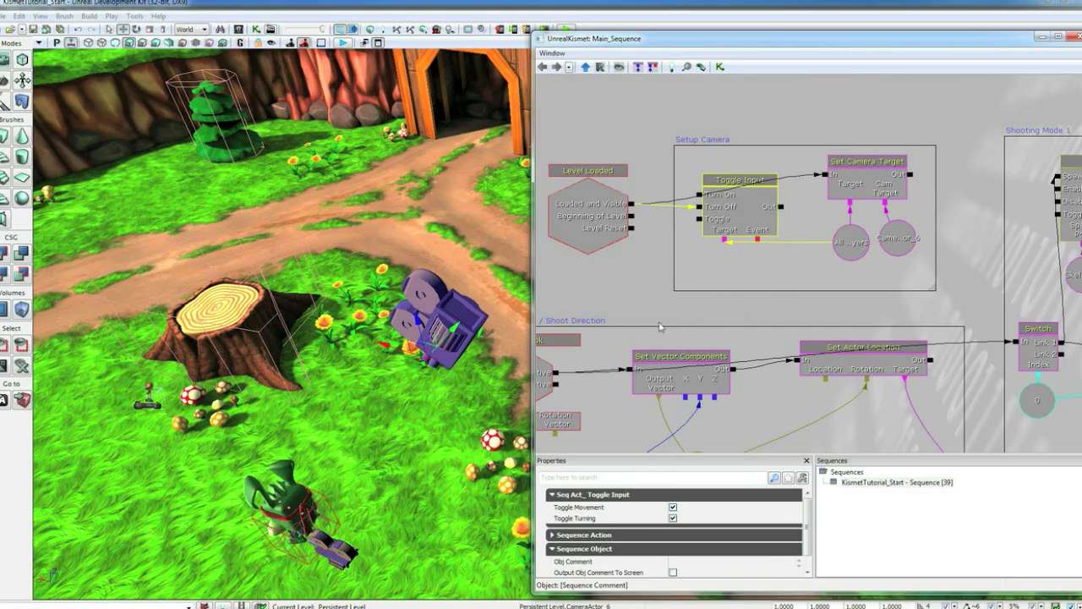
scroll(785, 268, "down", 2)
scroll(609, 196, "down", 2)
scroll(610, 196, "down", 3)
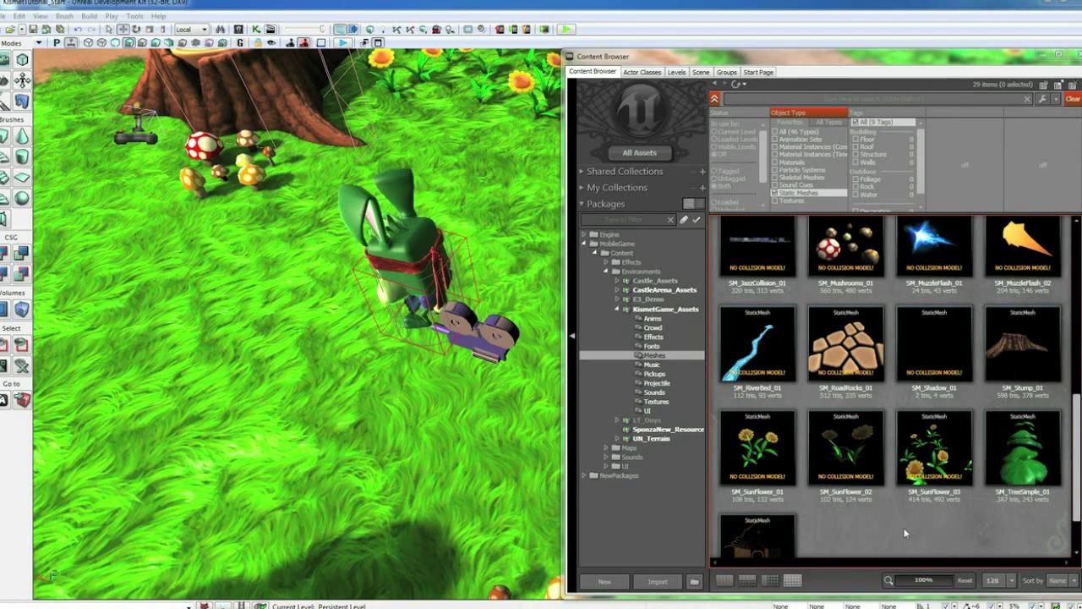
Step: Place SM_Shadow_01 as an InterpActor on the floor beside the character
left_click(934, 351)
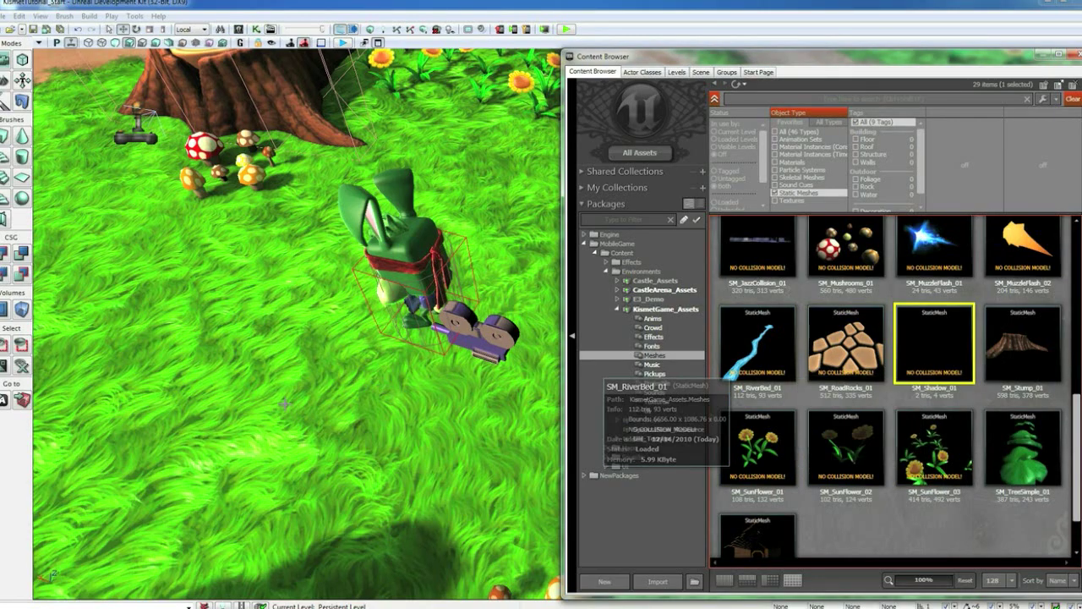
right_click(261, 383)
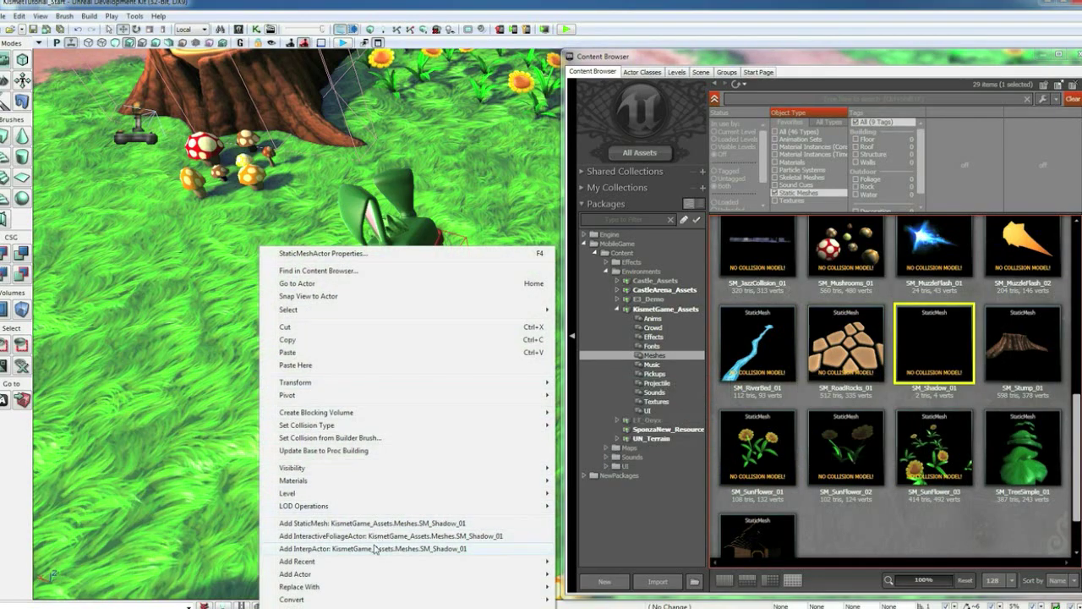
left_click(375, 549)
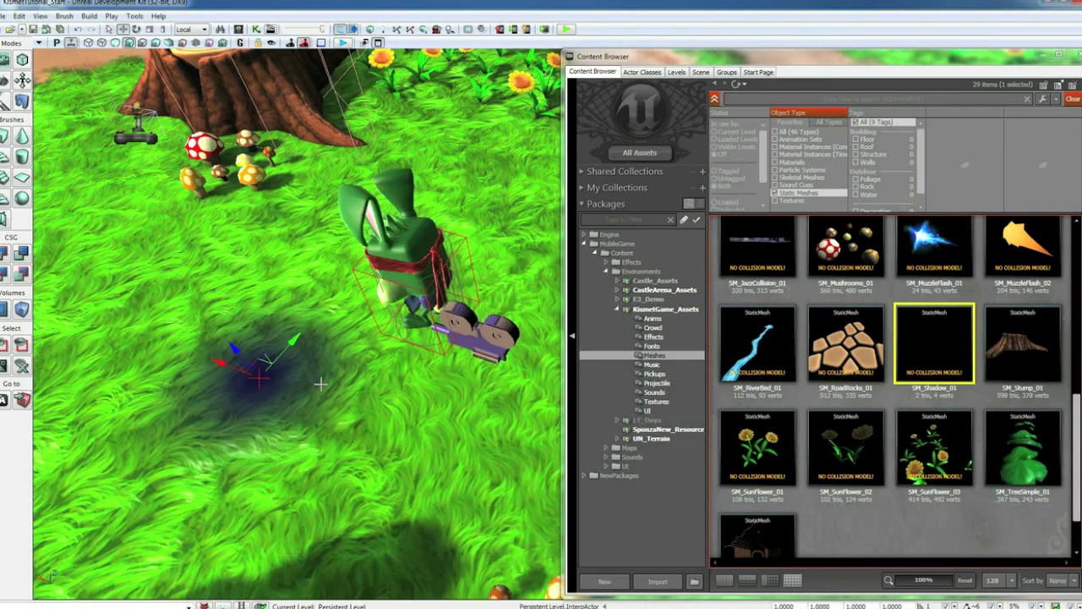
key("F4")
Step: Set the shadow's location to 7, 0, 13 and its draw scale to 0.8
left_click(768, 267)
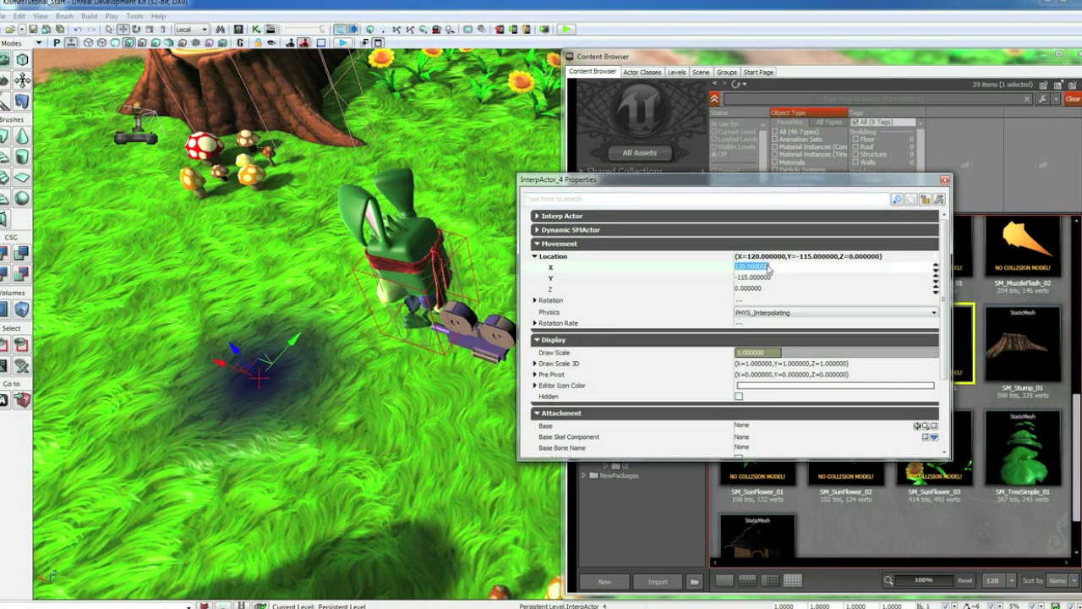
type("7")
key("Tab")
type("0")
key("Tab")
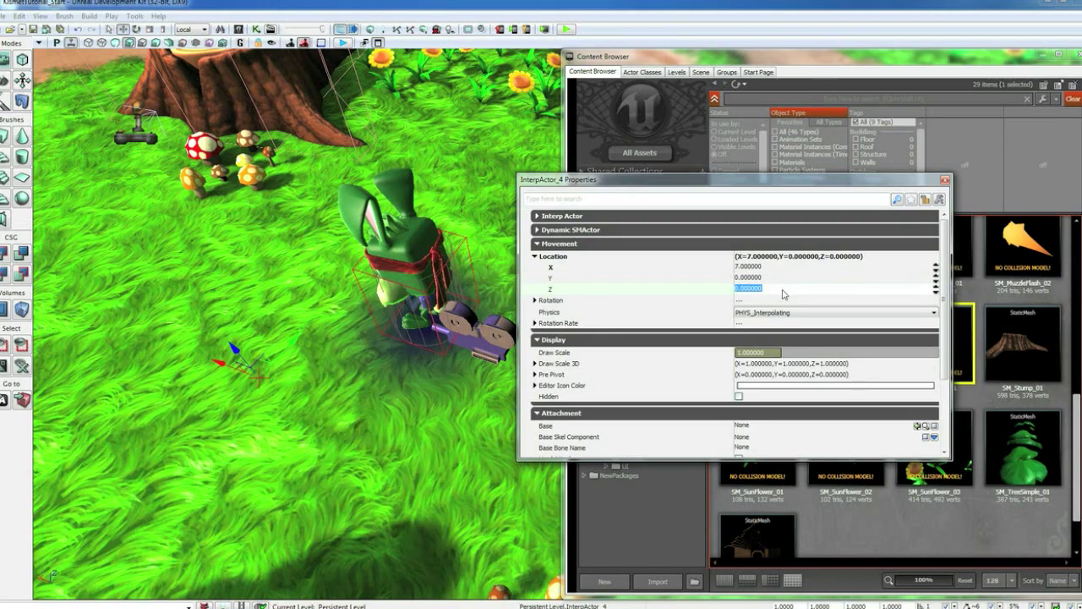
type("13")
key("Return")
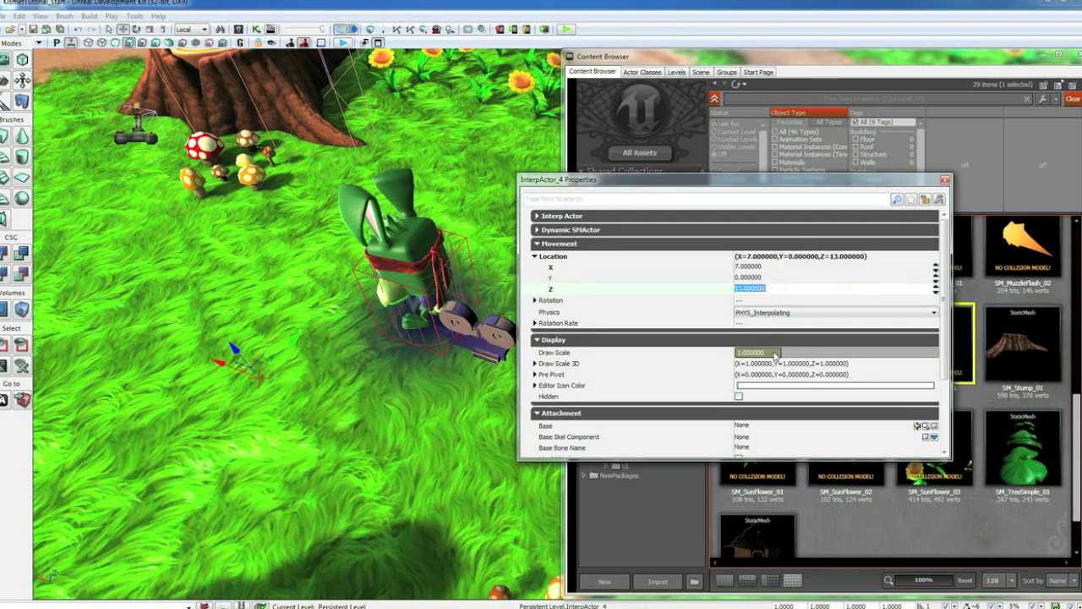
left_click(761, 353)
type("1.")
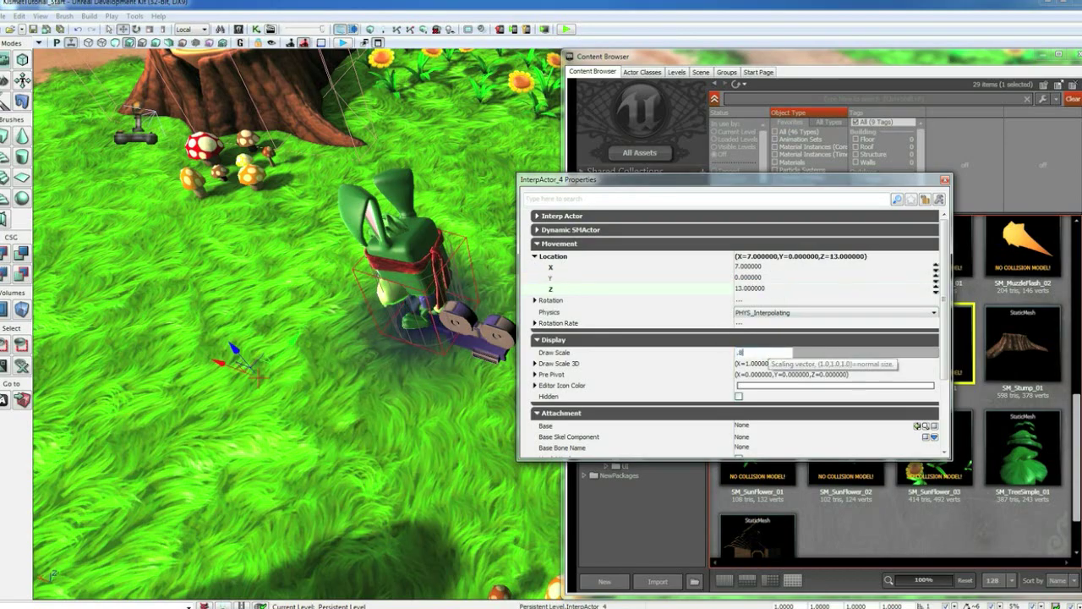
key("Return")
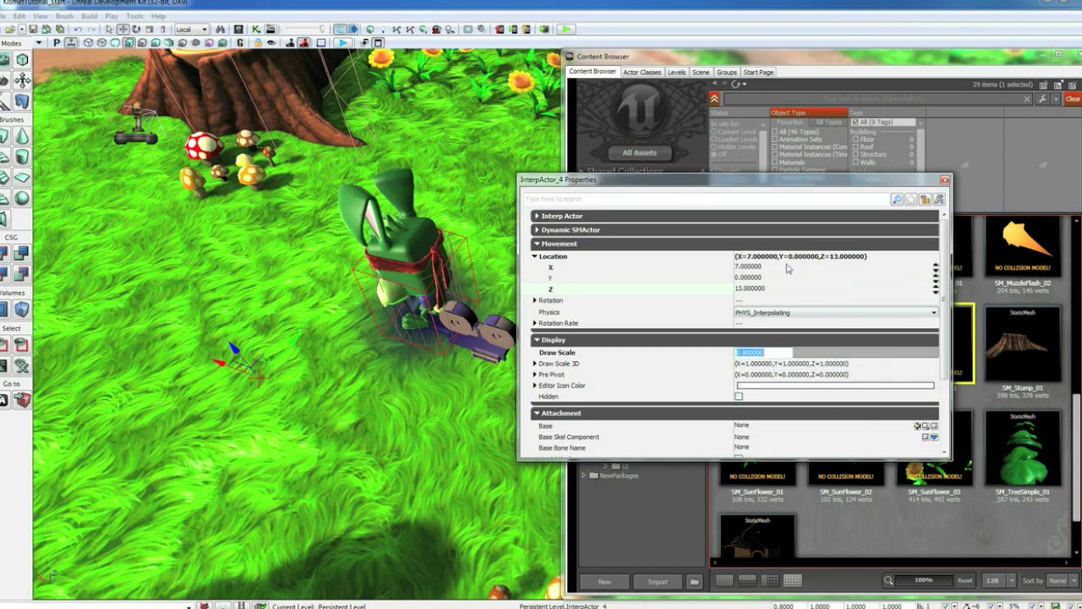
left_click(927, 200)
Step: Set the shadow's base to the character pawn with Hard Attach enabled
left_click(421, 230)
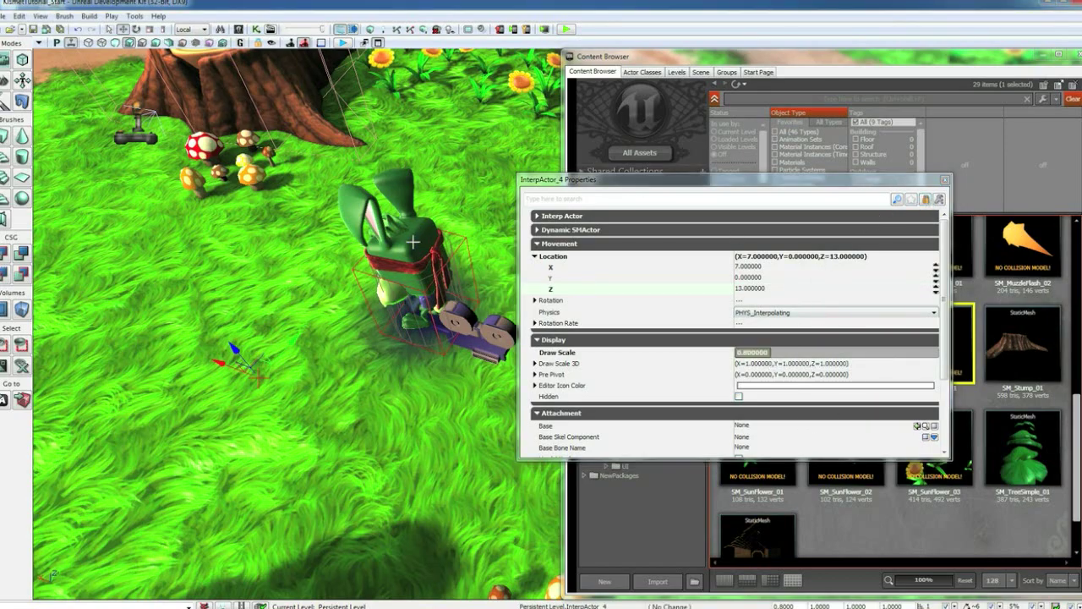
left_click(917, 425)
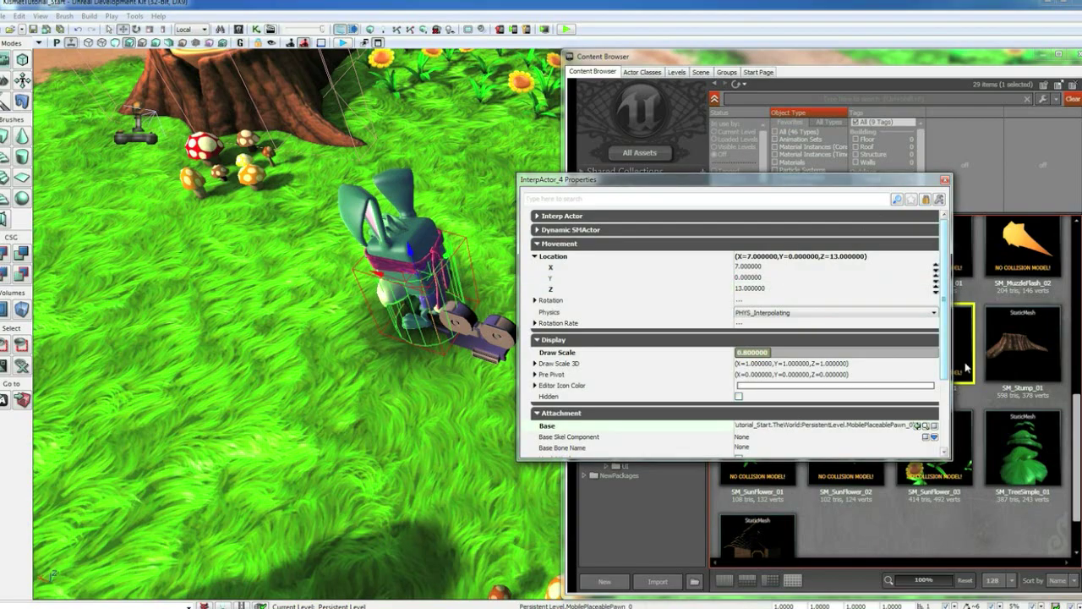
scroll(921, 380, "down", 1)
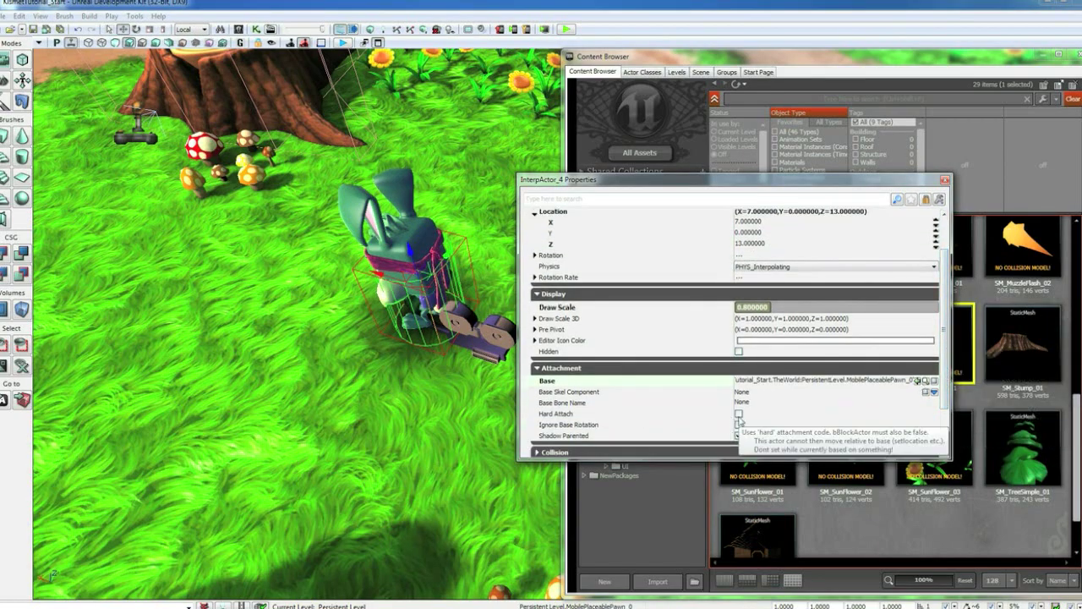
left_click(738, 413)
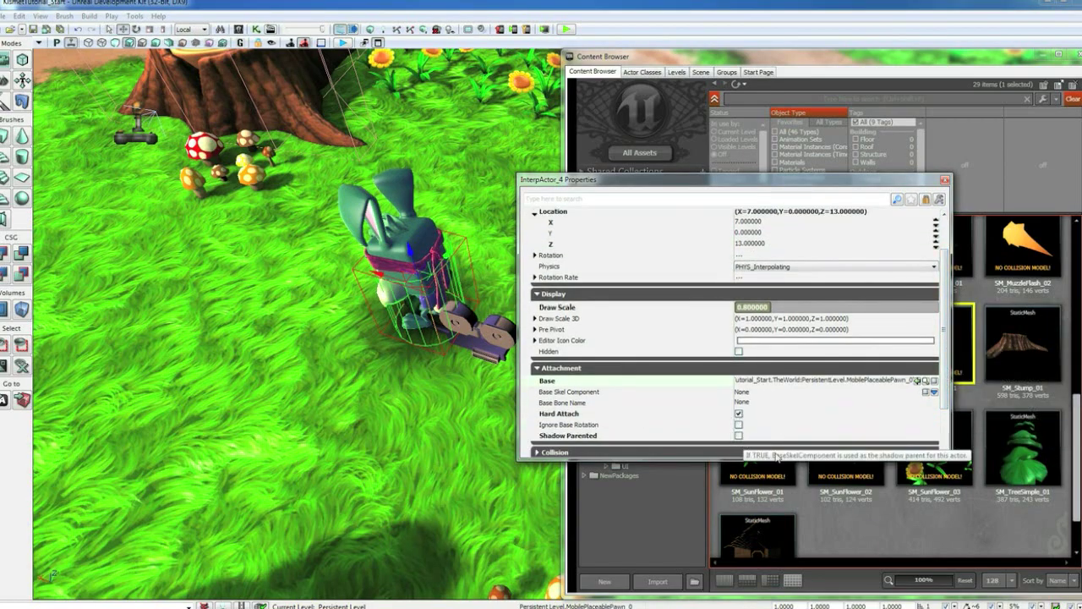
left_click(944, 181)
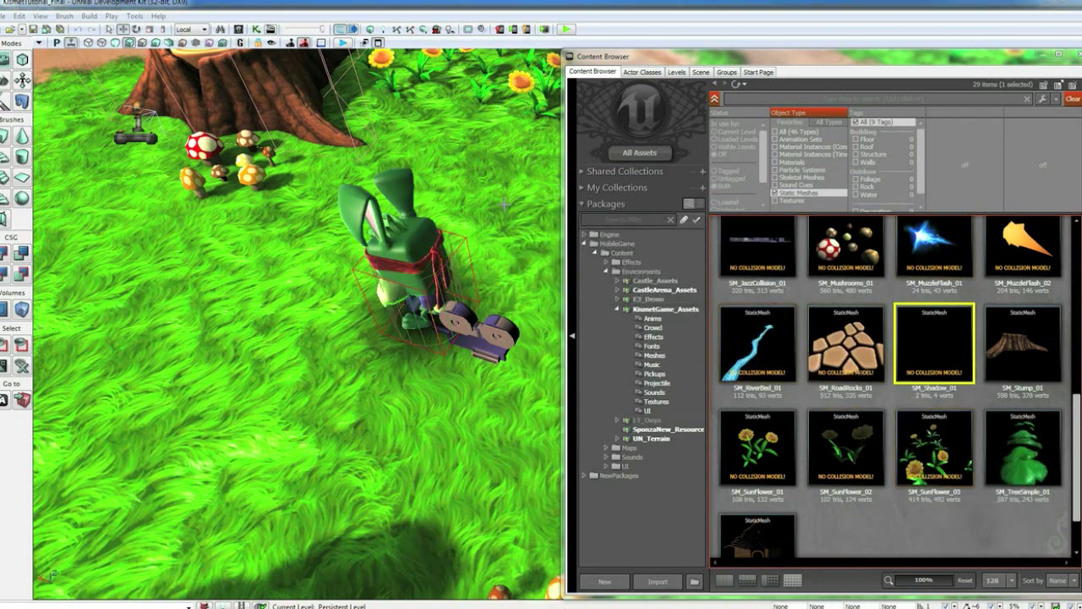
Step: Launch the level with Play on Mobile Previewer
left_click(513, 32)
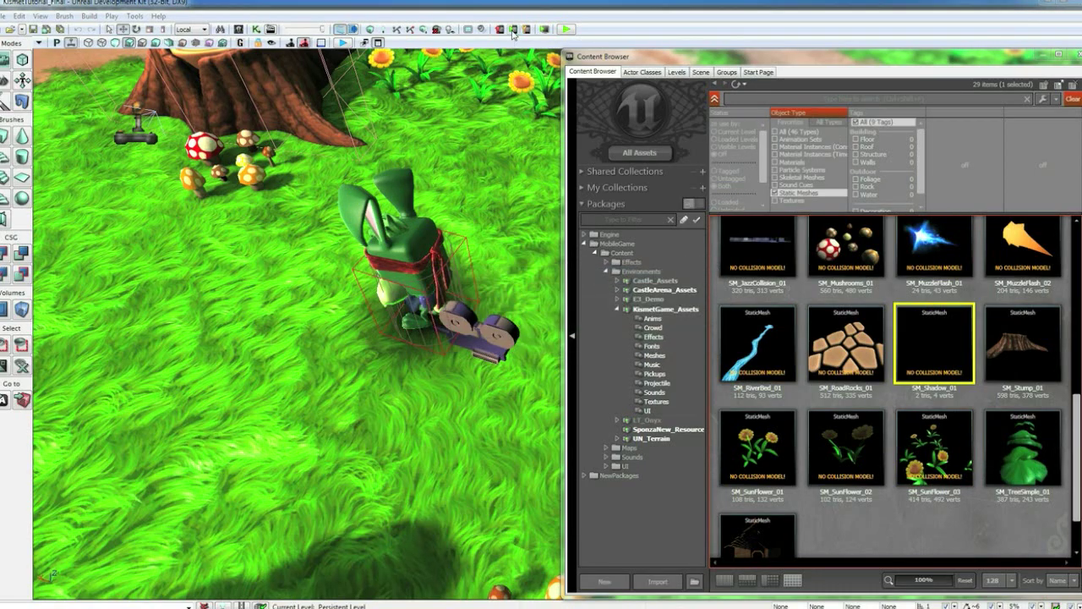